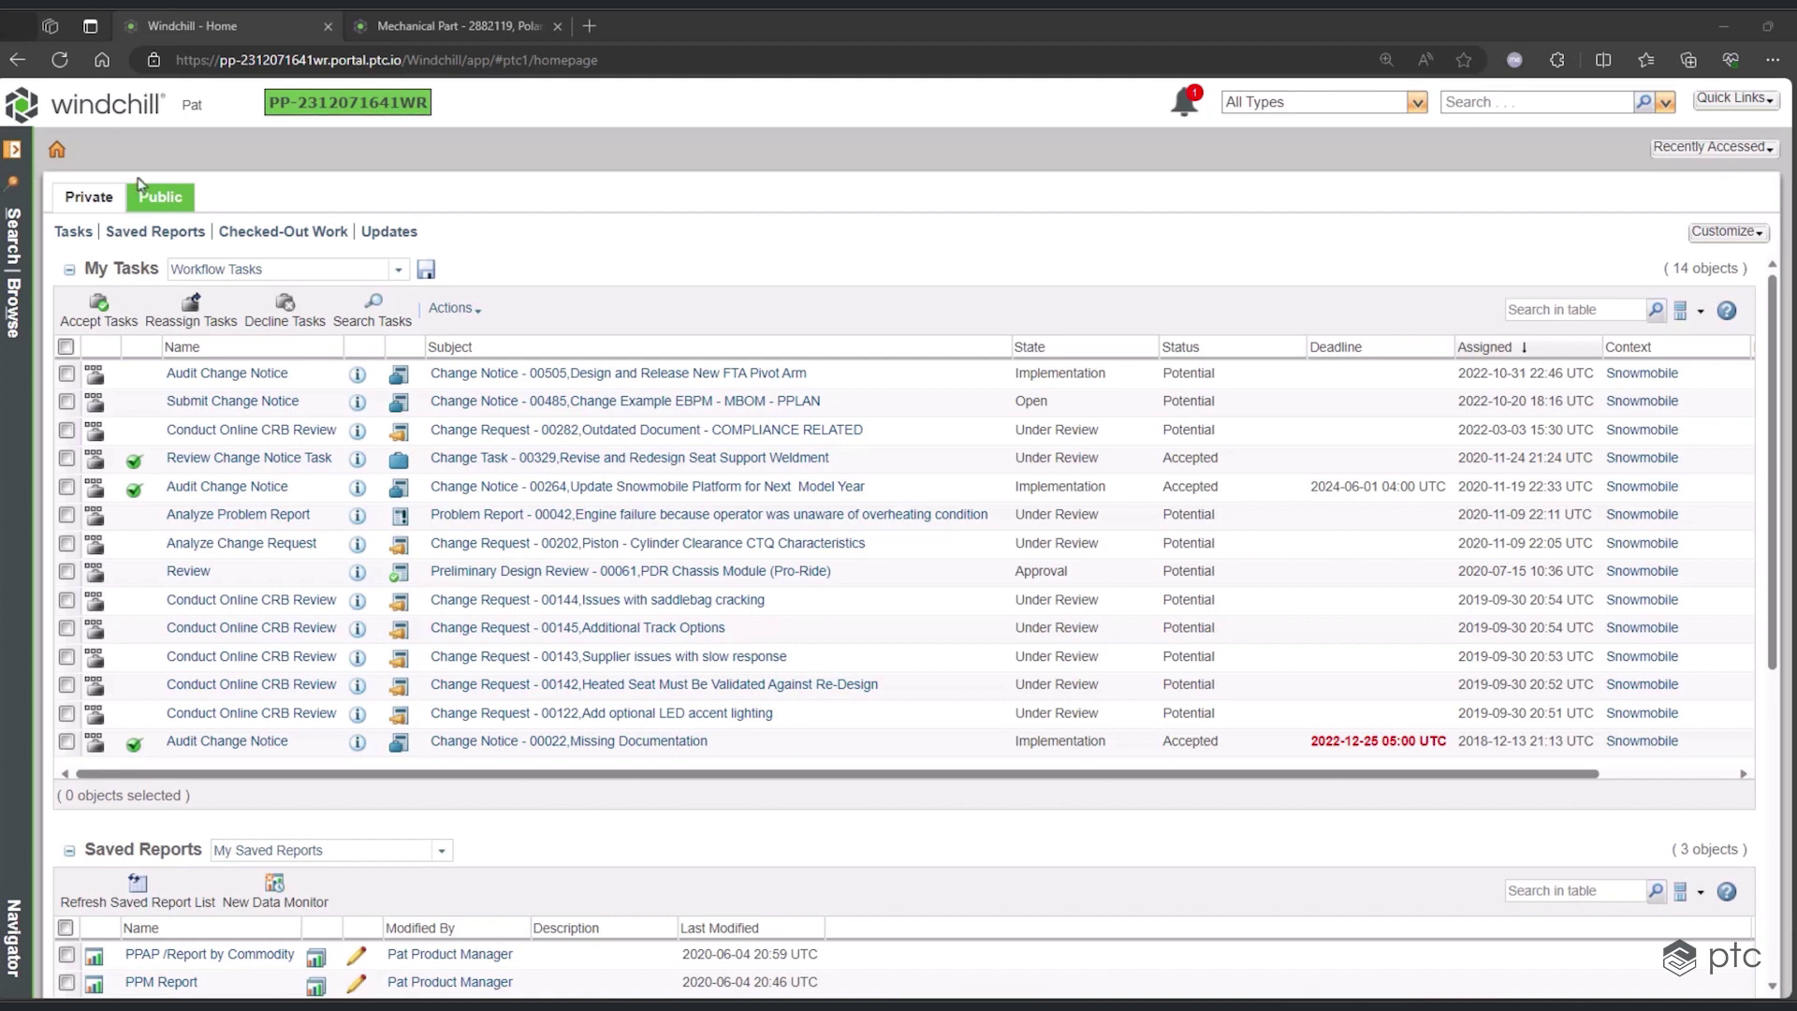
# - From Recently Visited, expand Snowmobile and open the 100 SNOW, SNOWMOBILE MASTER Structure page
pyautogui.click(15, 156)
pyautogui.click(24, 272)
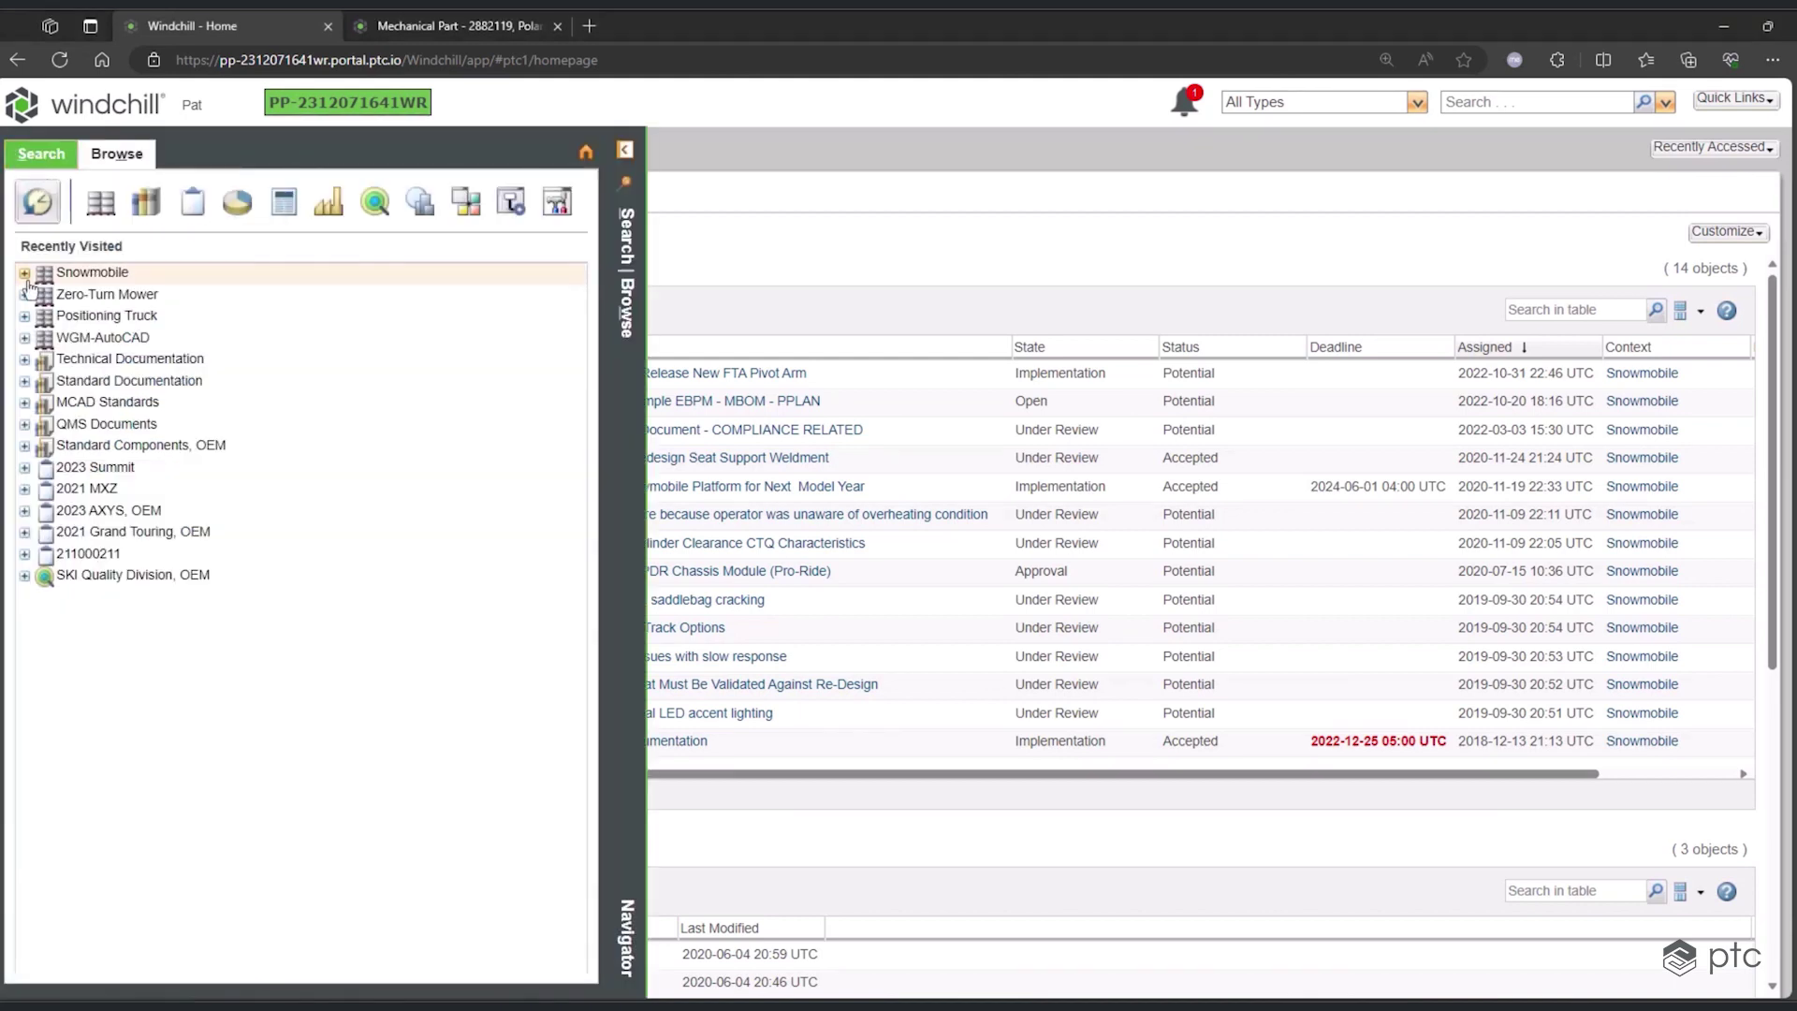
pyautogui.click(102, 381)
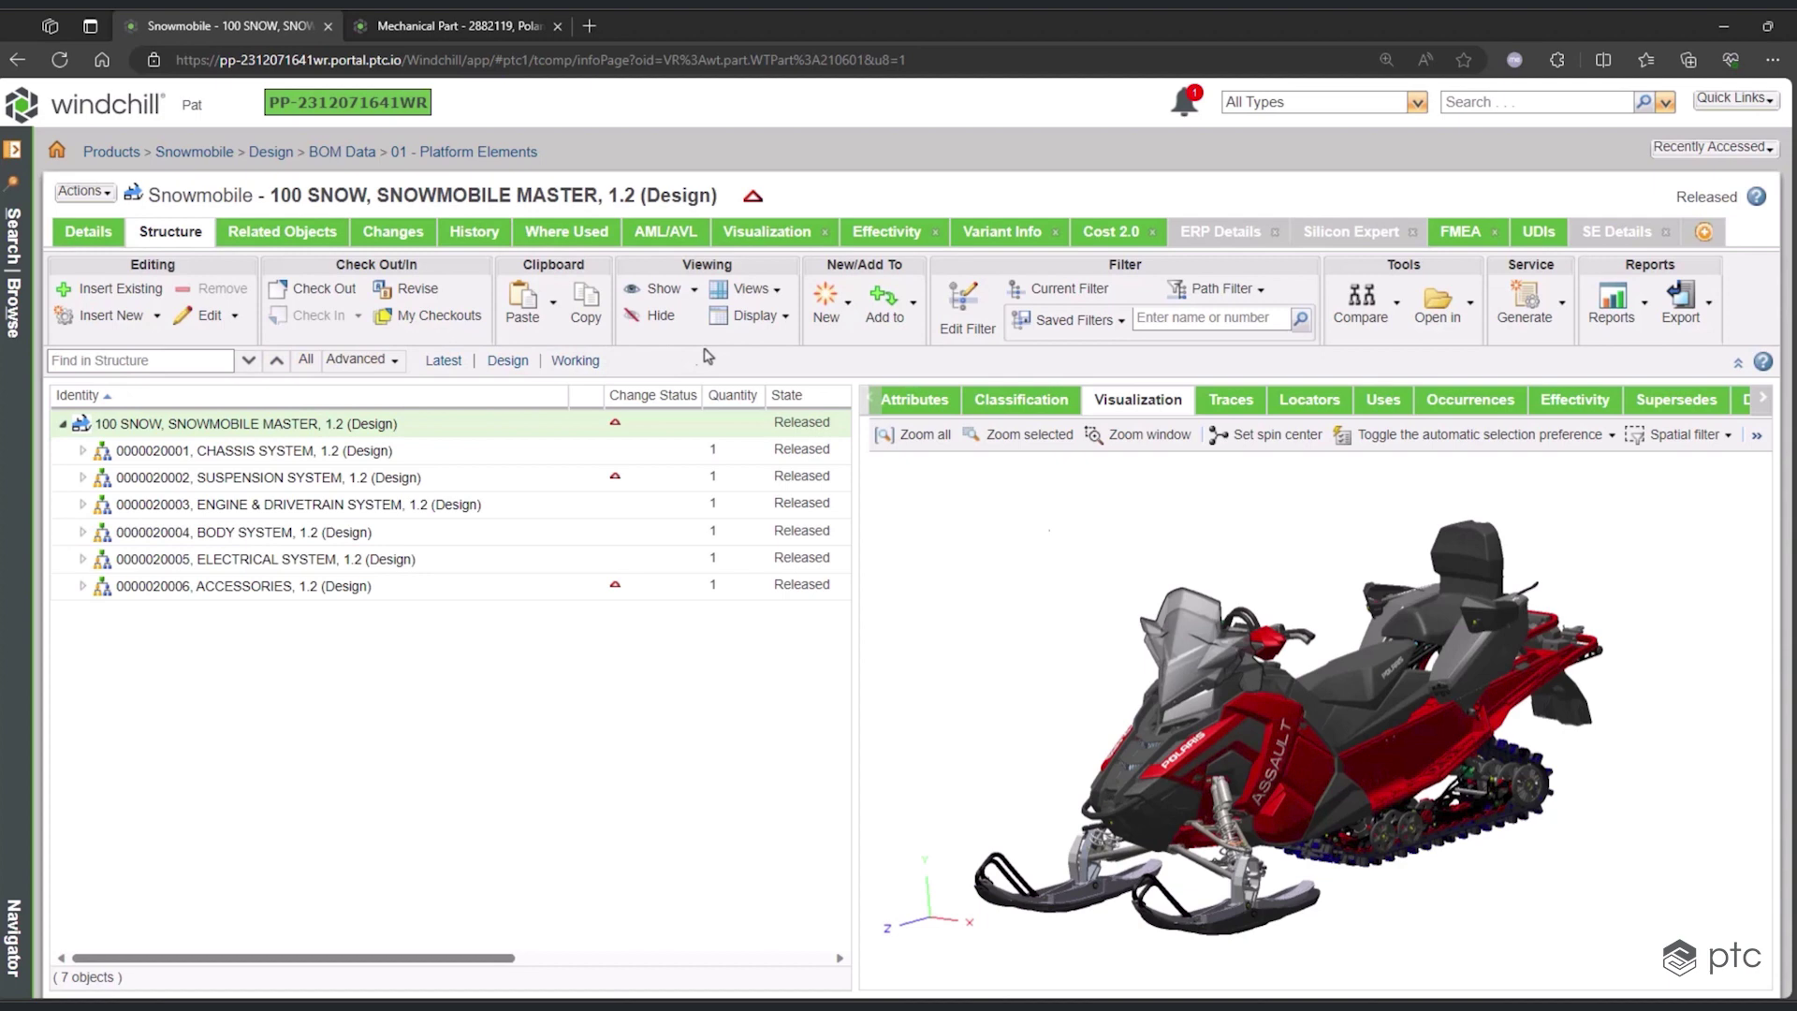
# - Expand the snowmobile master structure by 3 levels so it lists 63 objects
pyautogui.click(754, 315)
pyautogui.moveTo(827, 453)
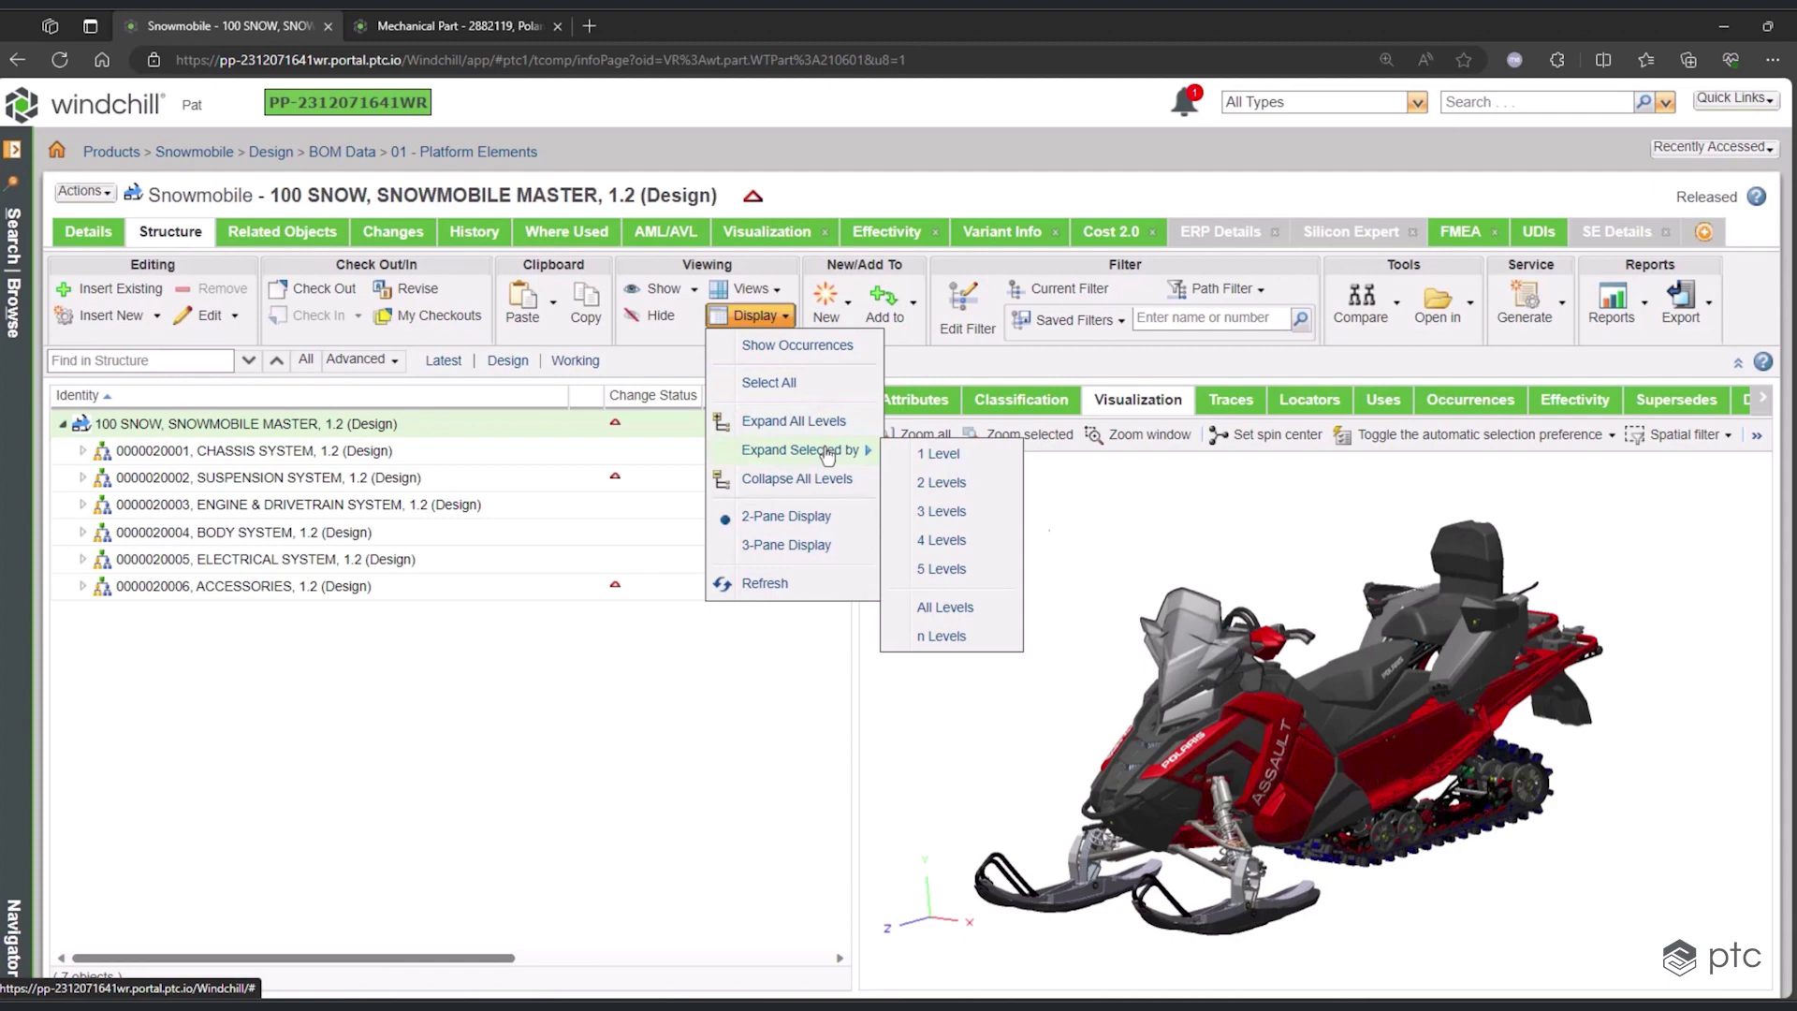
pyautogui.click(945, 512)
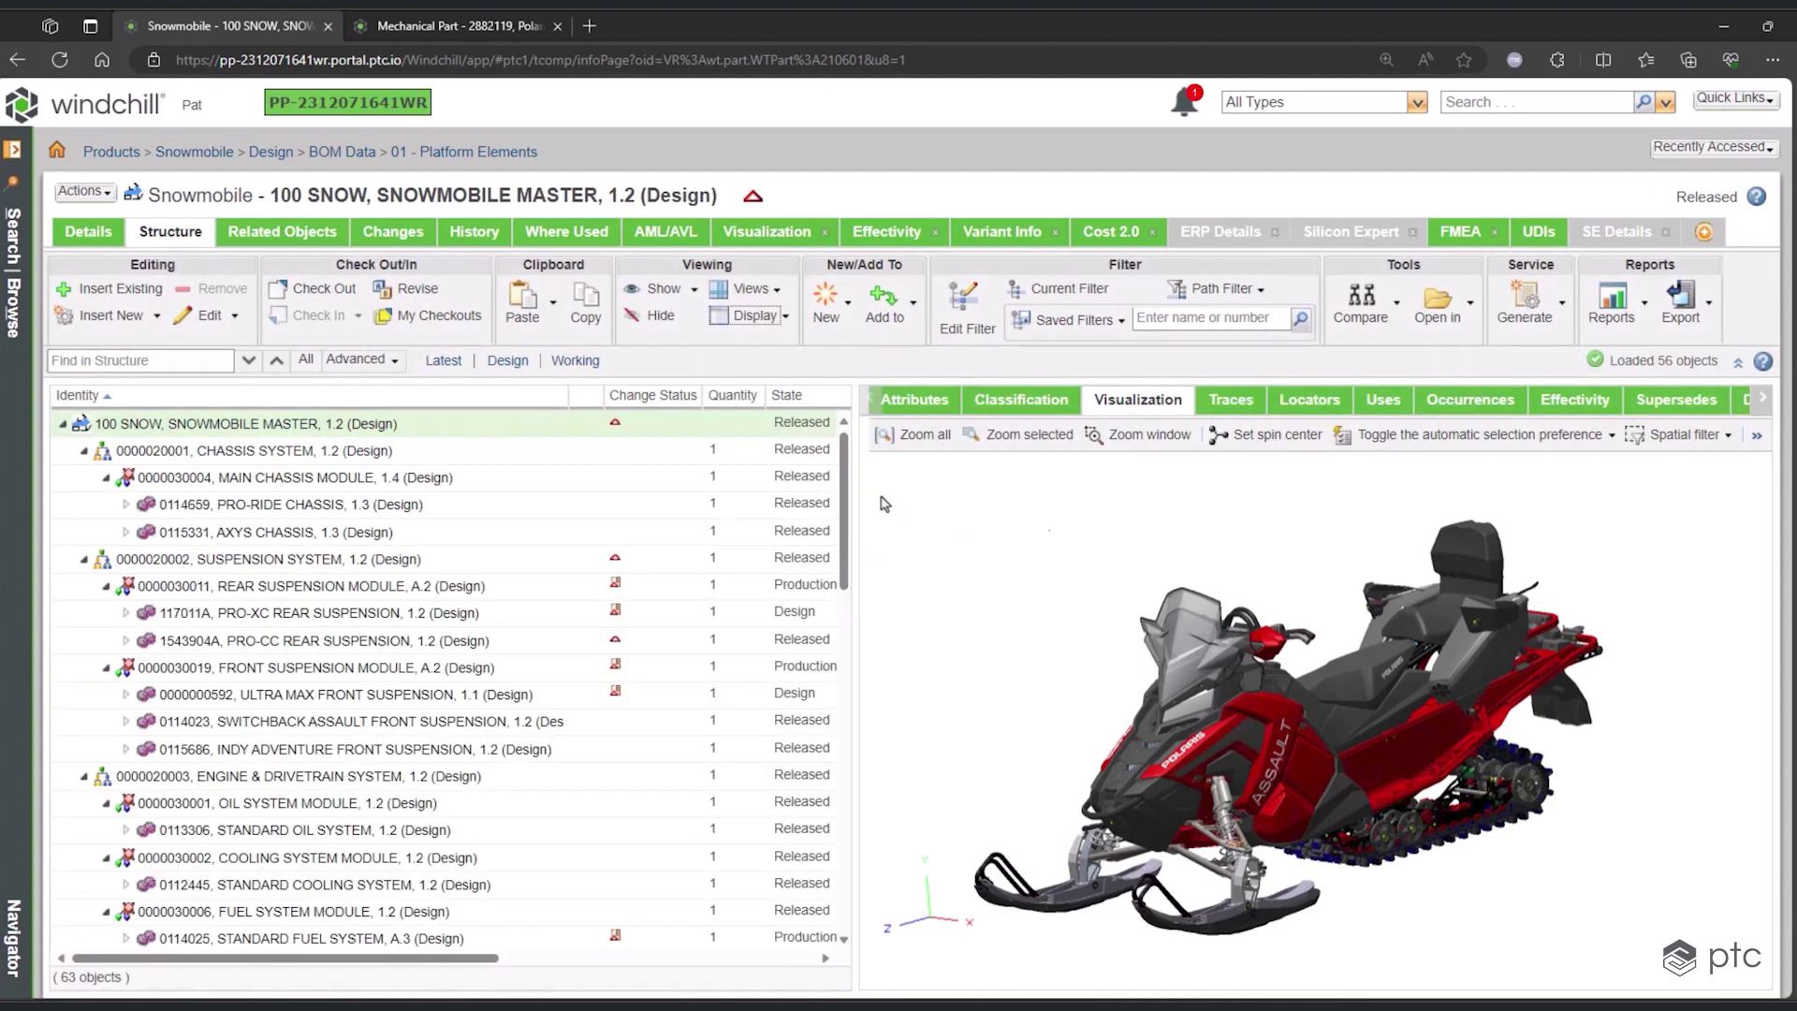
pyautogui.moveTo(847, 510); pyautogui.dragTo(858, 463)
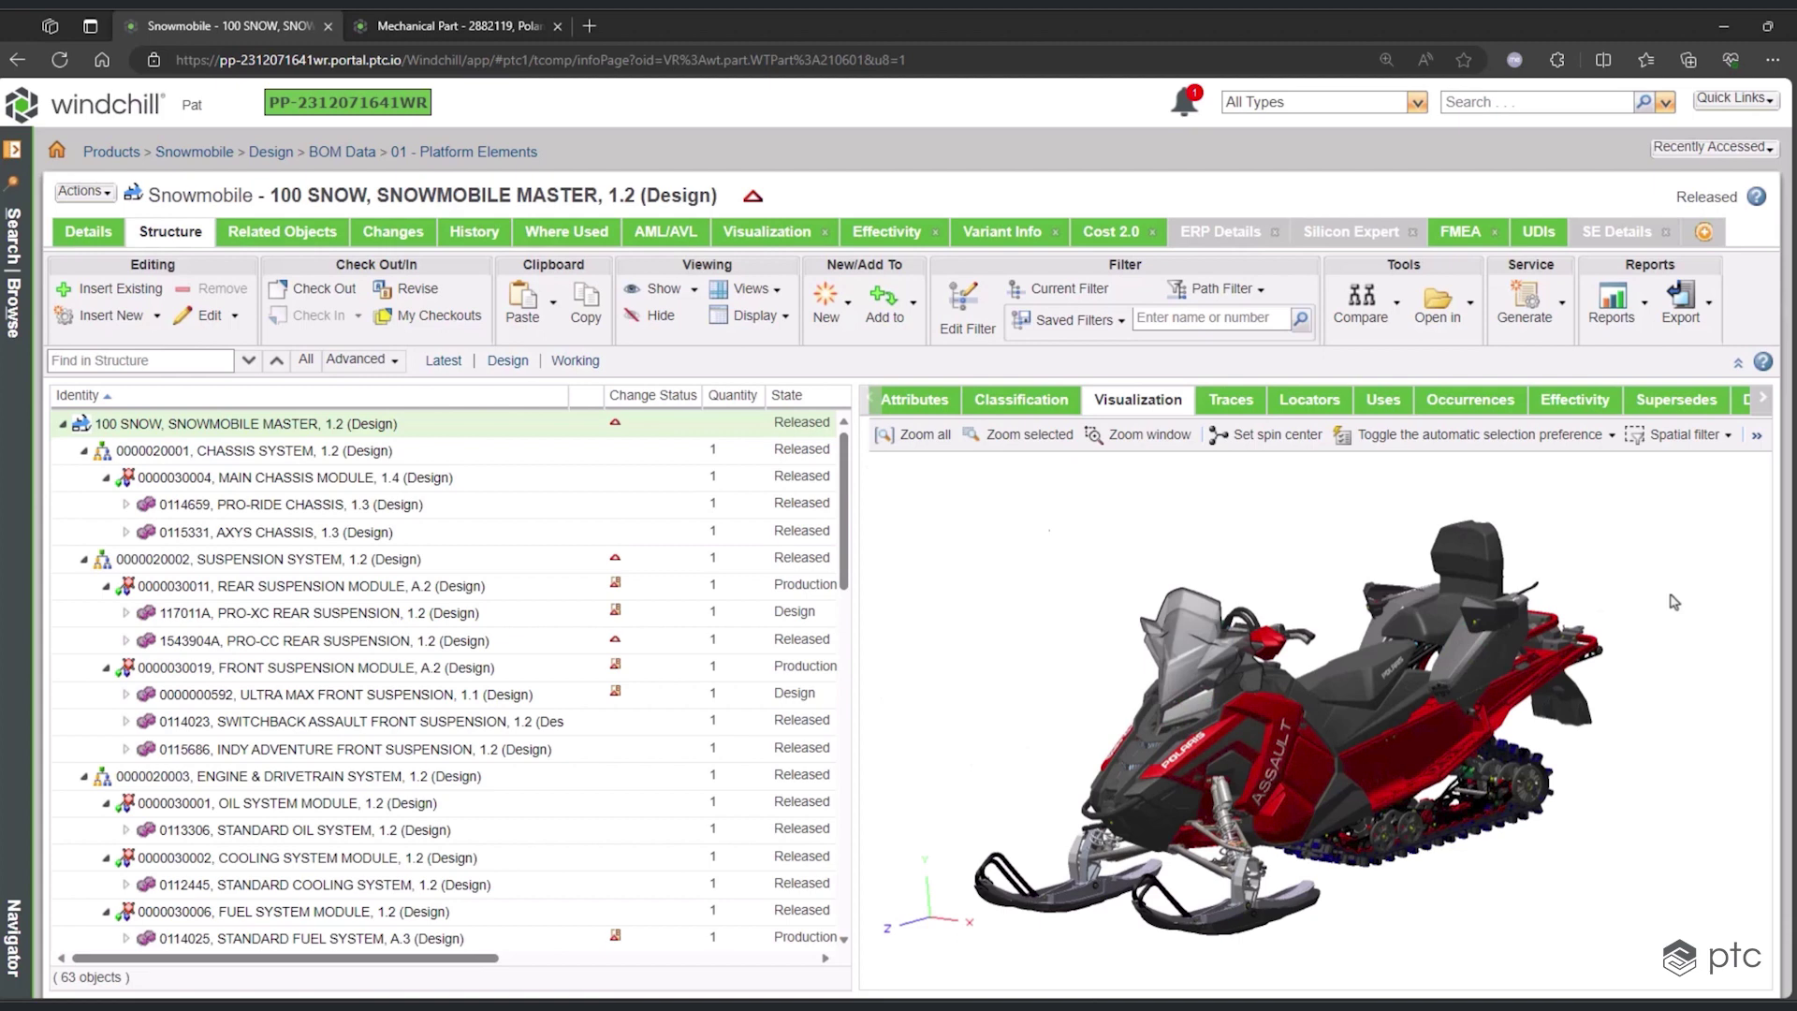
# - In Rotate and Transform mode, drag the MID SMOKE, AXYS DEEP SNOW MID, LOW BLK and TALL SMOKE windshields off
pyautogui.moveTo(1489, 698); pyautogui.dragTo(898, 809)
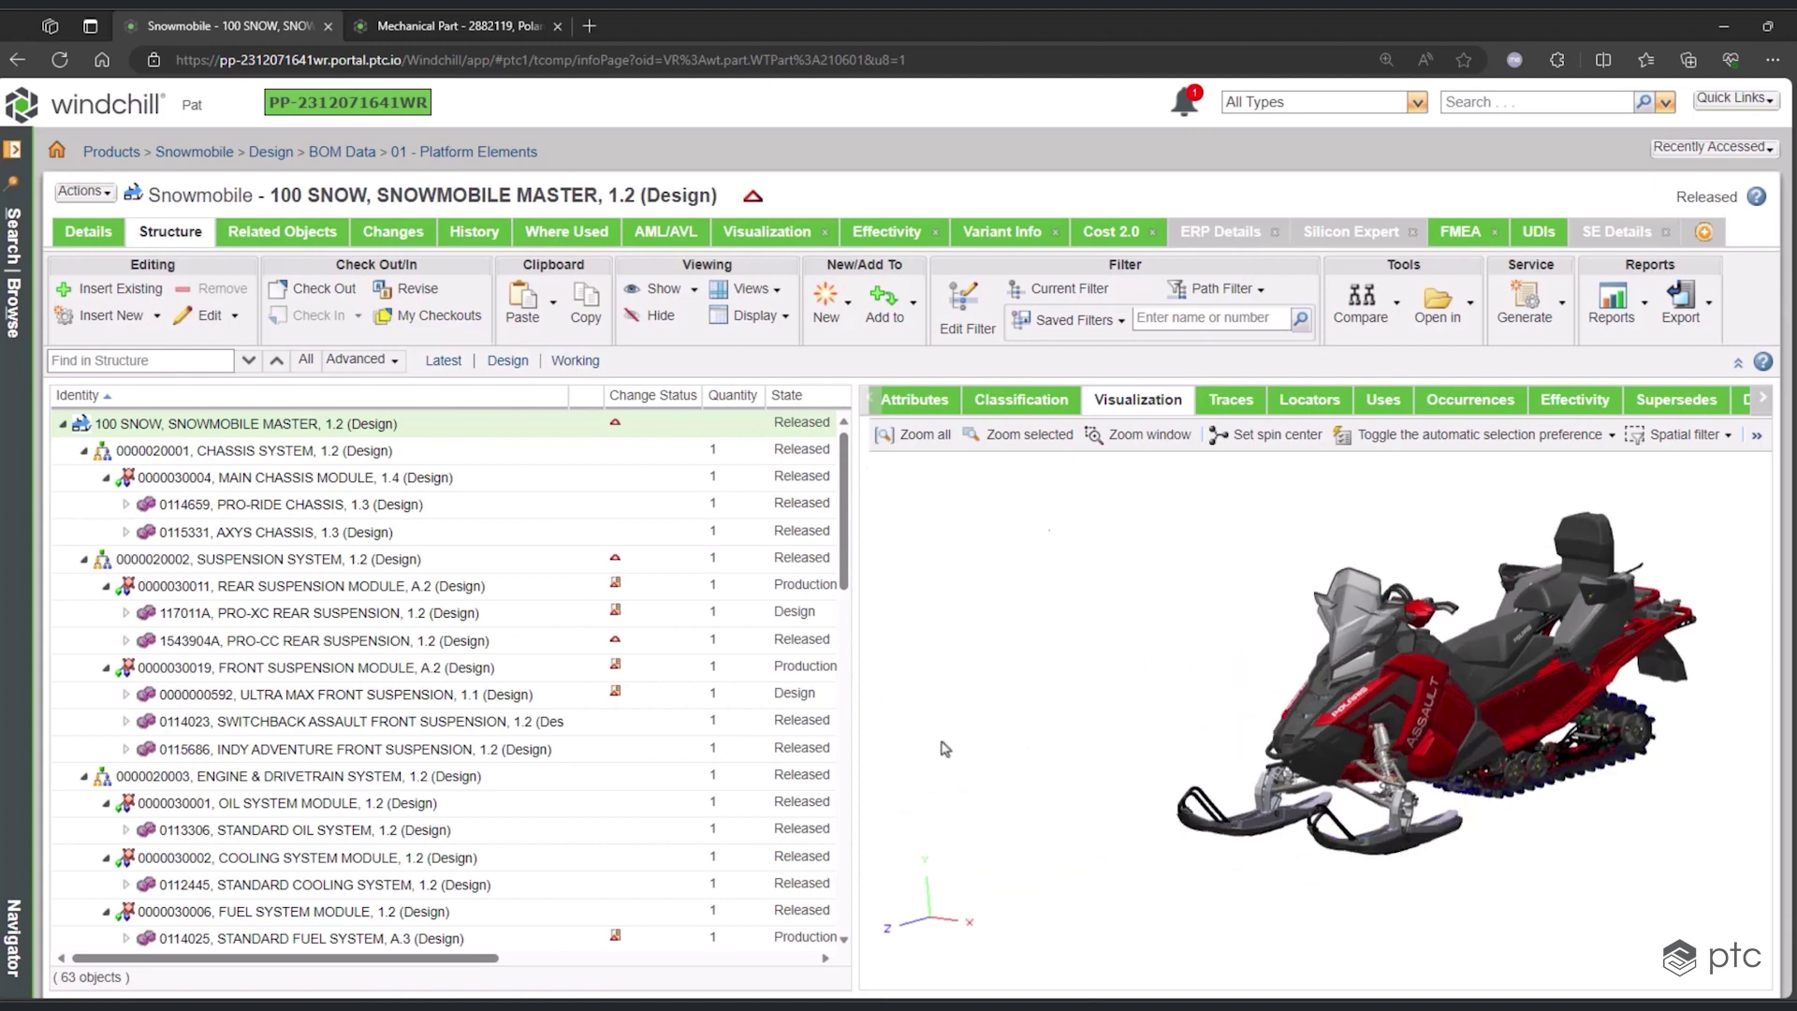
pyautogui.click(1758, 435)
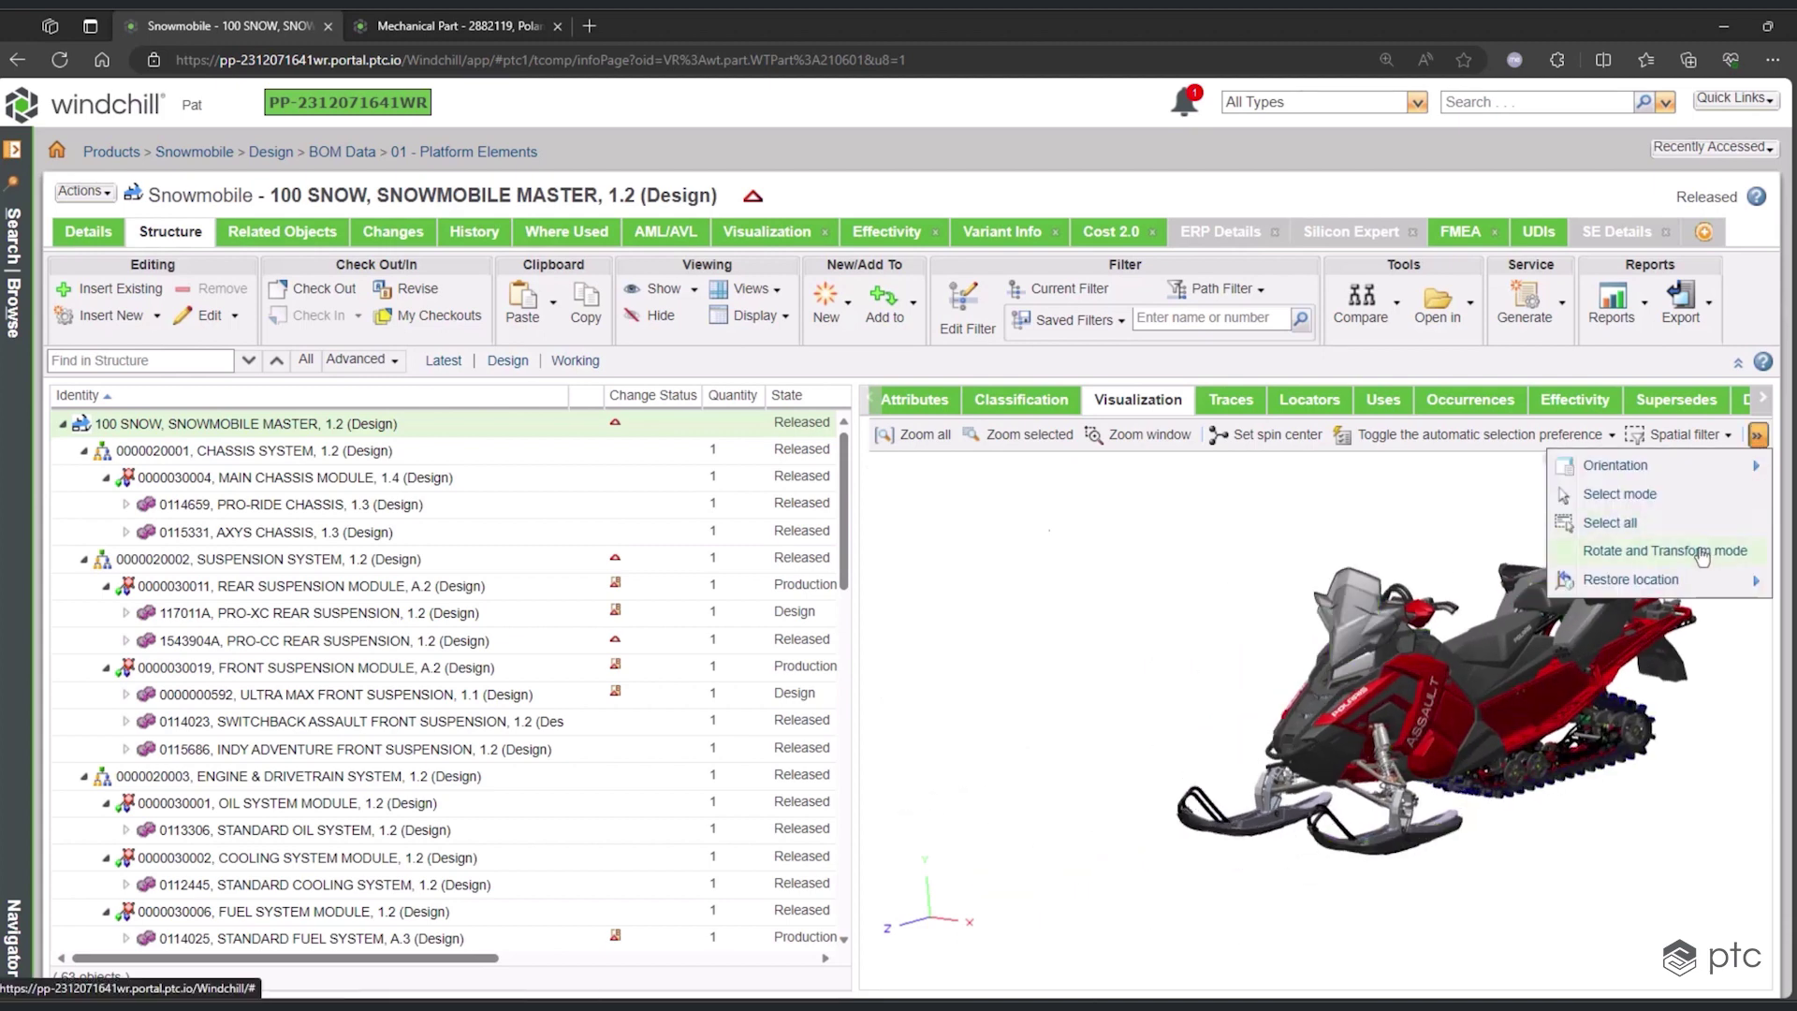
pyautogui.click(1665, 551)
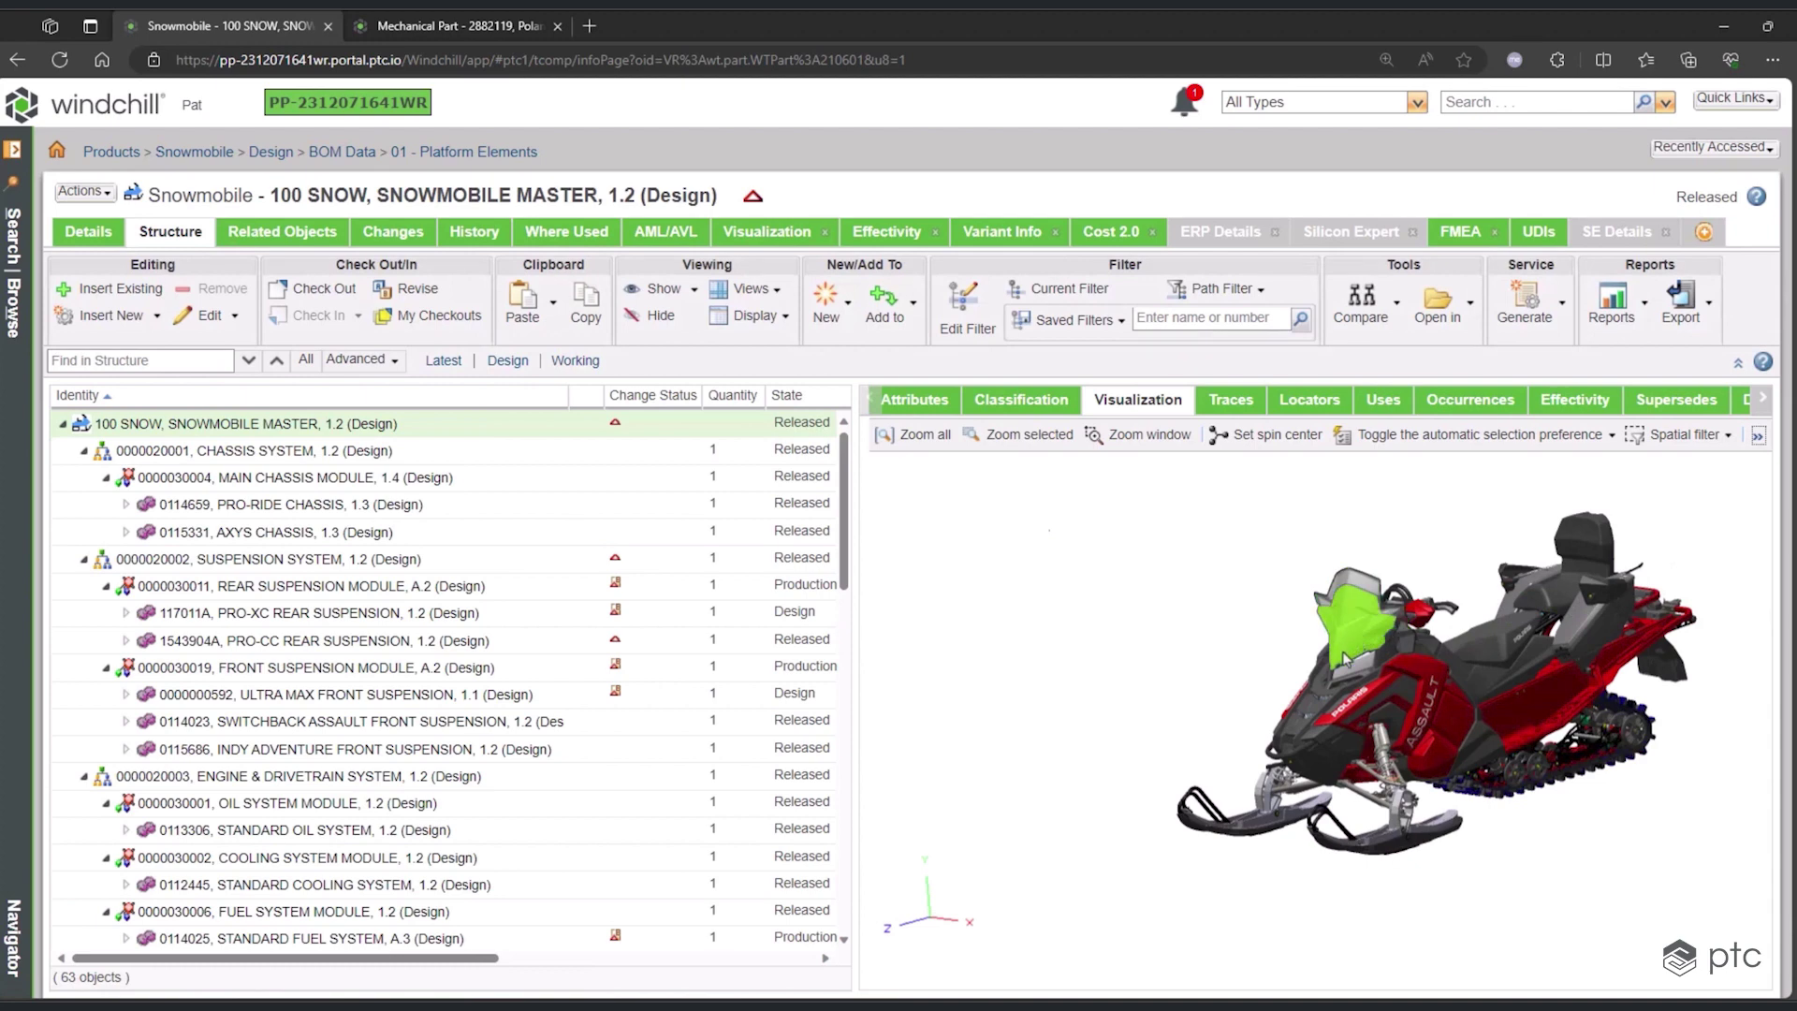
pyautogui.click(1343, 660)
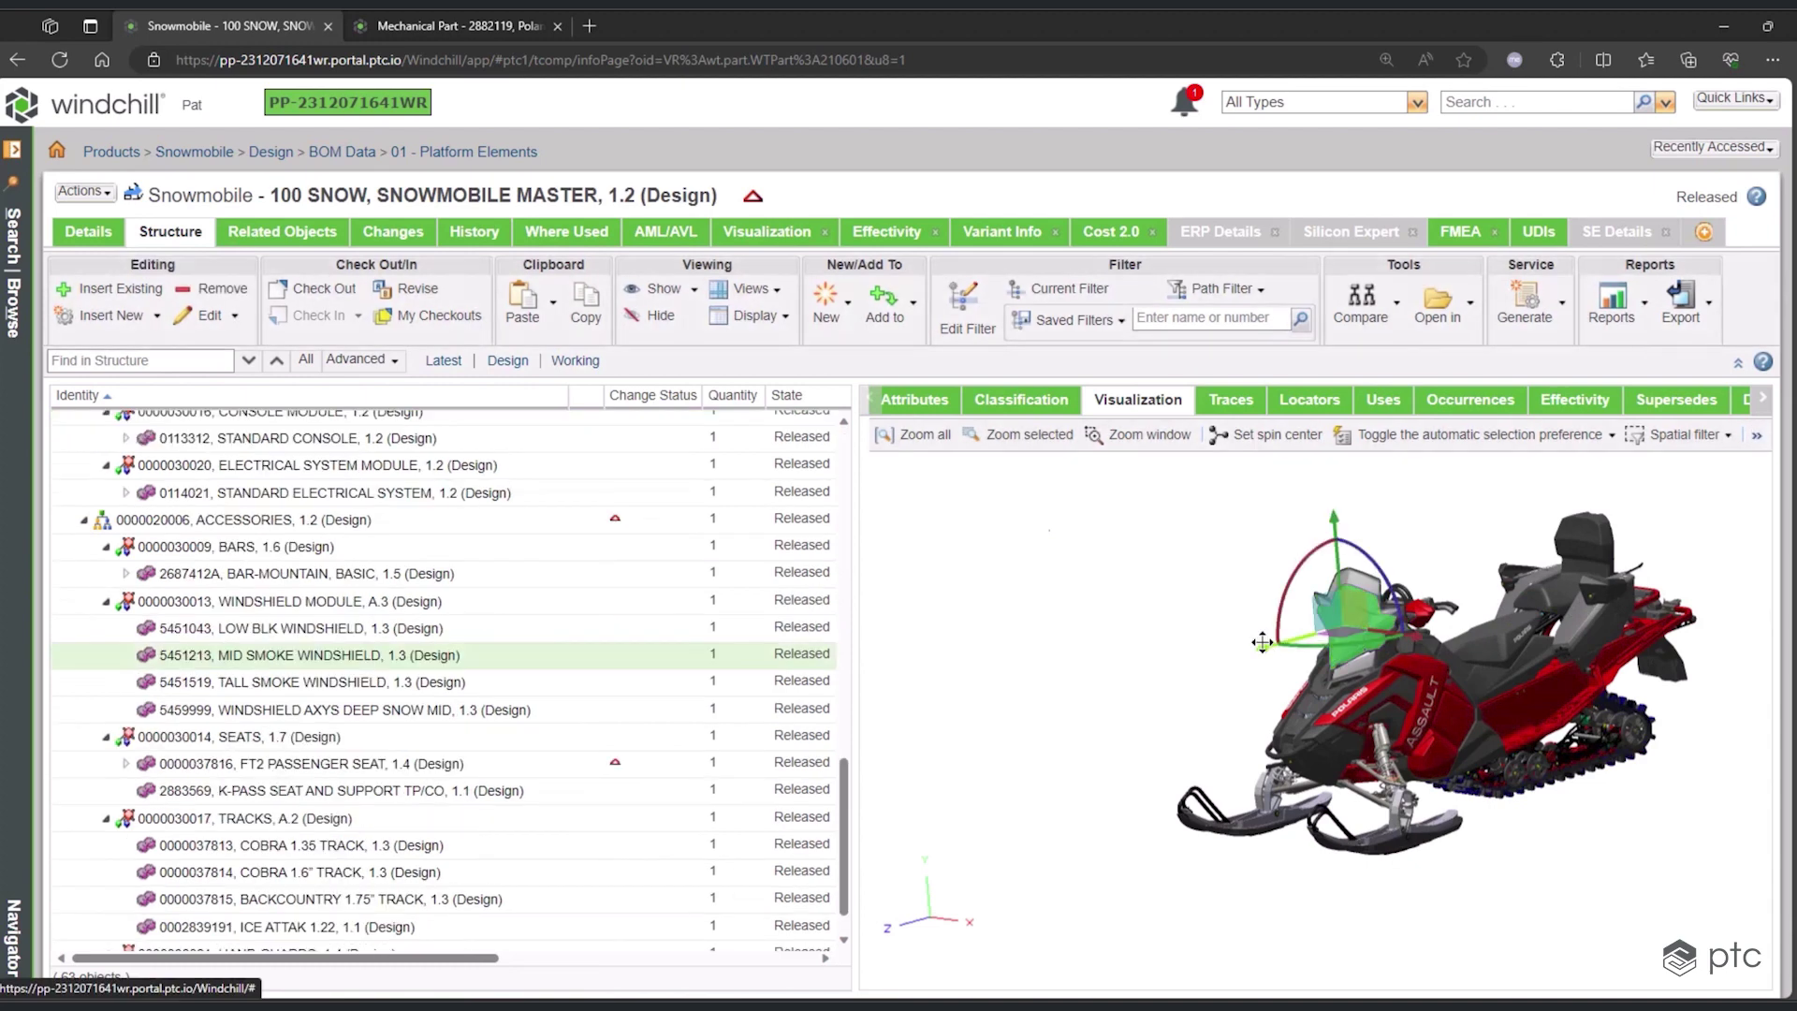
pyautogui.moveTo(1344, 660); pyautogui.dragTo(871, 795)
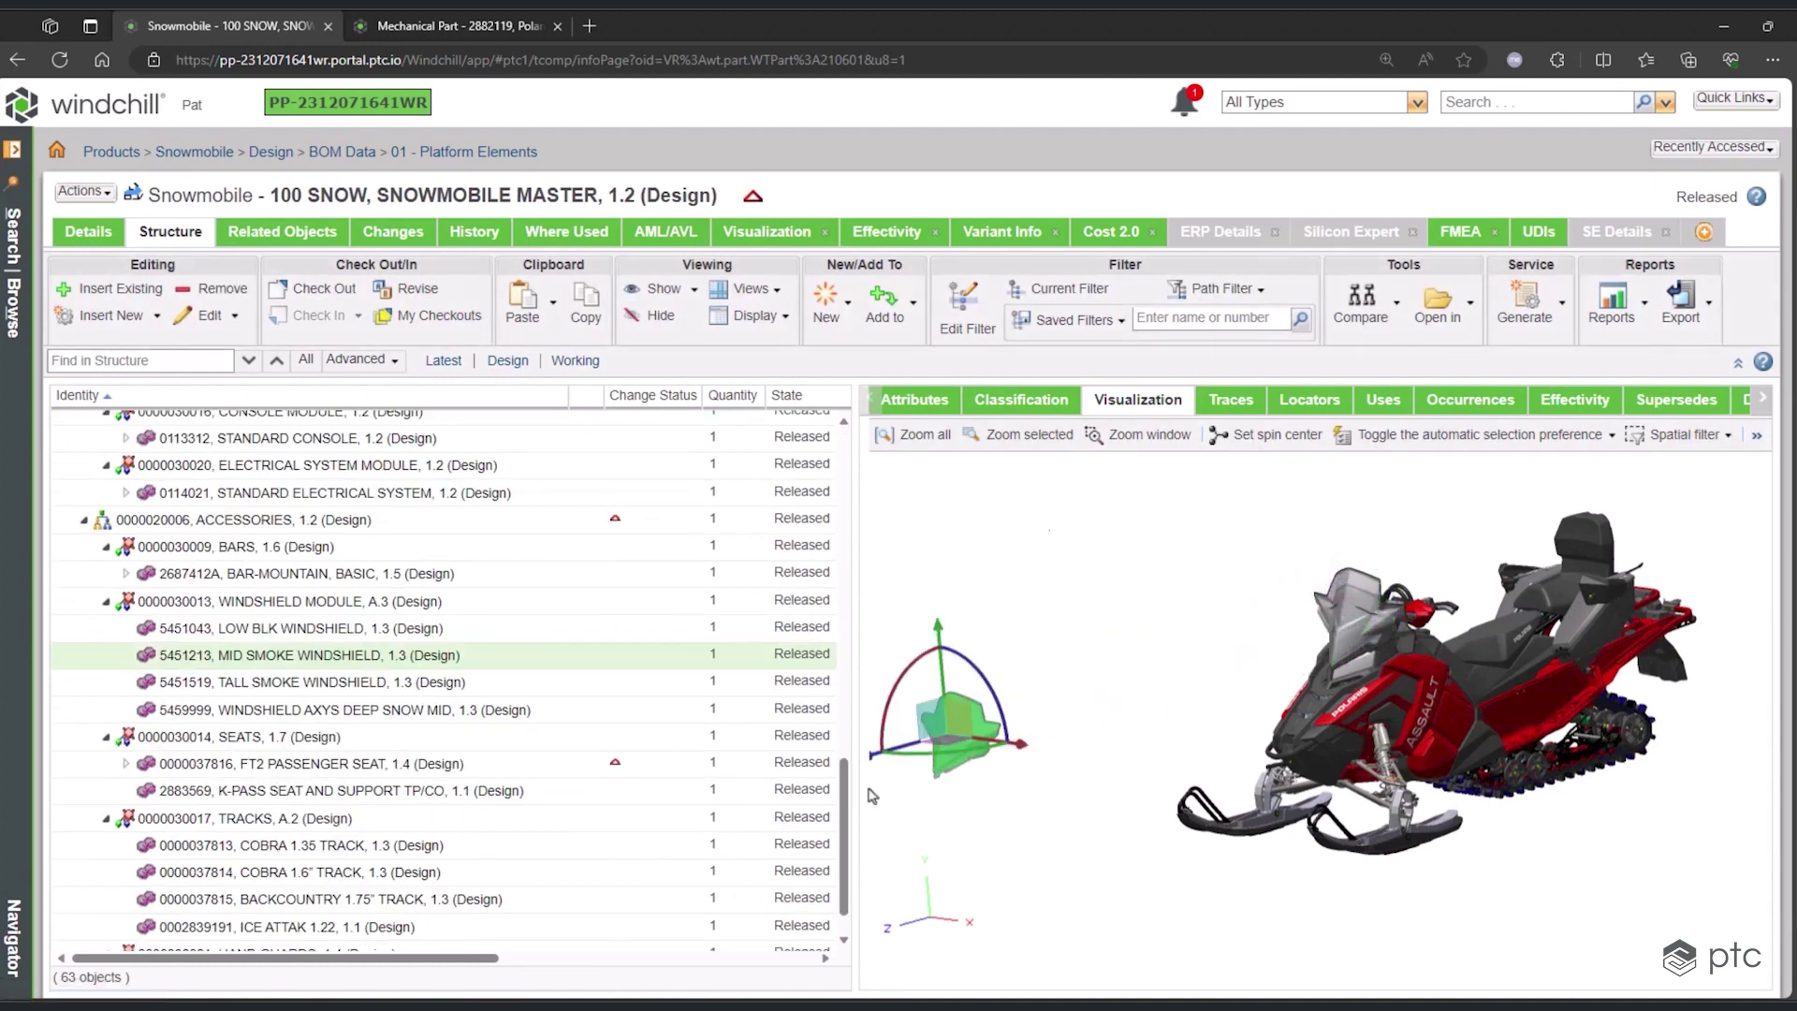
pyautogui.click(1340, 627)
pyautogui.moveTo(1263, 644); pyautogui.dragTo(1070, 692)
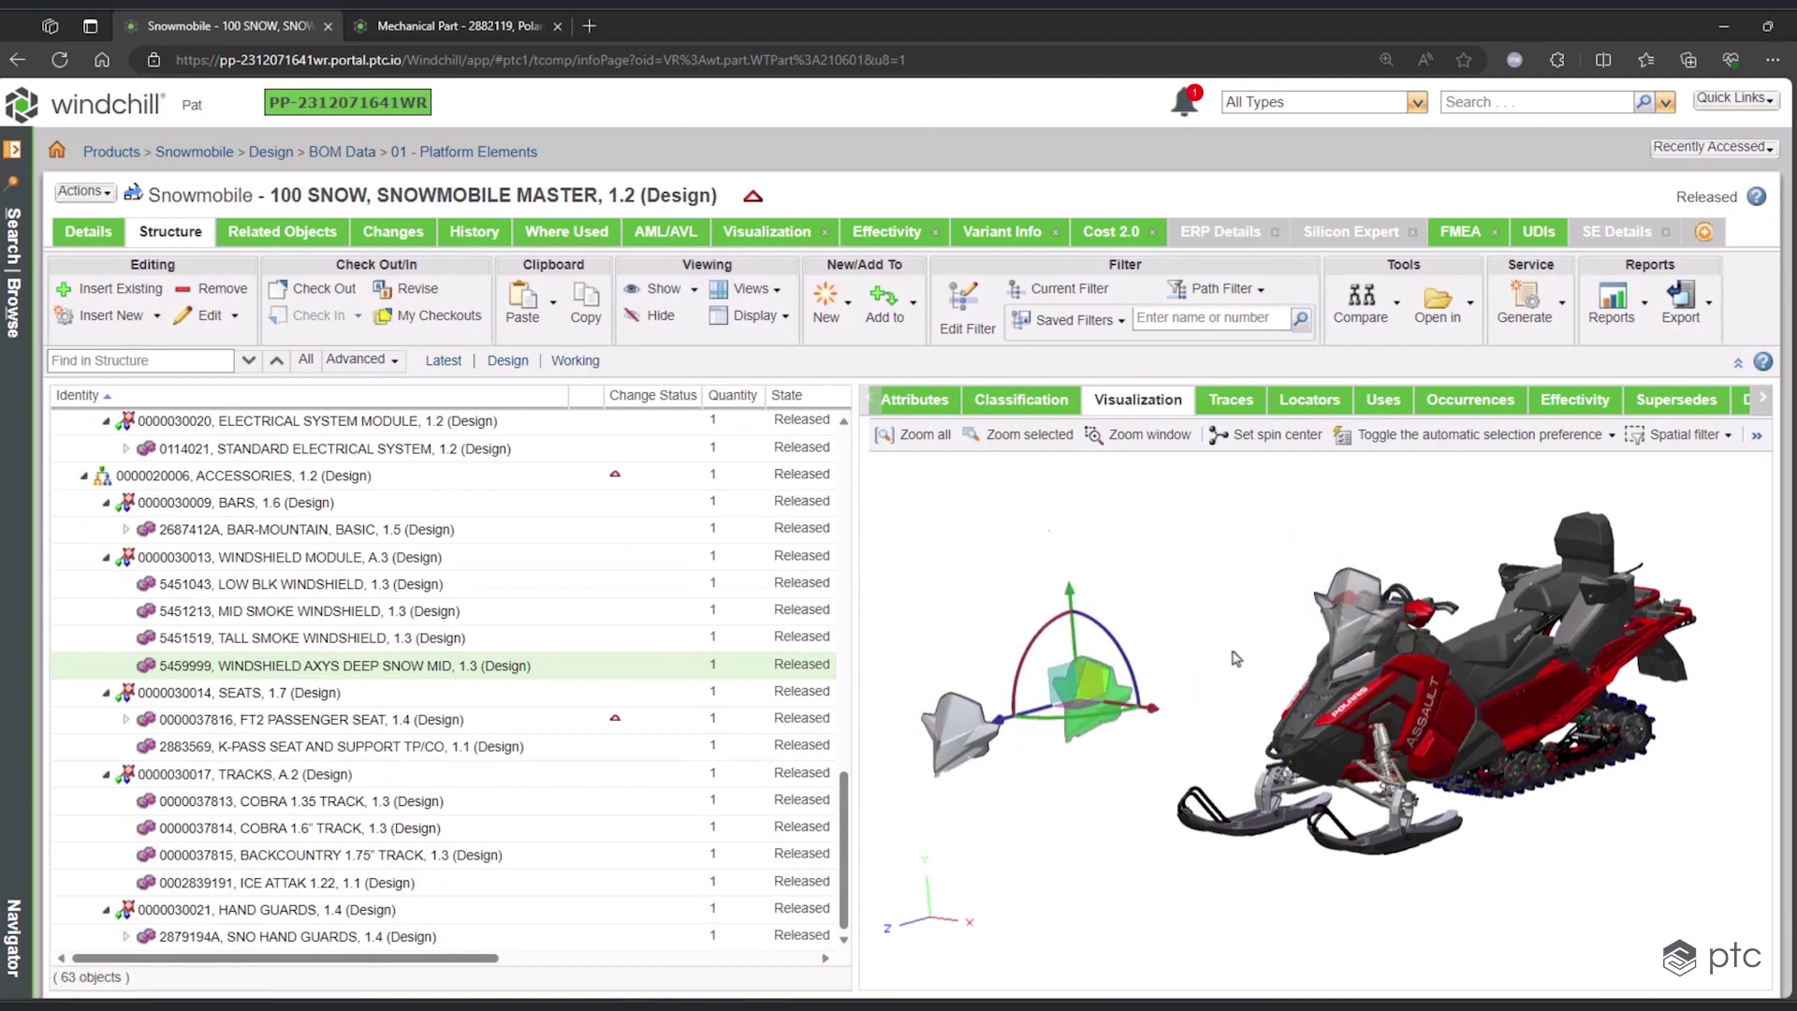
pyautogui.click(1334, 627)
pyautogui.moveTo(1267, 652); pyautogui.dragTo(1105, 710)
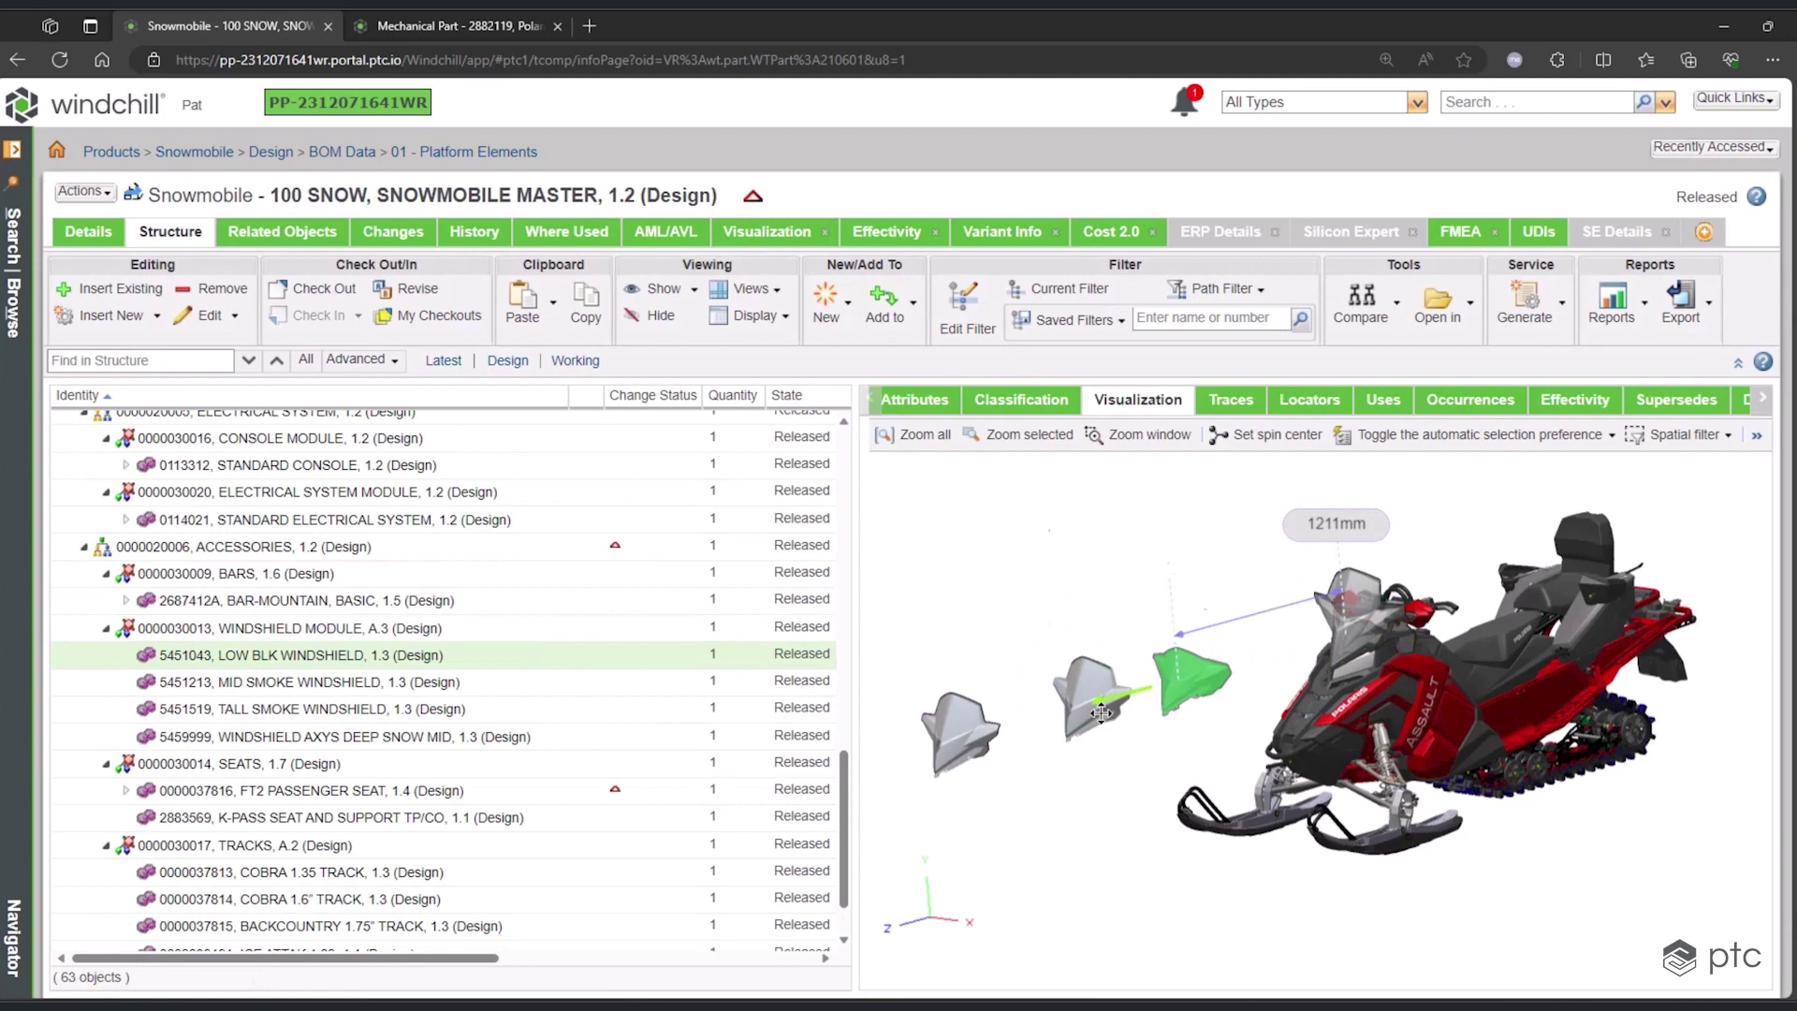
pyautogui.click(1345, 633)
pyautogui.moveTo(1327, 635); pyautogui.dragTo(1203, 670)
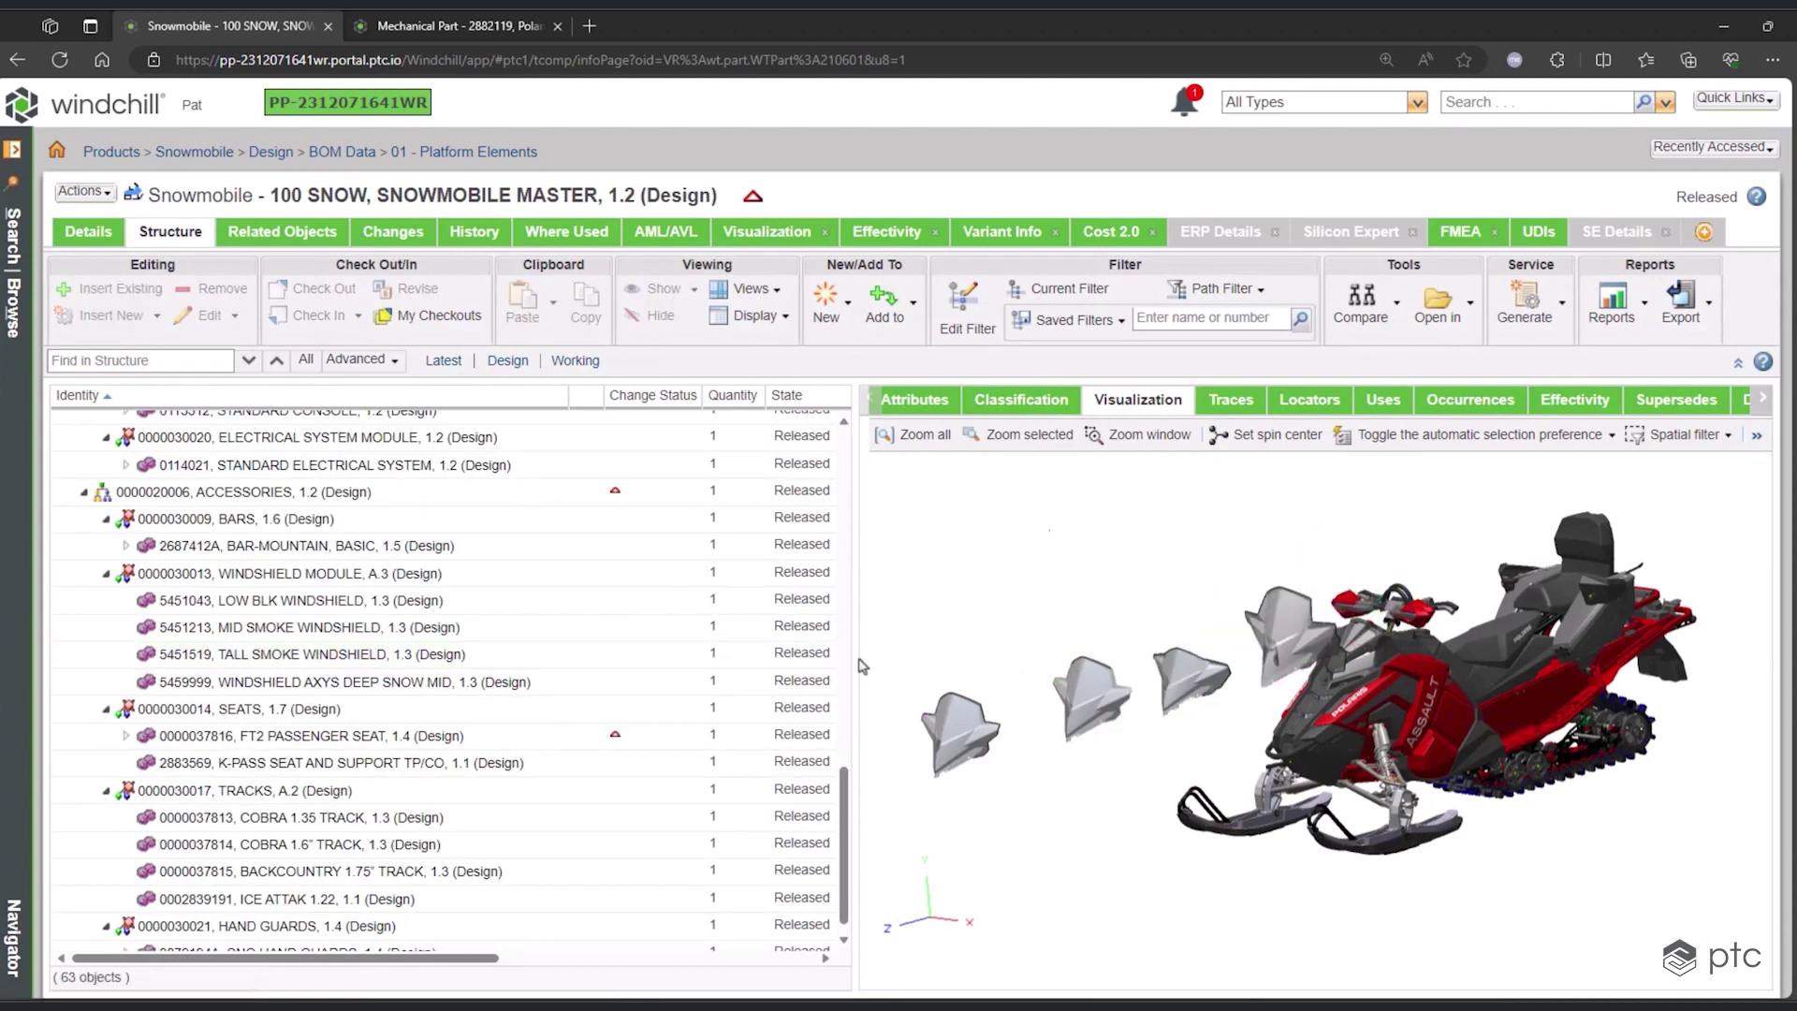
# - Locate the LOW BLK, MID SMOKE, TALL SMOKE and AXYS DEEP SNOW MID windshields from the structure, then clear the selection
pyautogui.click(393, 601)
pyautogui.click(391, 629)
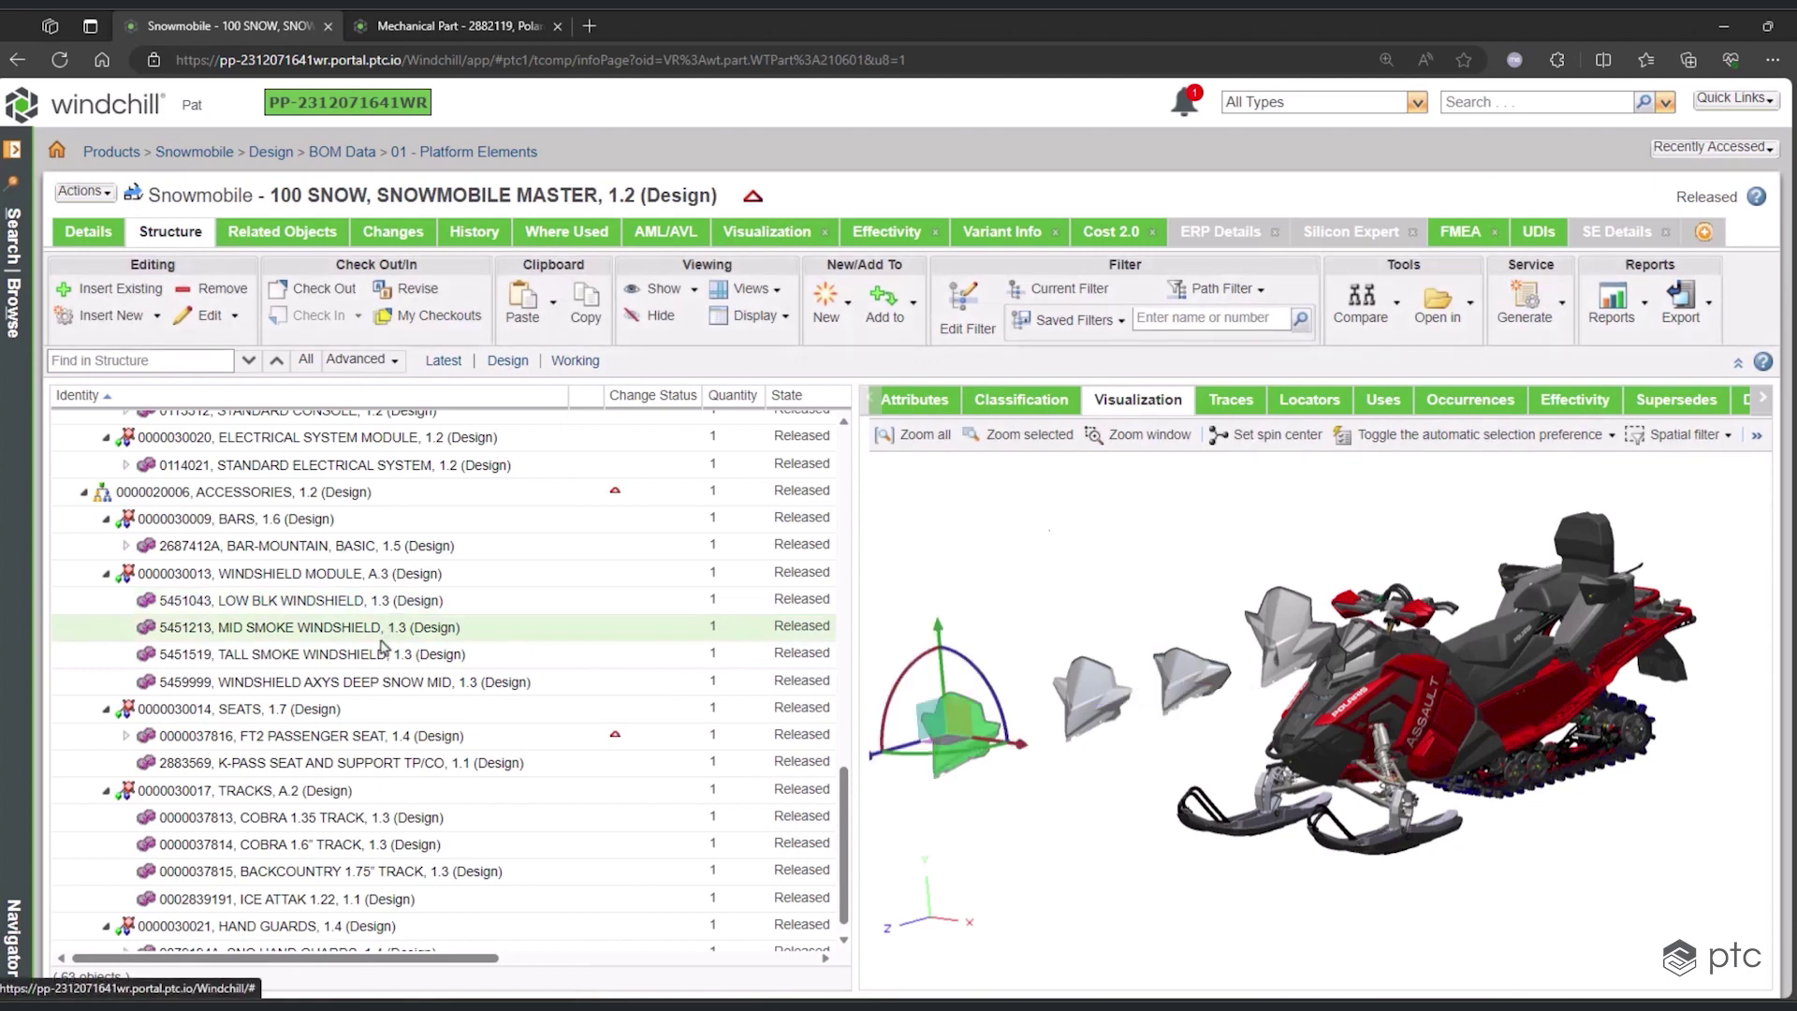
pyautogui.click(382, 653)
pyautogui.click(383, 681)
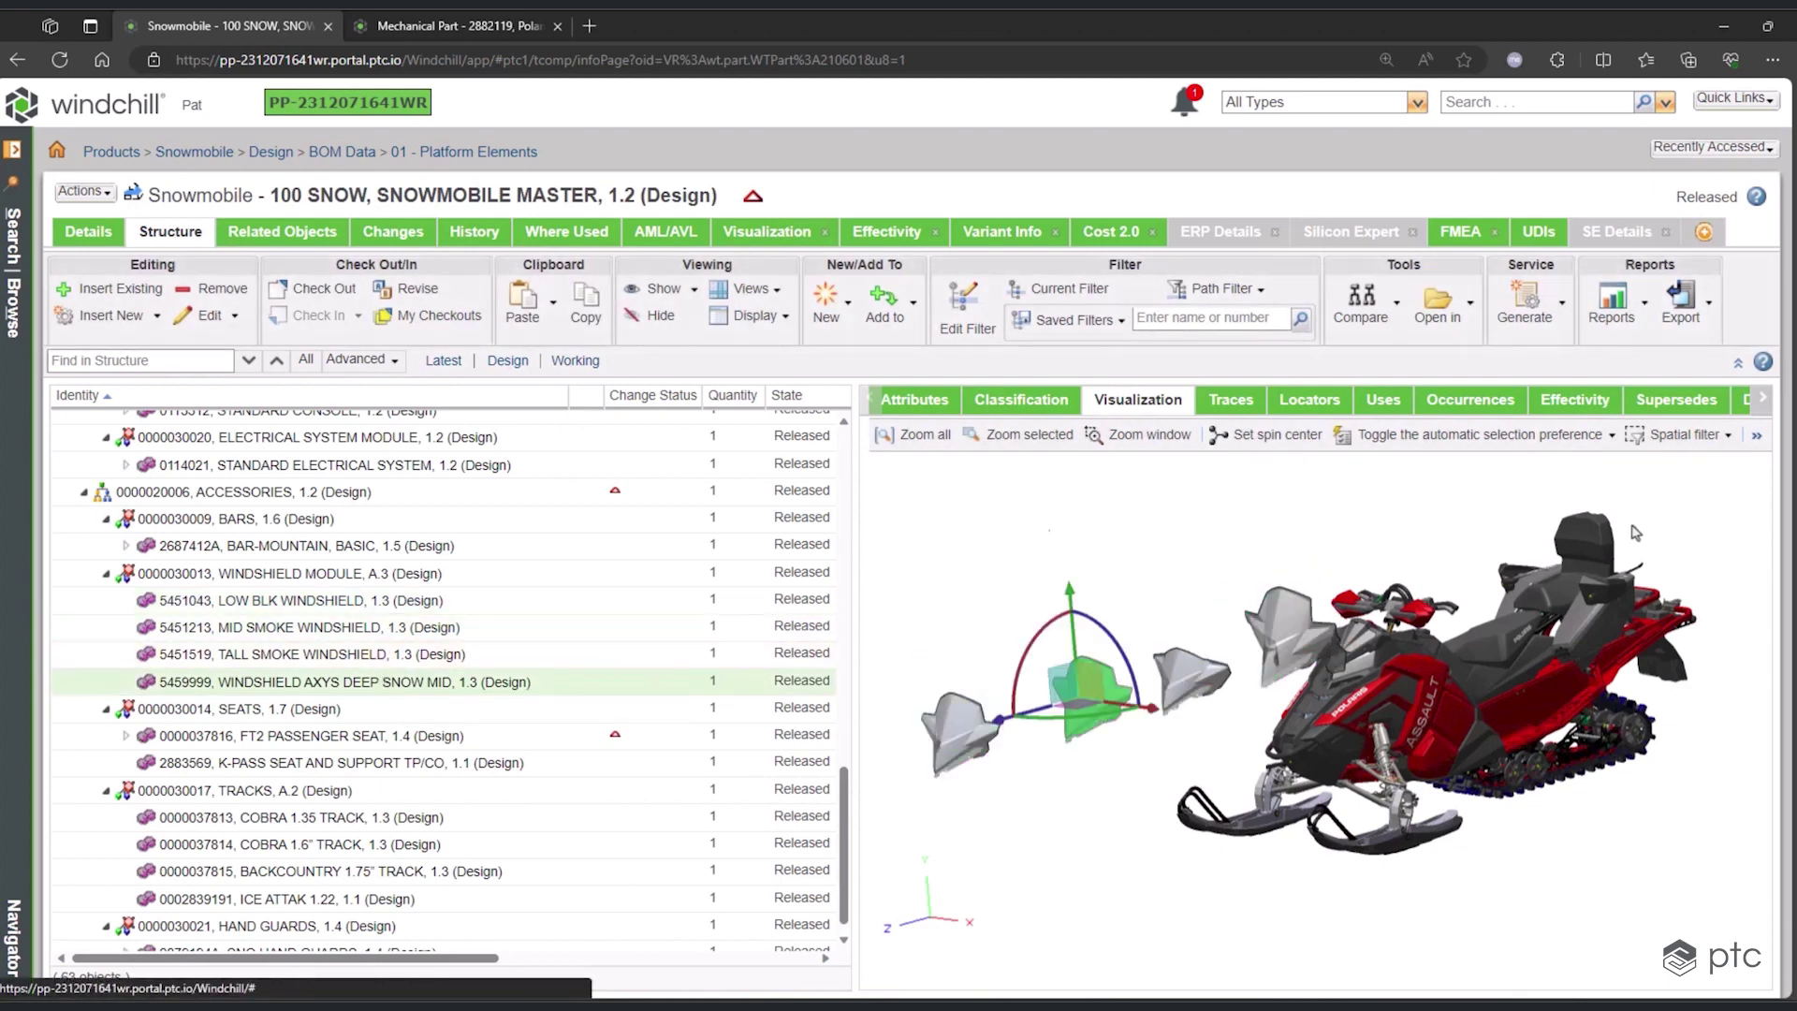
pyautogui.click(1681, 520)
# - Restore all moved windshields to their original positions and leave transform mode
pyautogui.click(1757, 436)
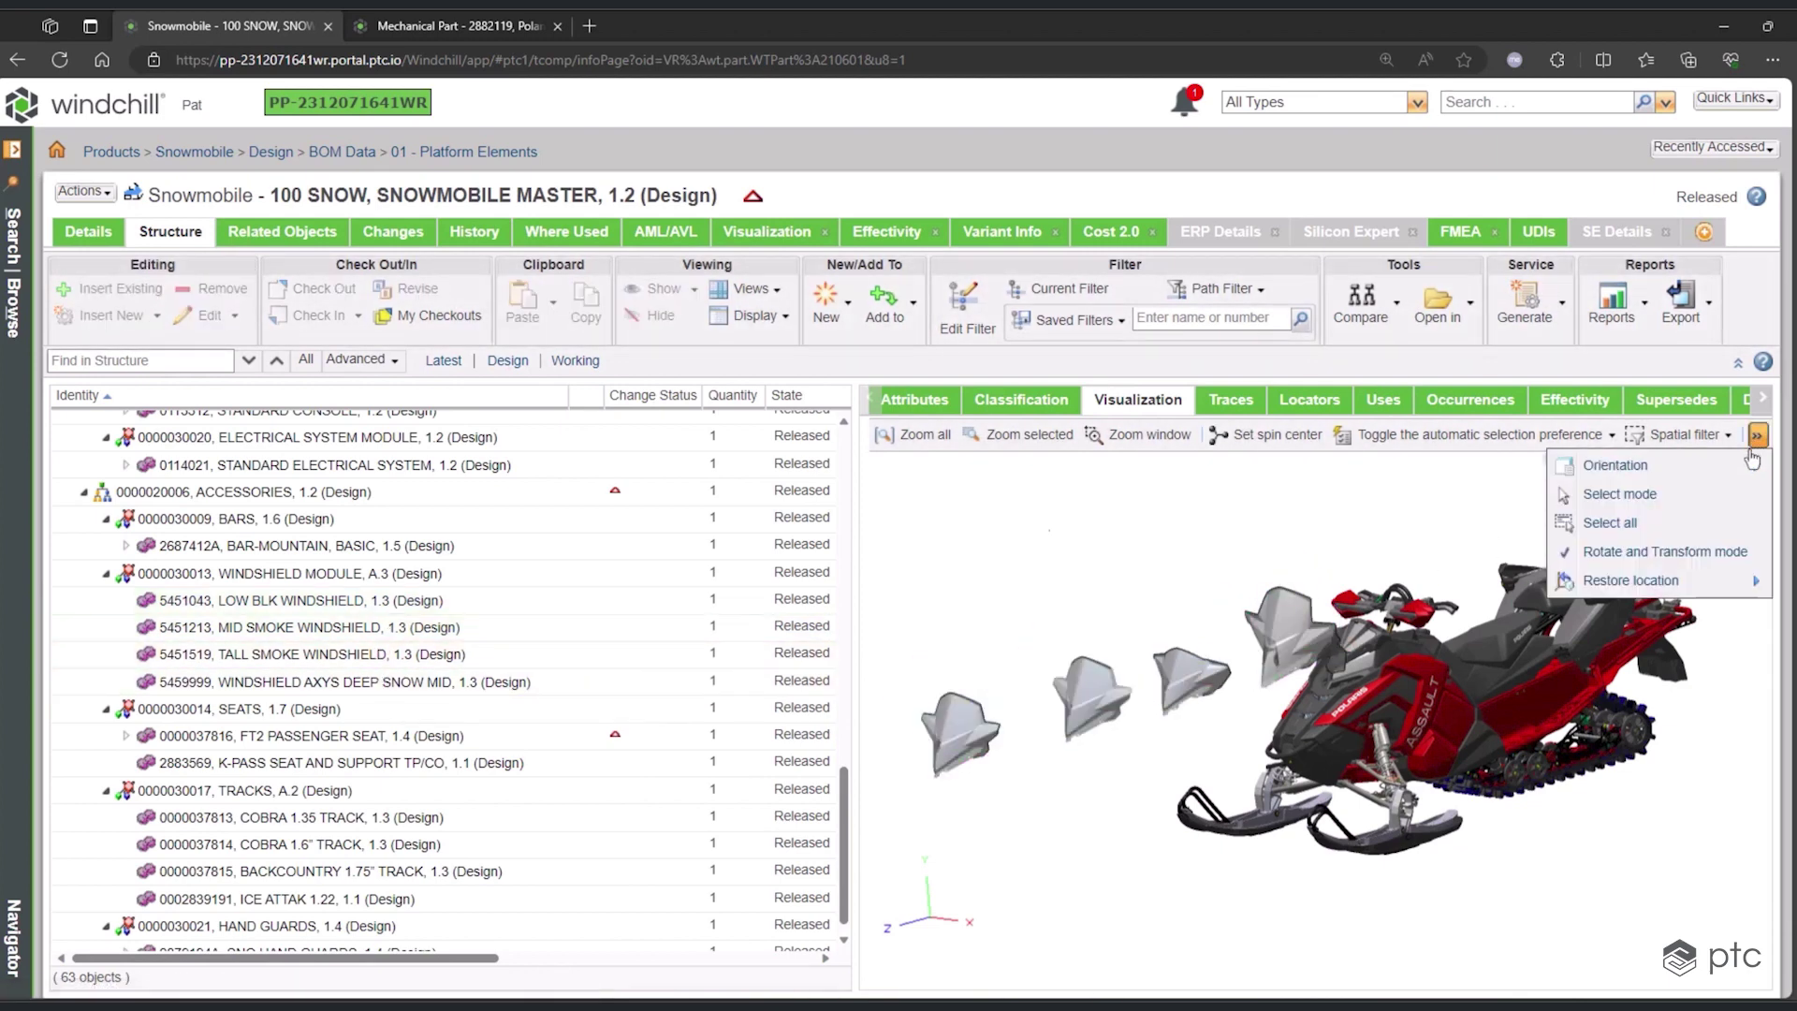
pyautogui.moveTo(1558, 586)
pyautogui.click(1426, 583)
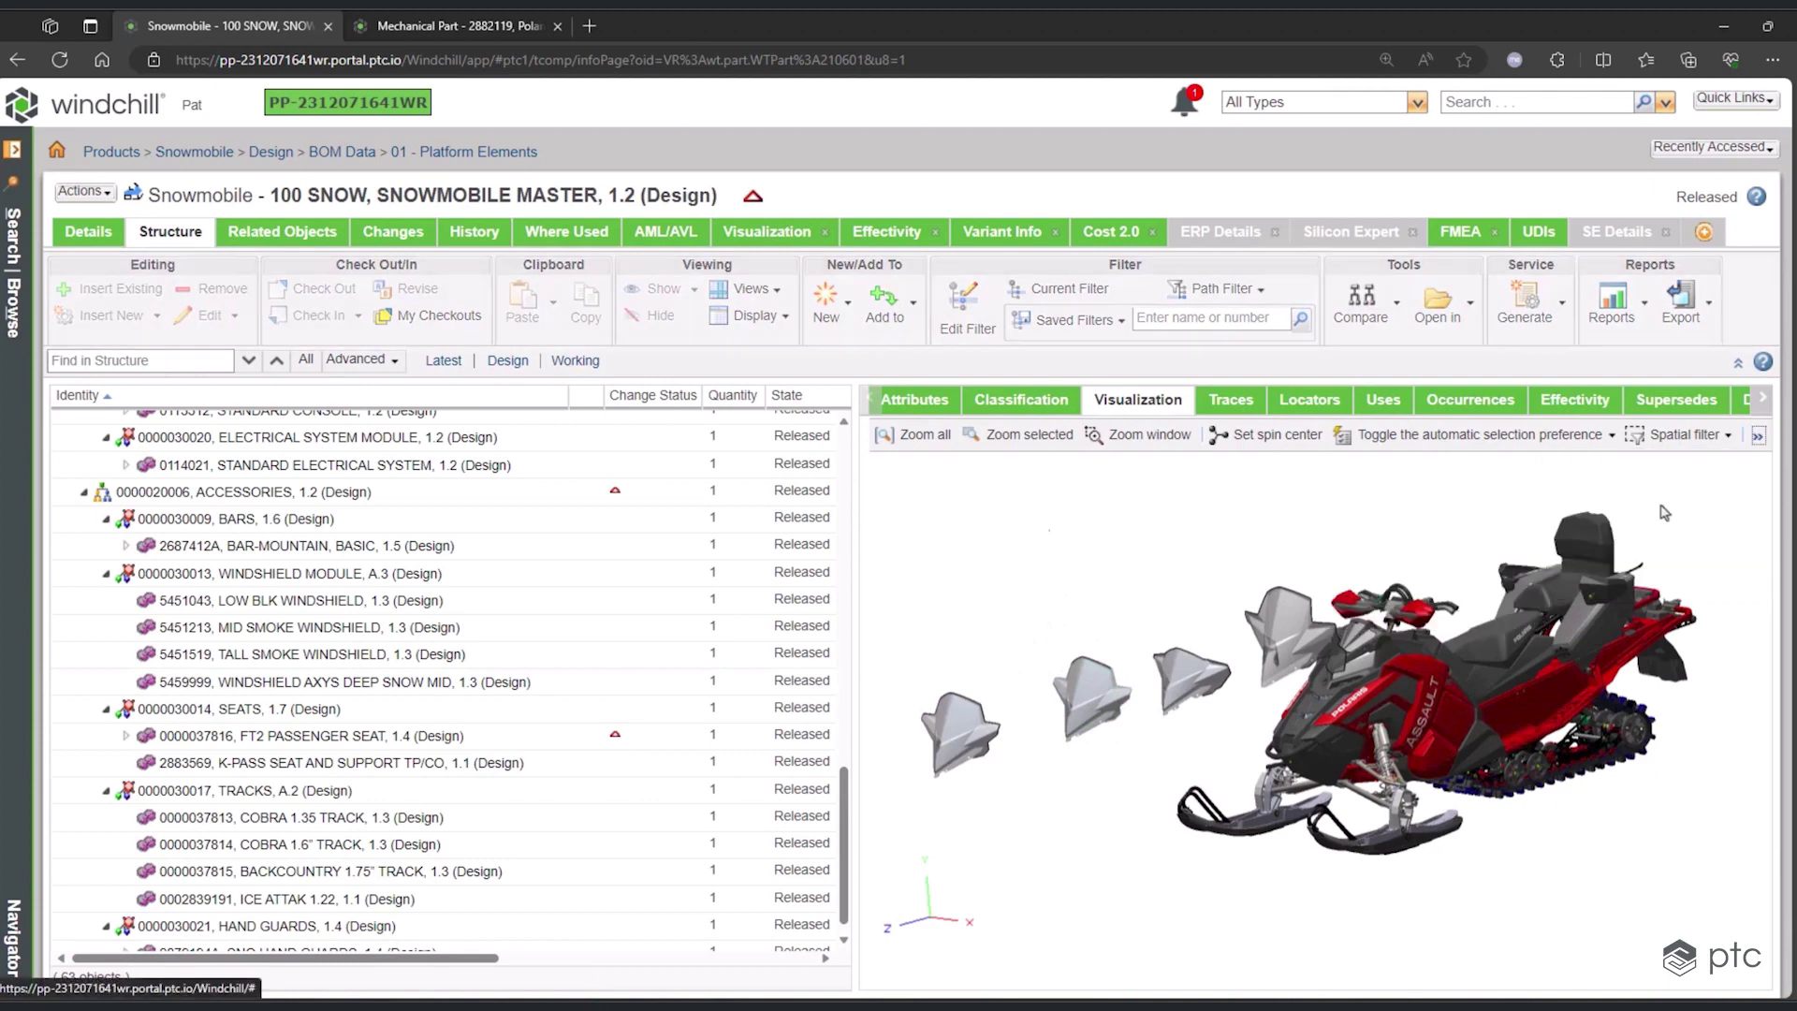
pyautogui.click(1757, 437)
pyautogui.click(1665, 551)
pyautogui.scroll(3, 1724, 601)
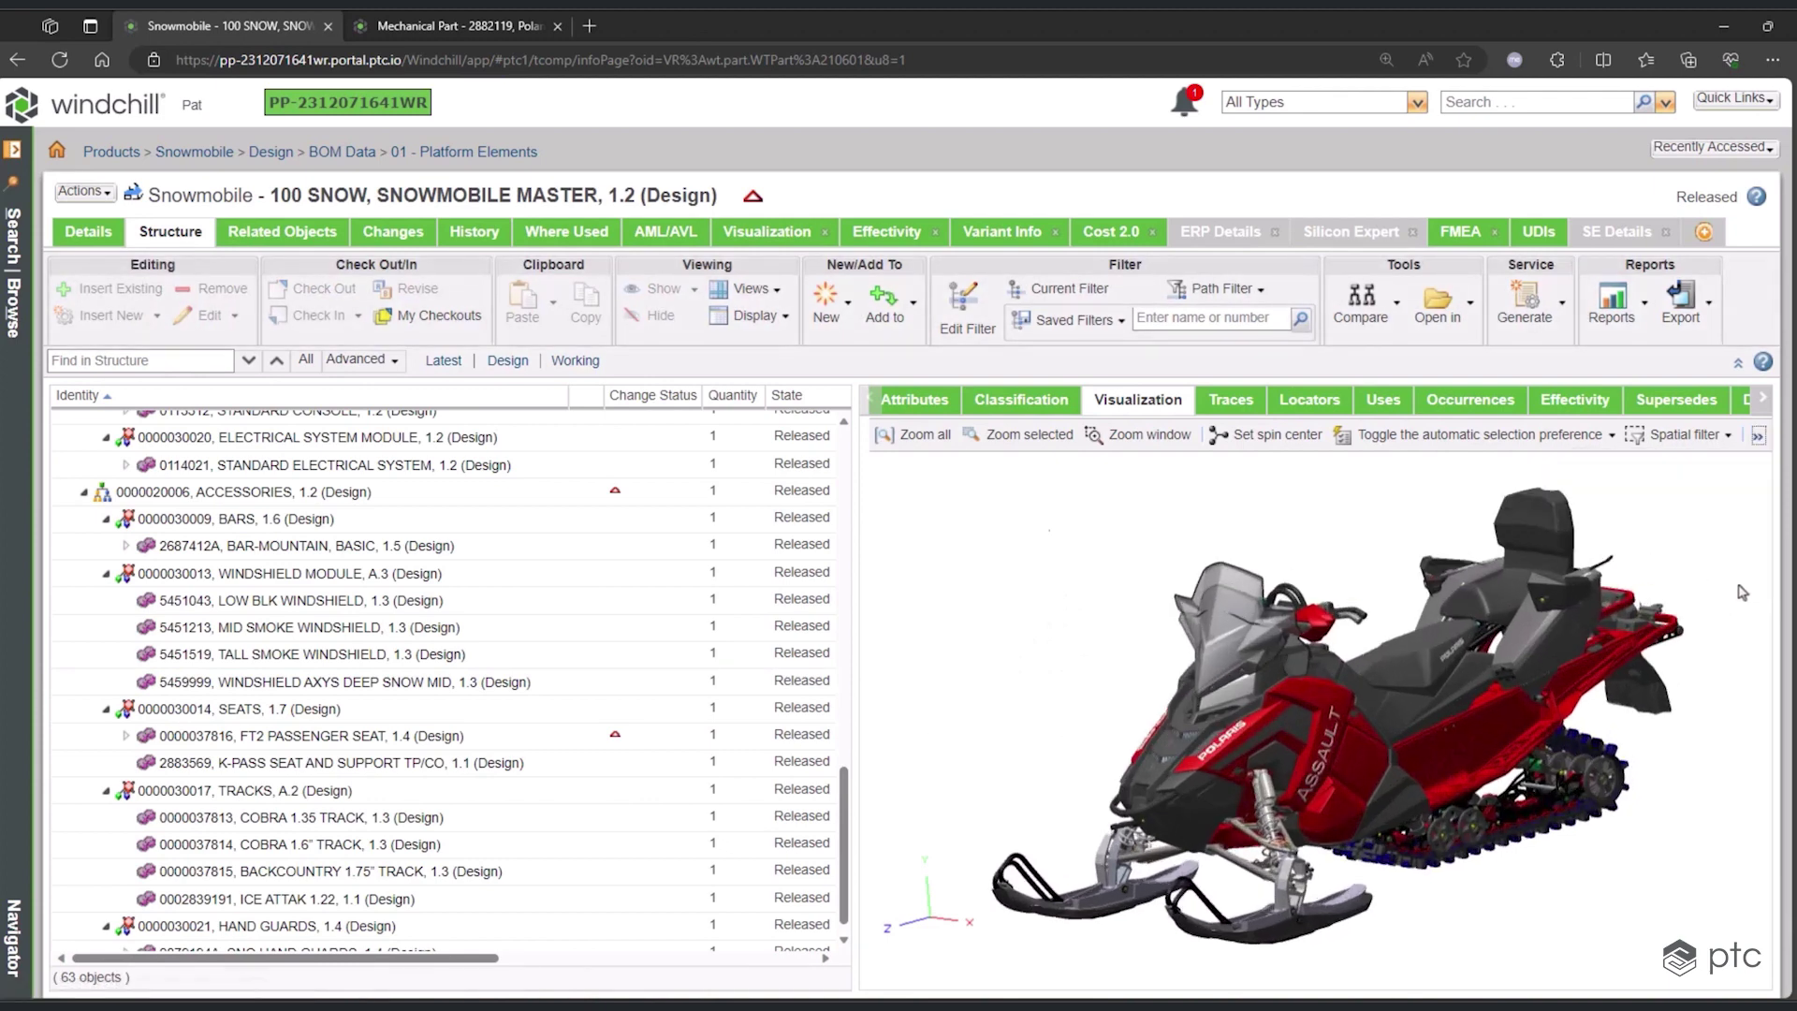
pyautogui.moveTo(844, 823); pyautogui.dragTo(836, 460)
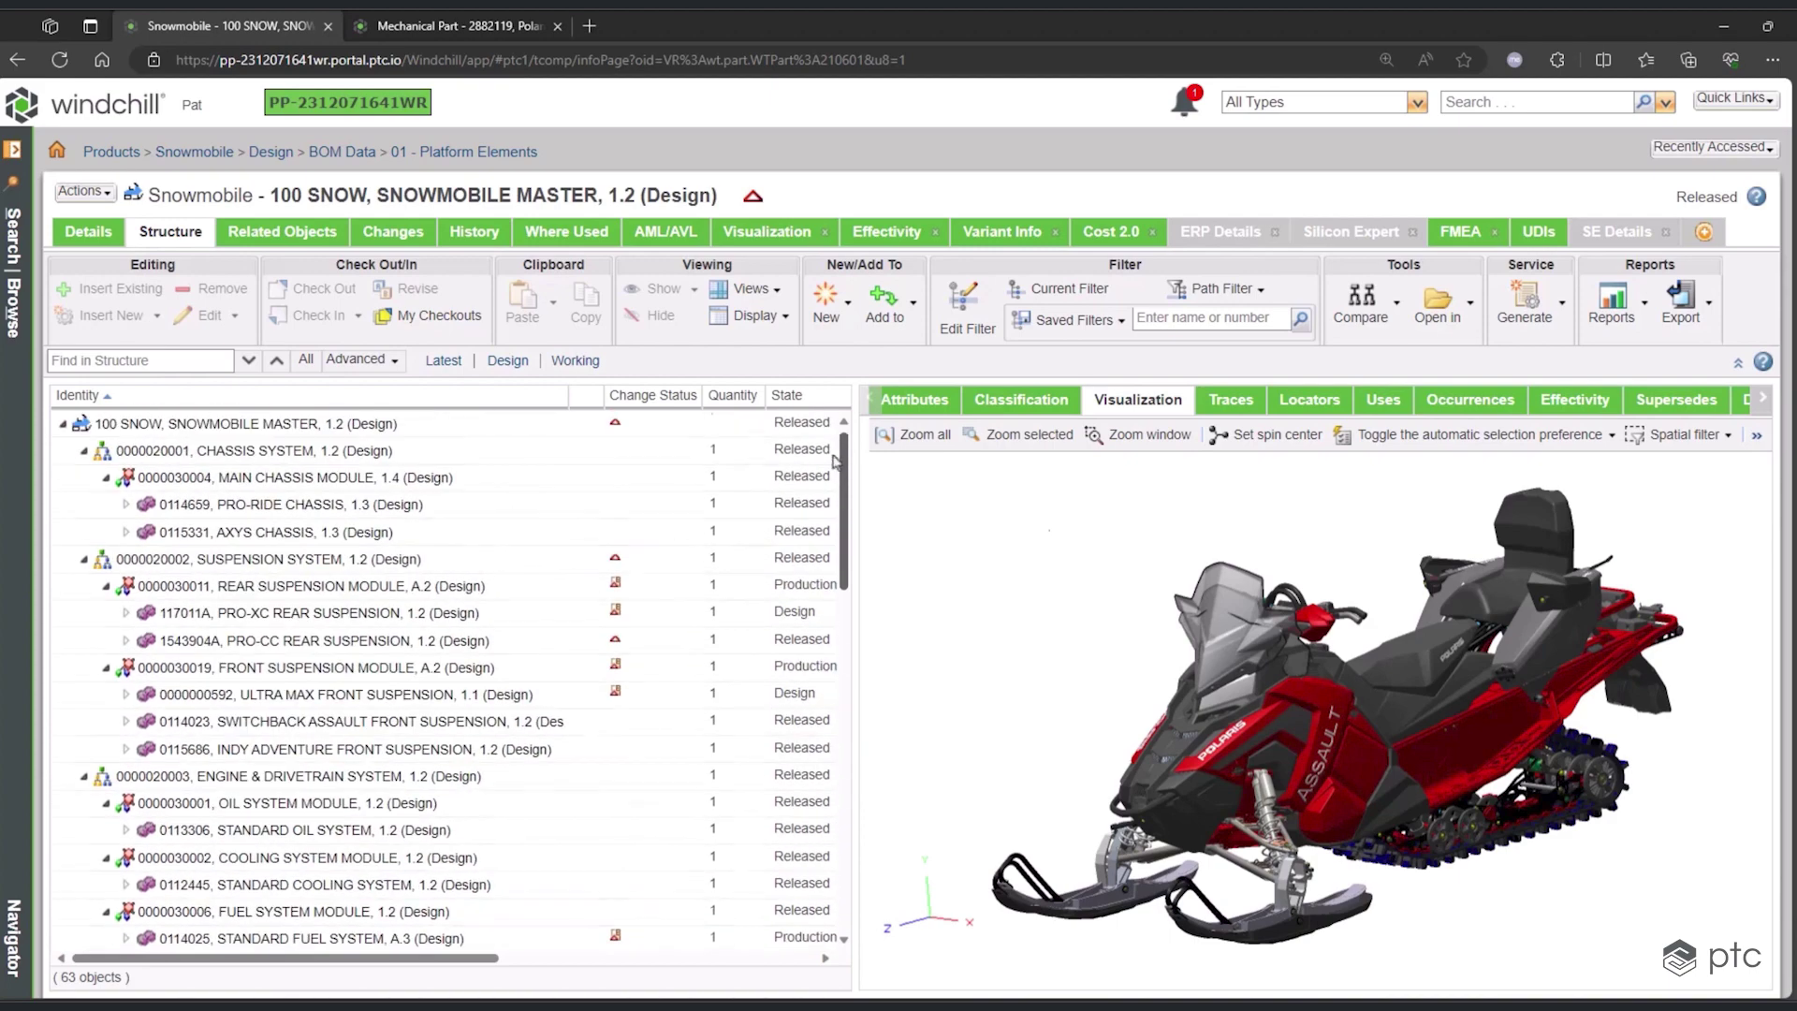
# - Apply the 600 INDY saved filter, cutting the structure from 63 to 46 objects
pyautogui.click(1080, 326)
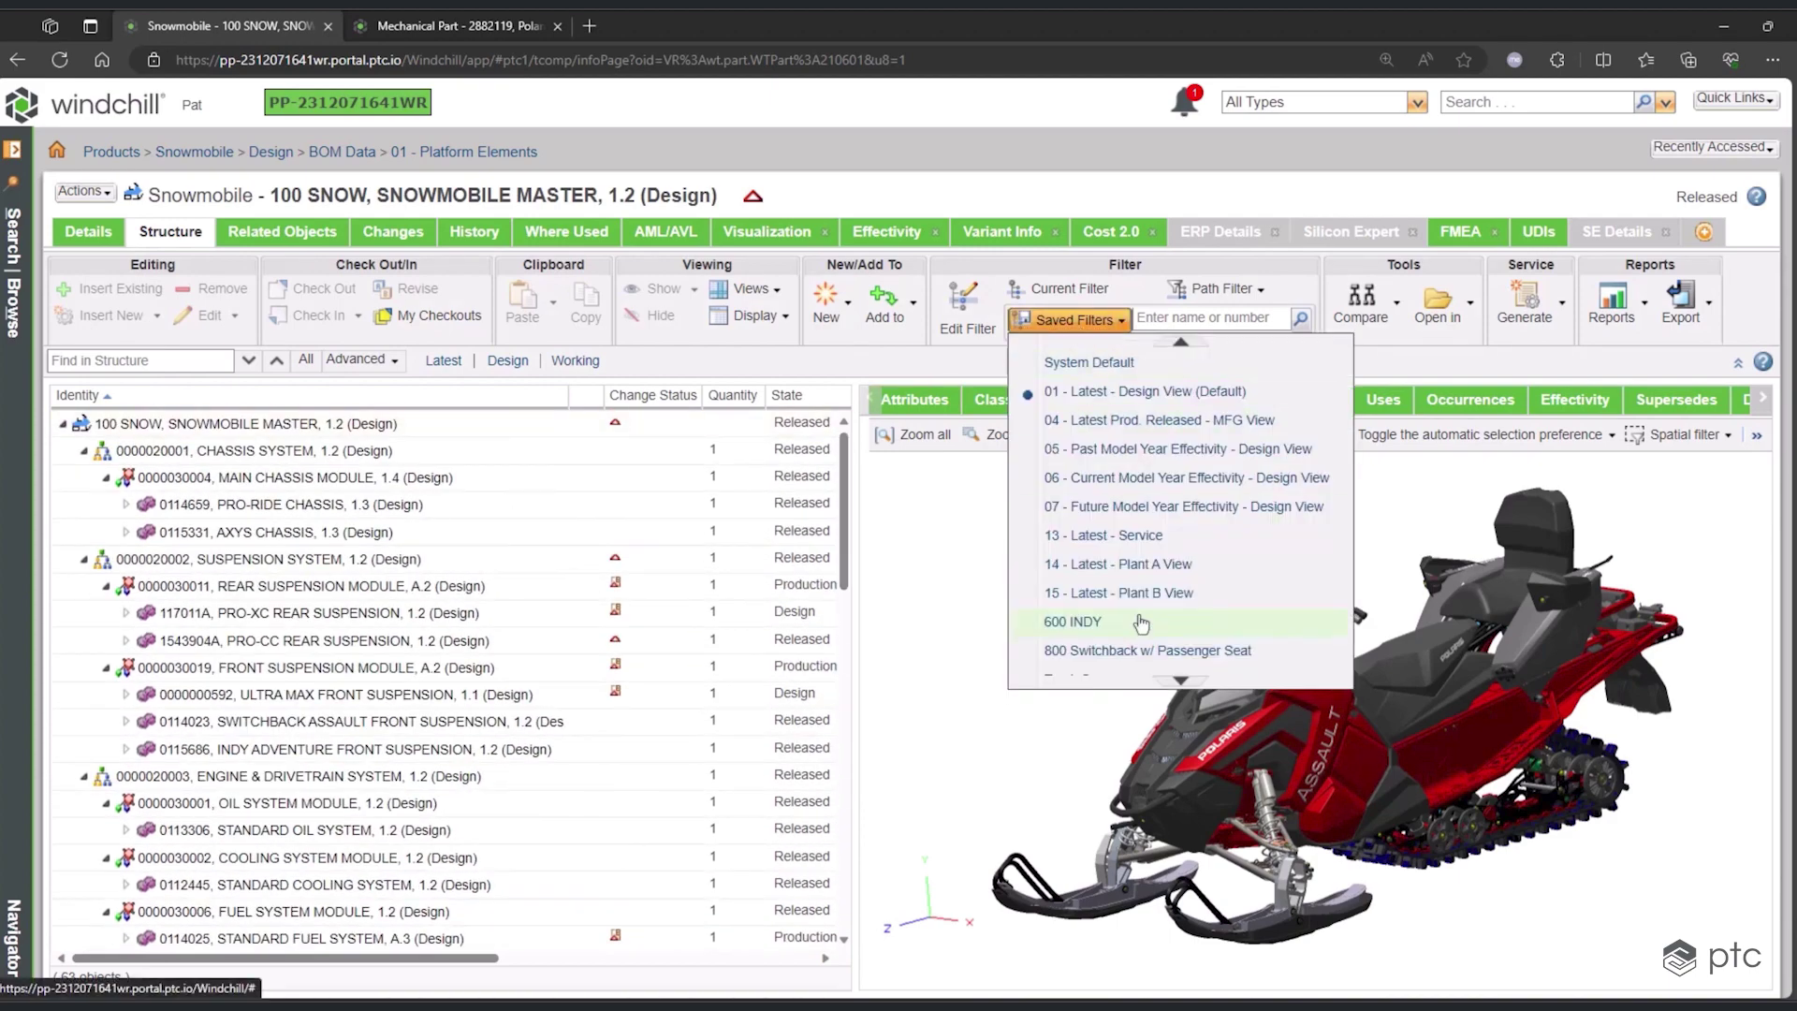
pyautogui.click(1141, 622)
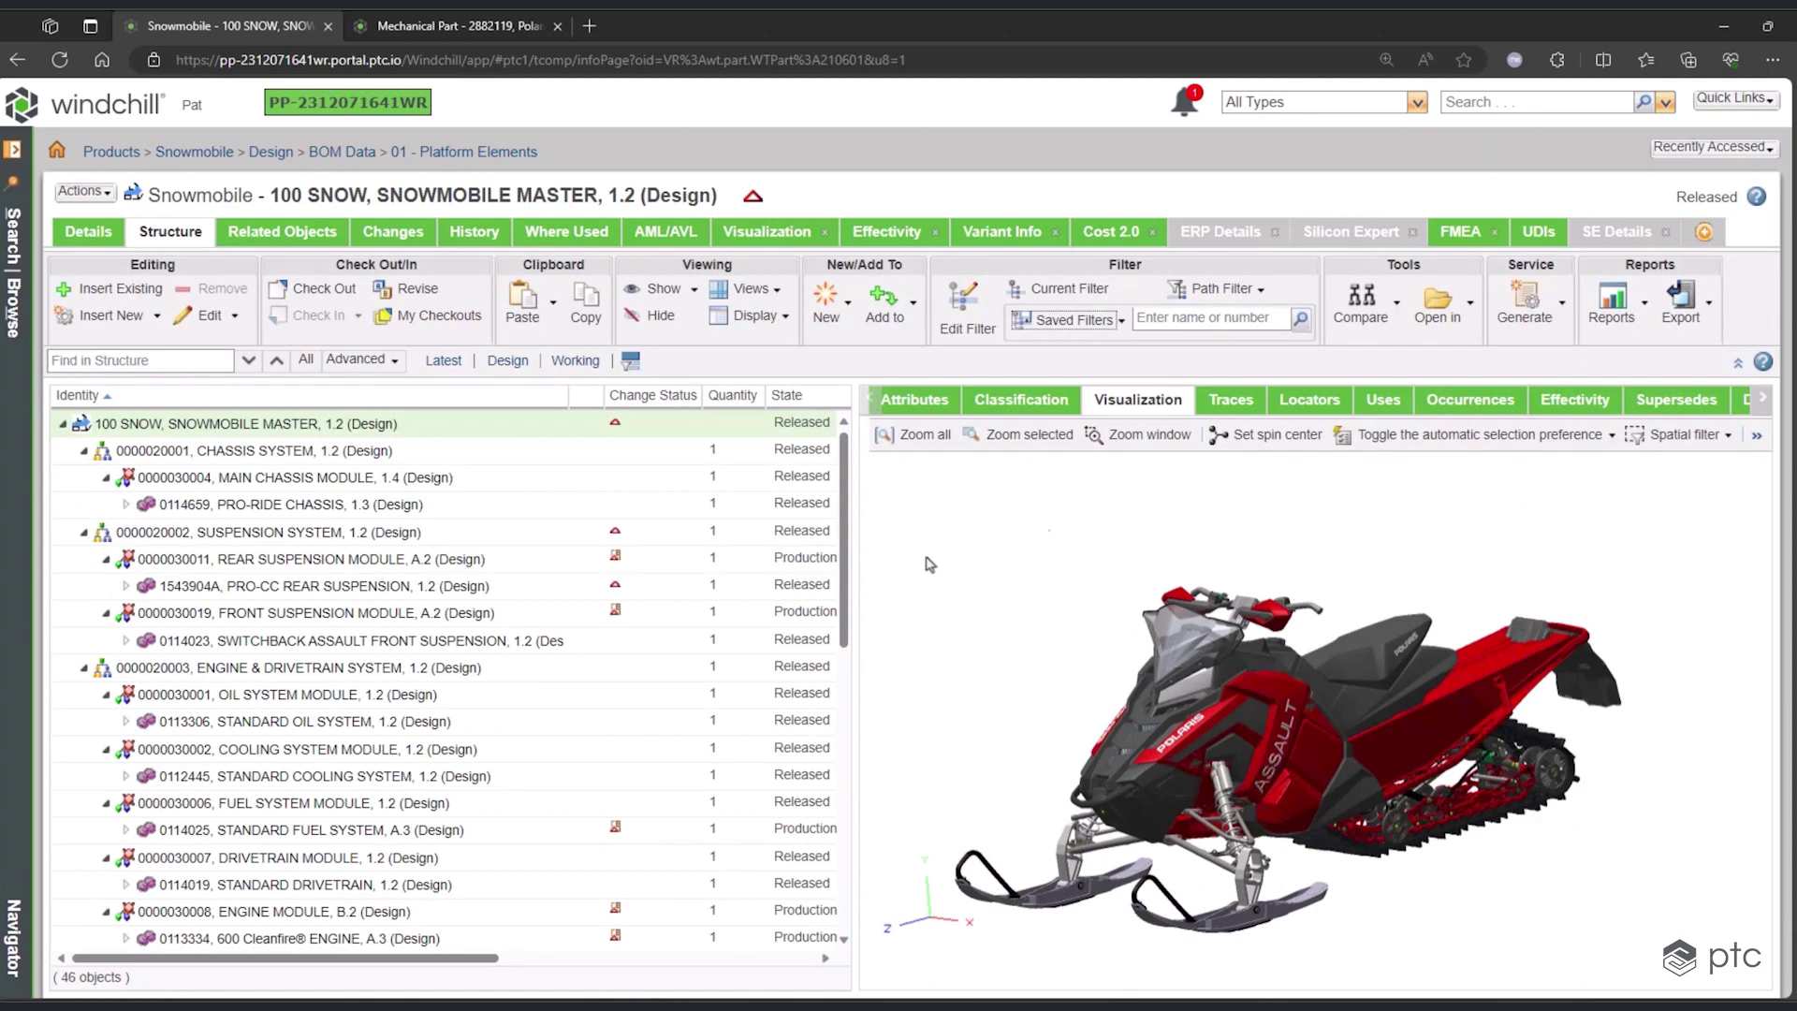
pyautogui.moveTo(845, 531); pyautogui.dragTo(823, 594)
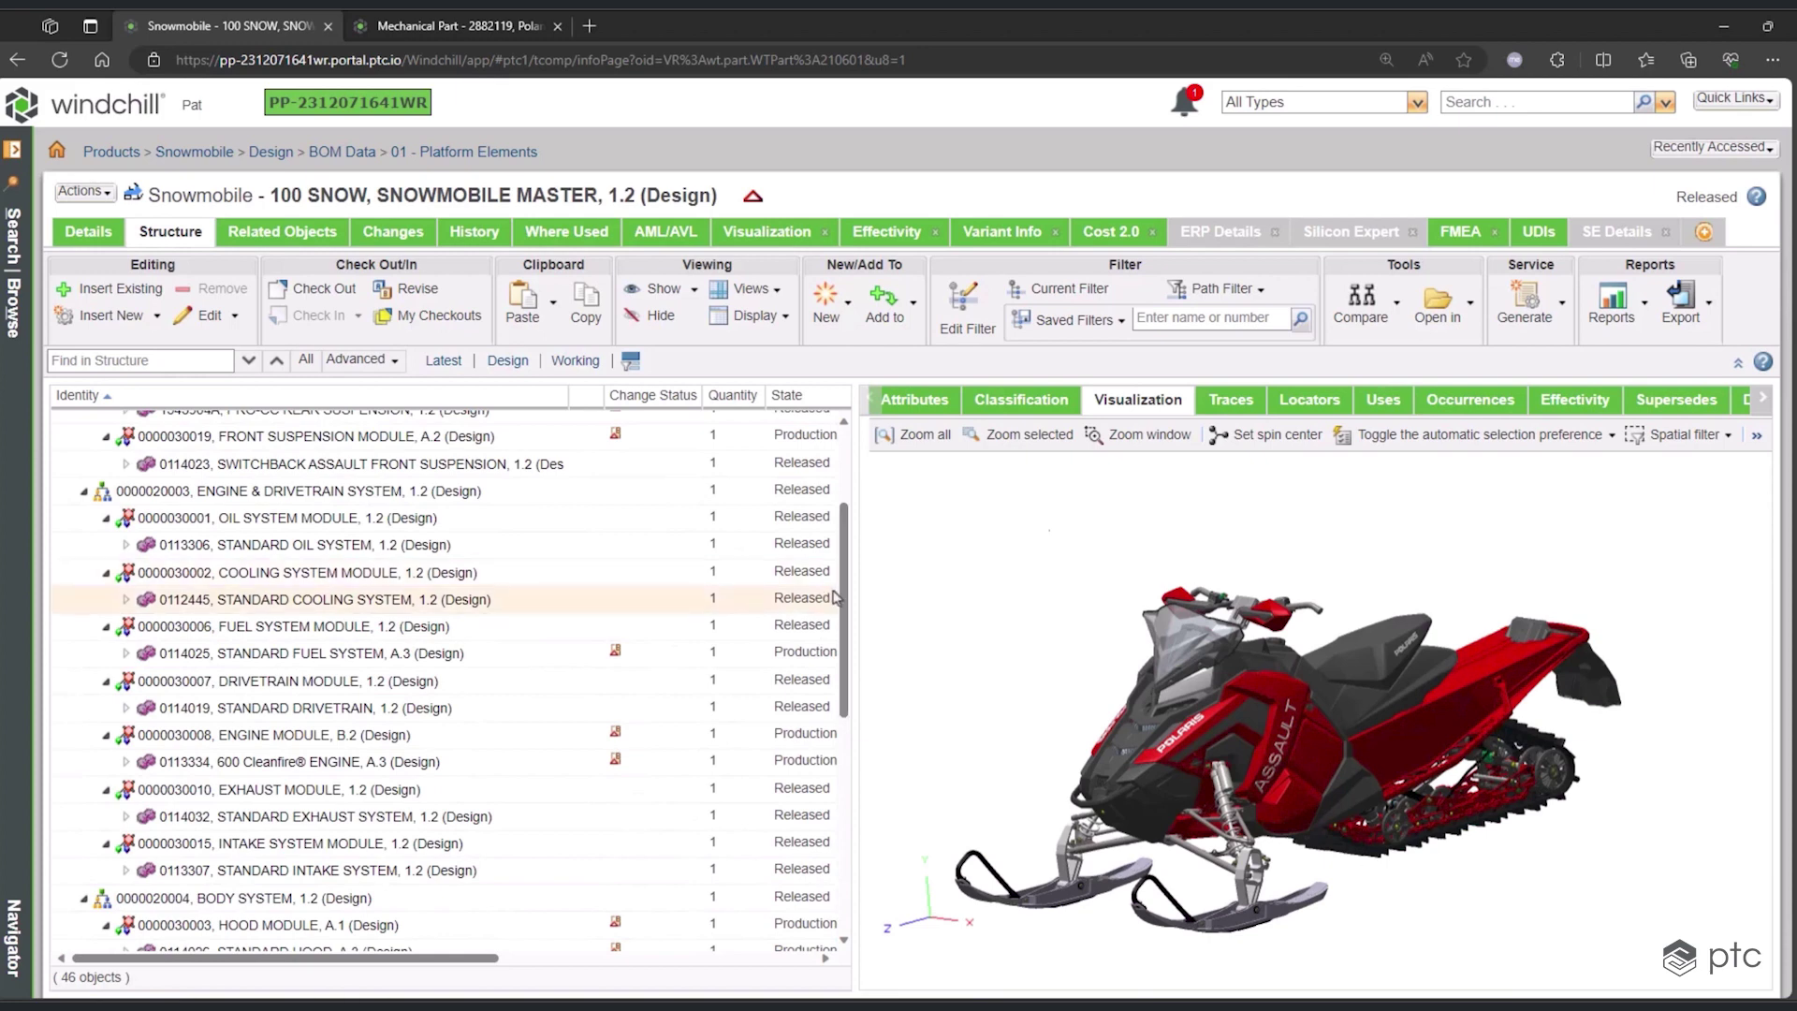
# - Expand 0114026 STANDARD HOOD and select the 2882119 Polaris MessageCenter Gauge row
pyautogui.scroll(-3, 848, 610)
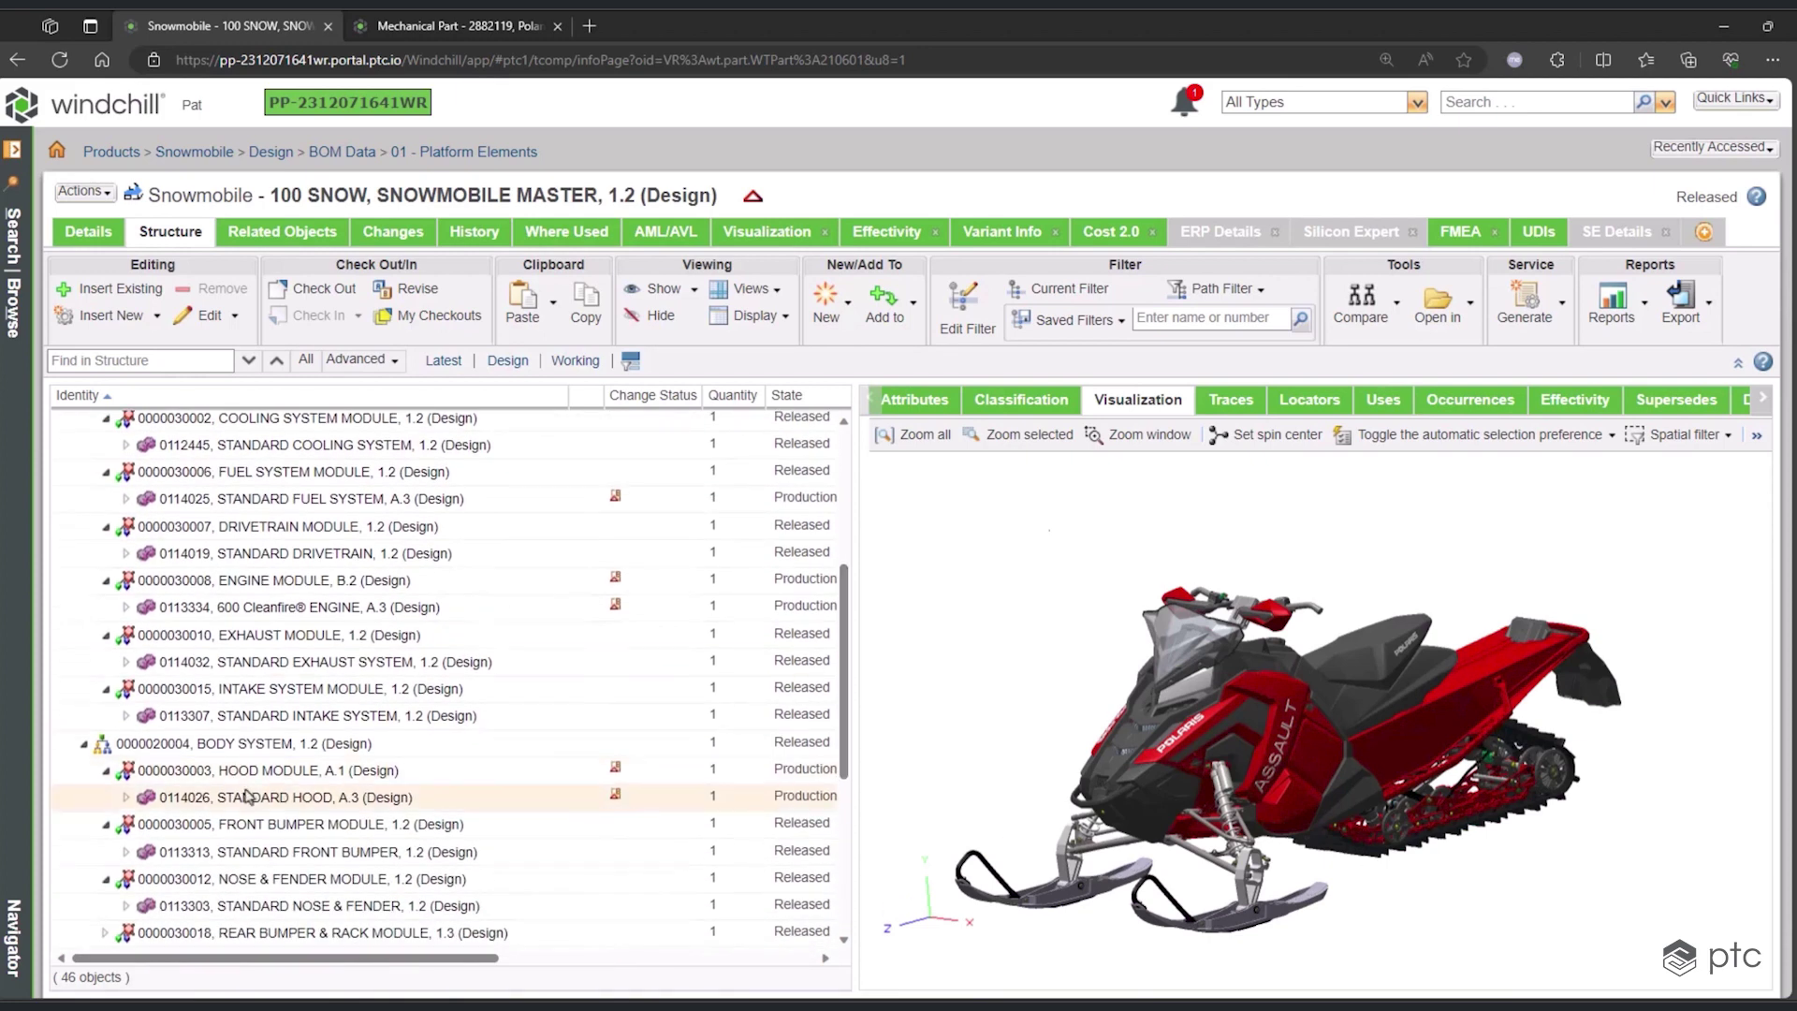
pyautogui.click(127, 798)
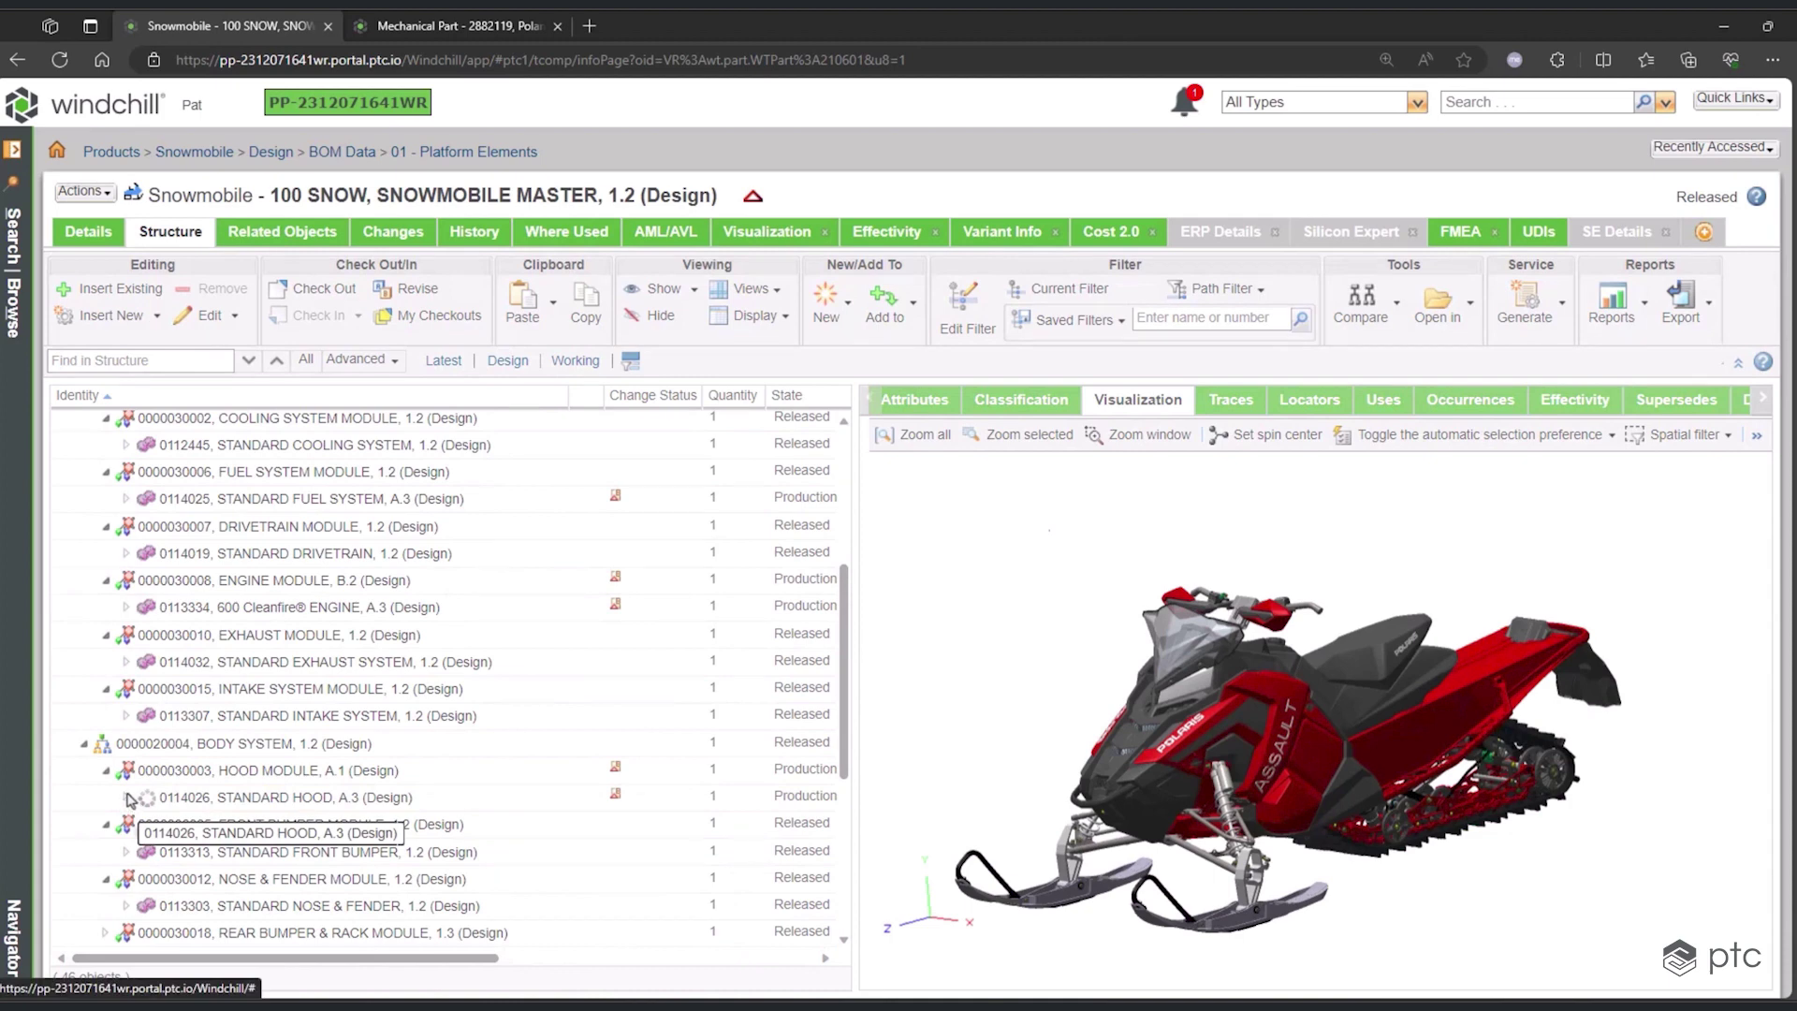
pyautogui.scroll(-6, 128, 800)
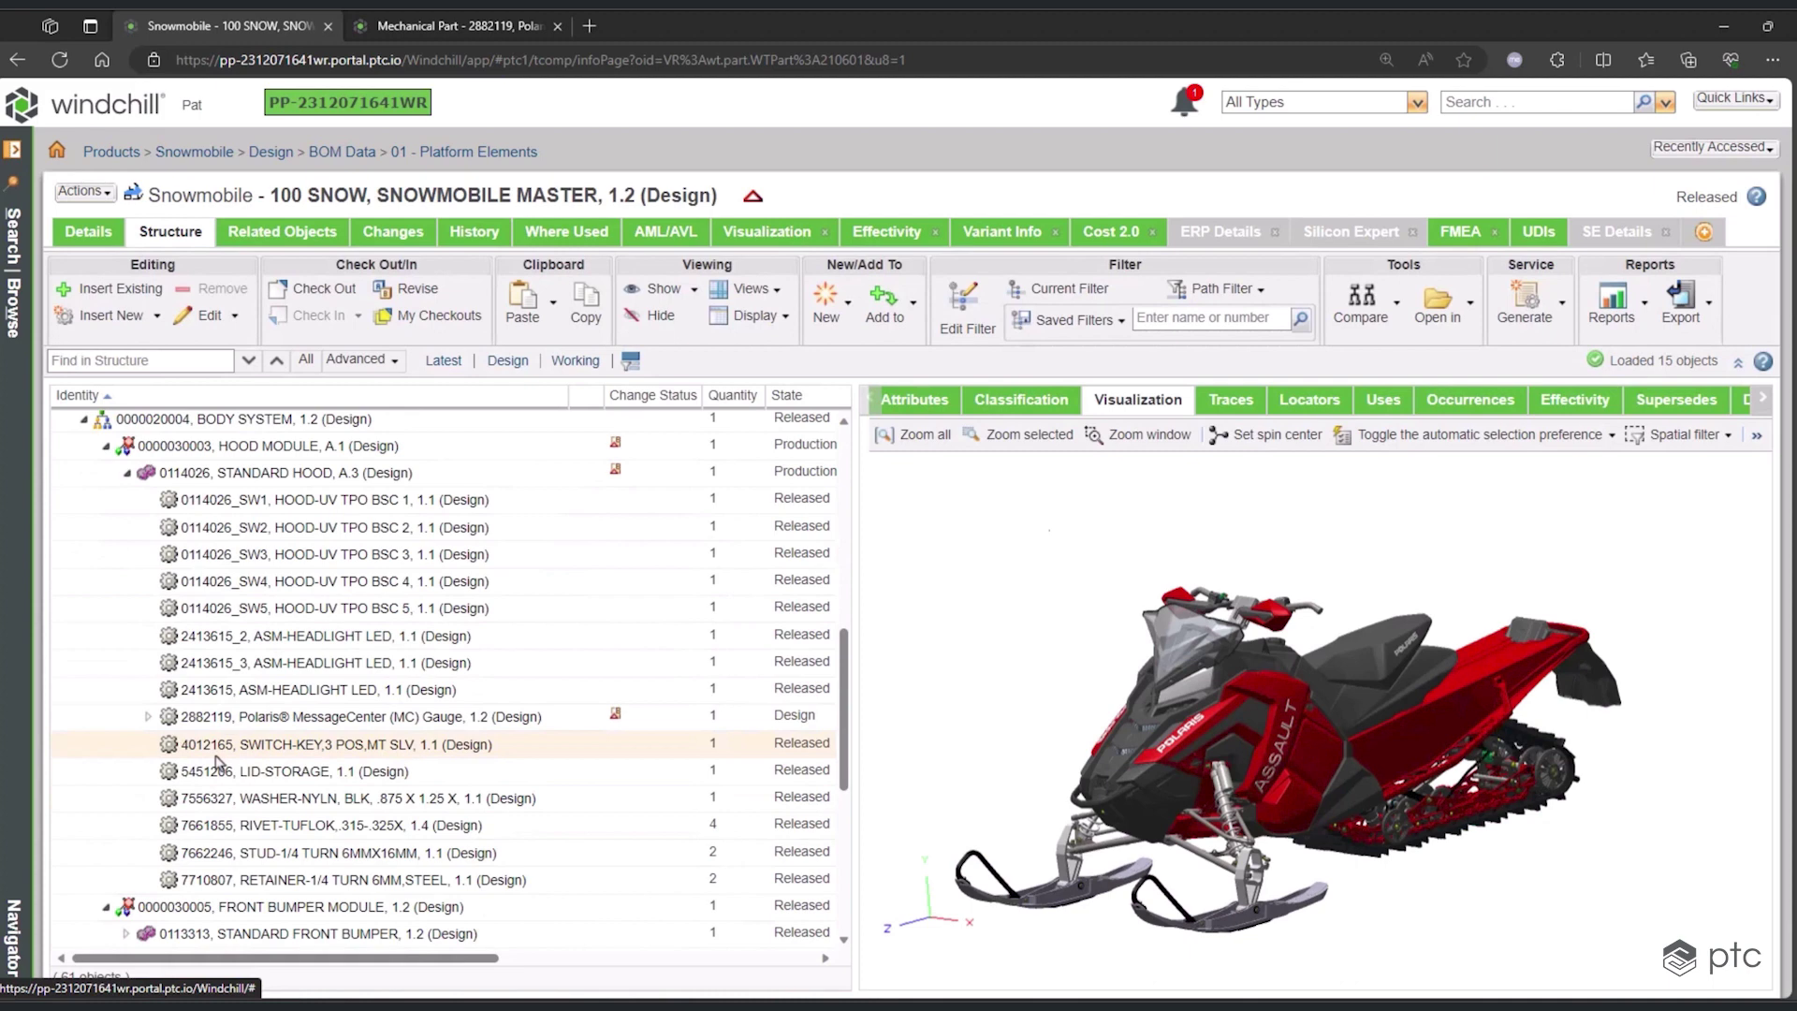
pyautogui.click(370, 719)
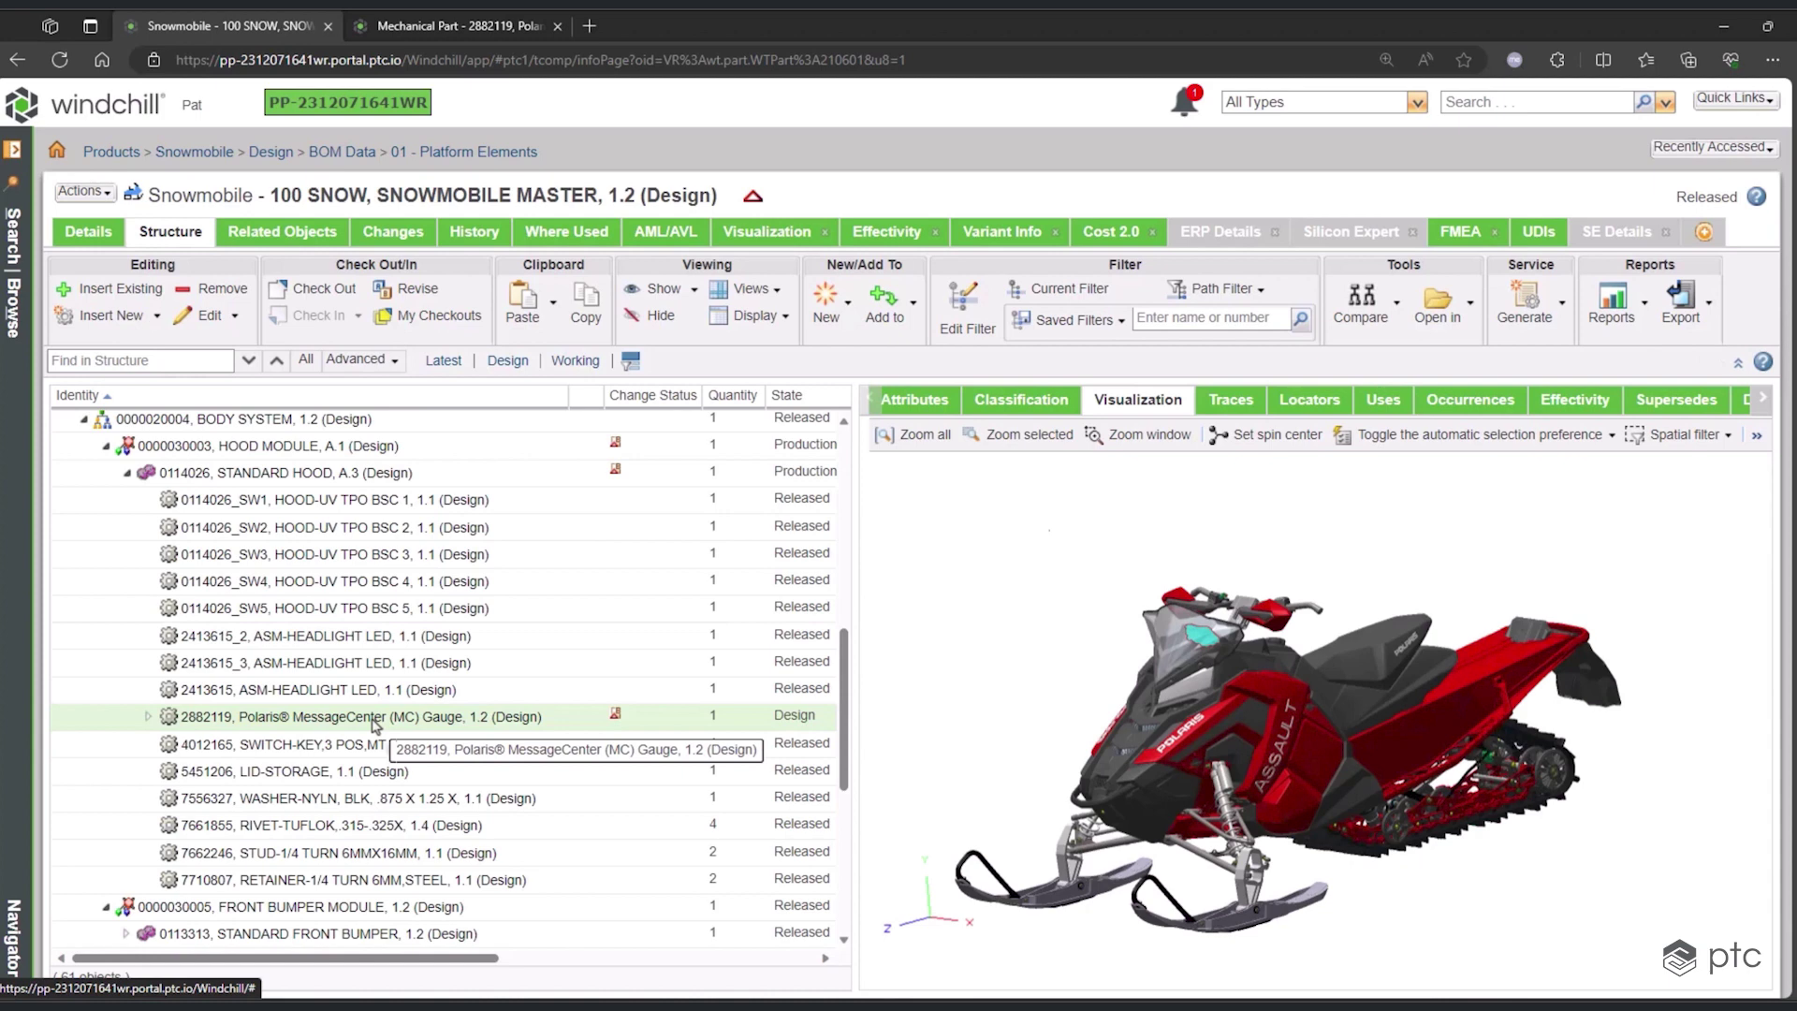
# - On the gauge part page, expand GAUGE_PCB_BOARD_ASSY_2 by 1 level and select gauge_pcb_board_assy_2.asm
pyautogui.click(463, 25)
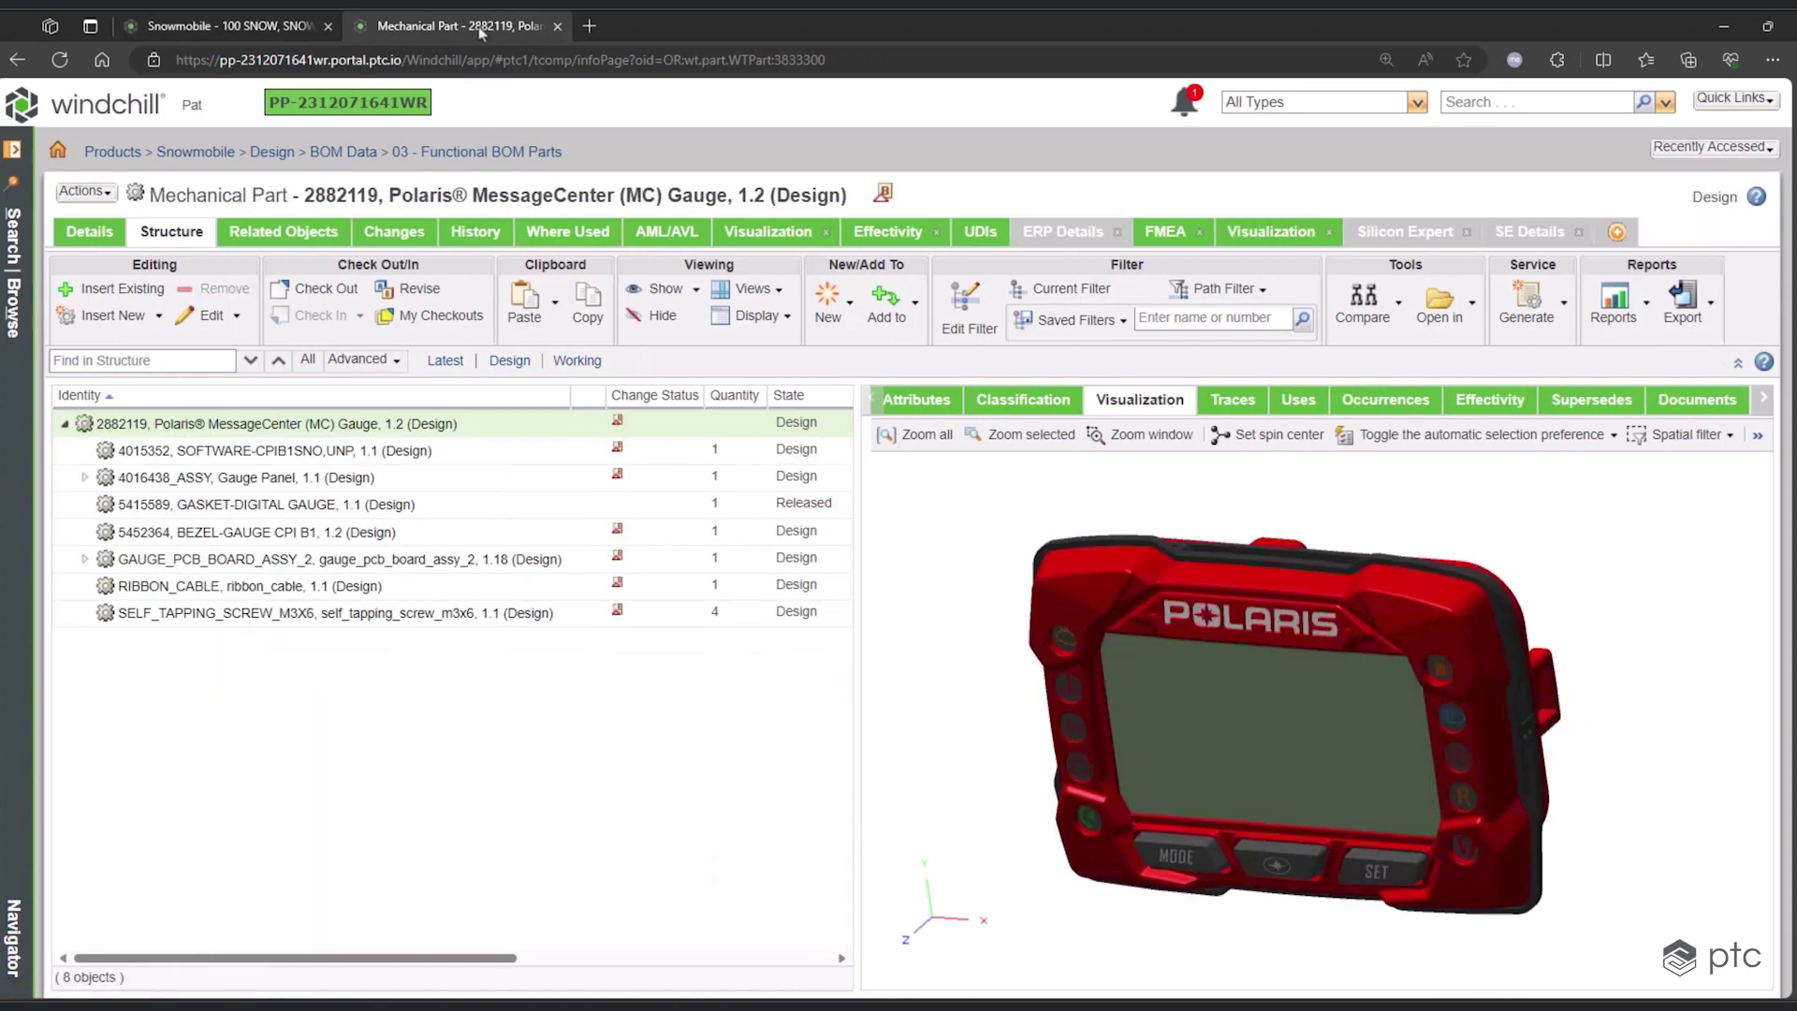
pyautogui.click(506, 567)
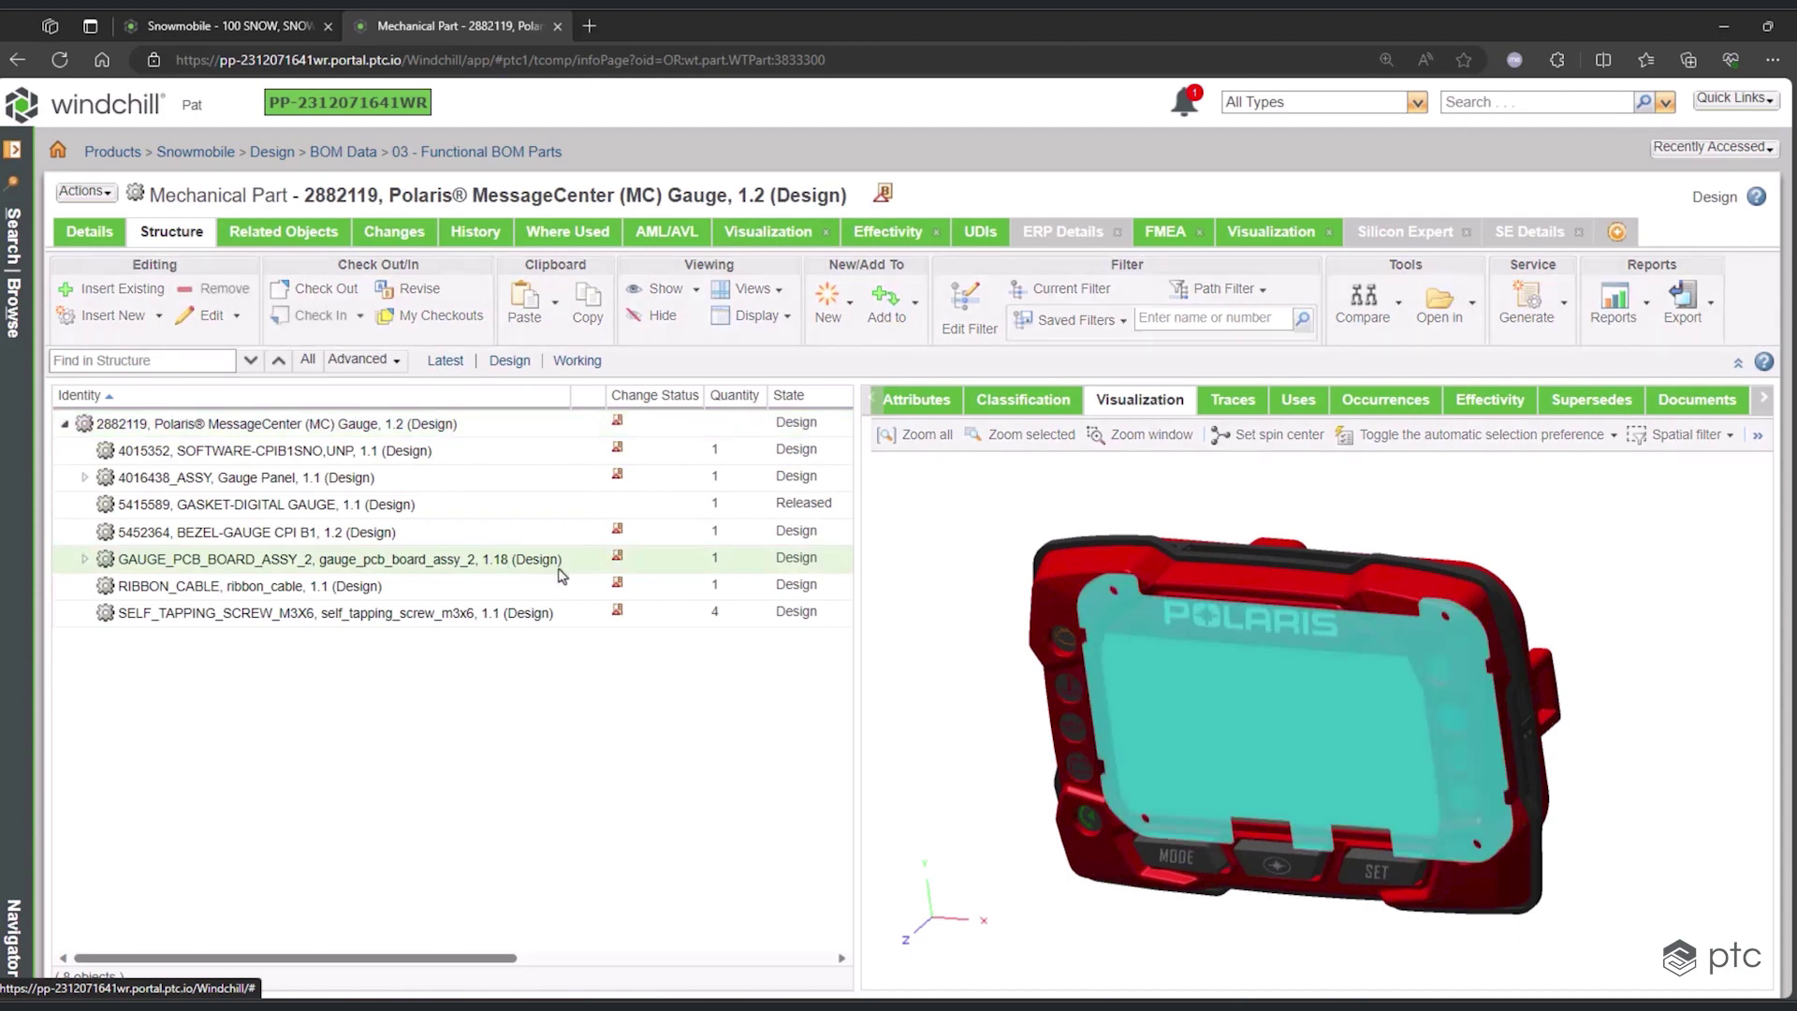
pyautogui.rightClick(583, 573)
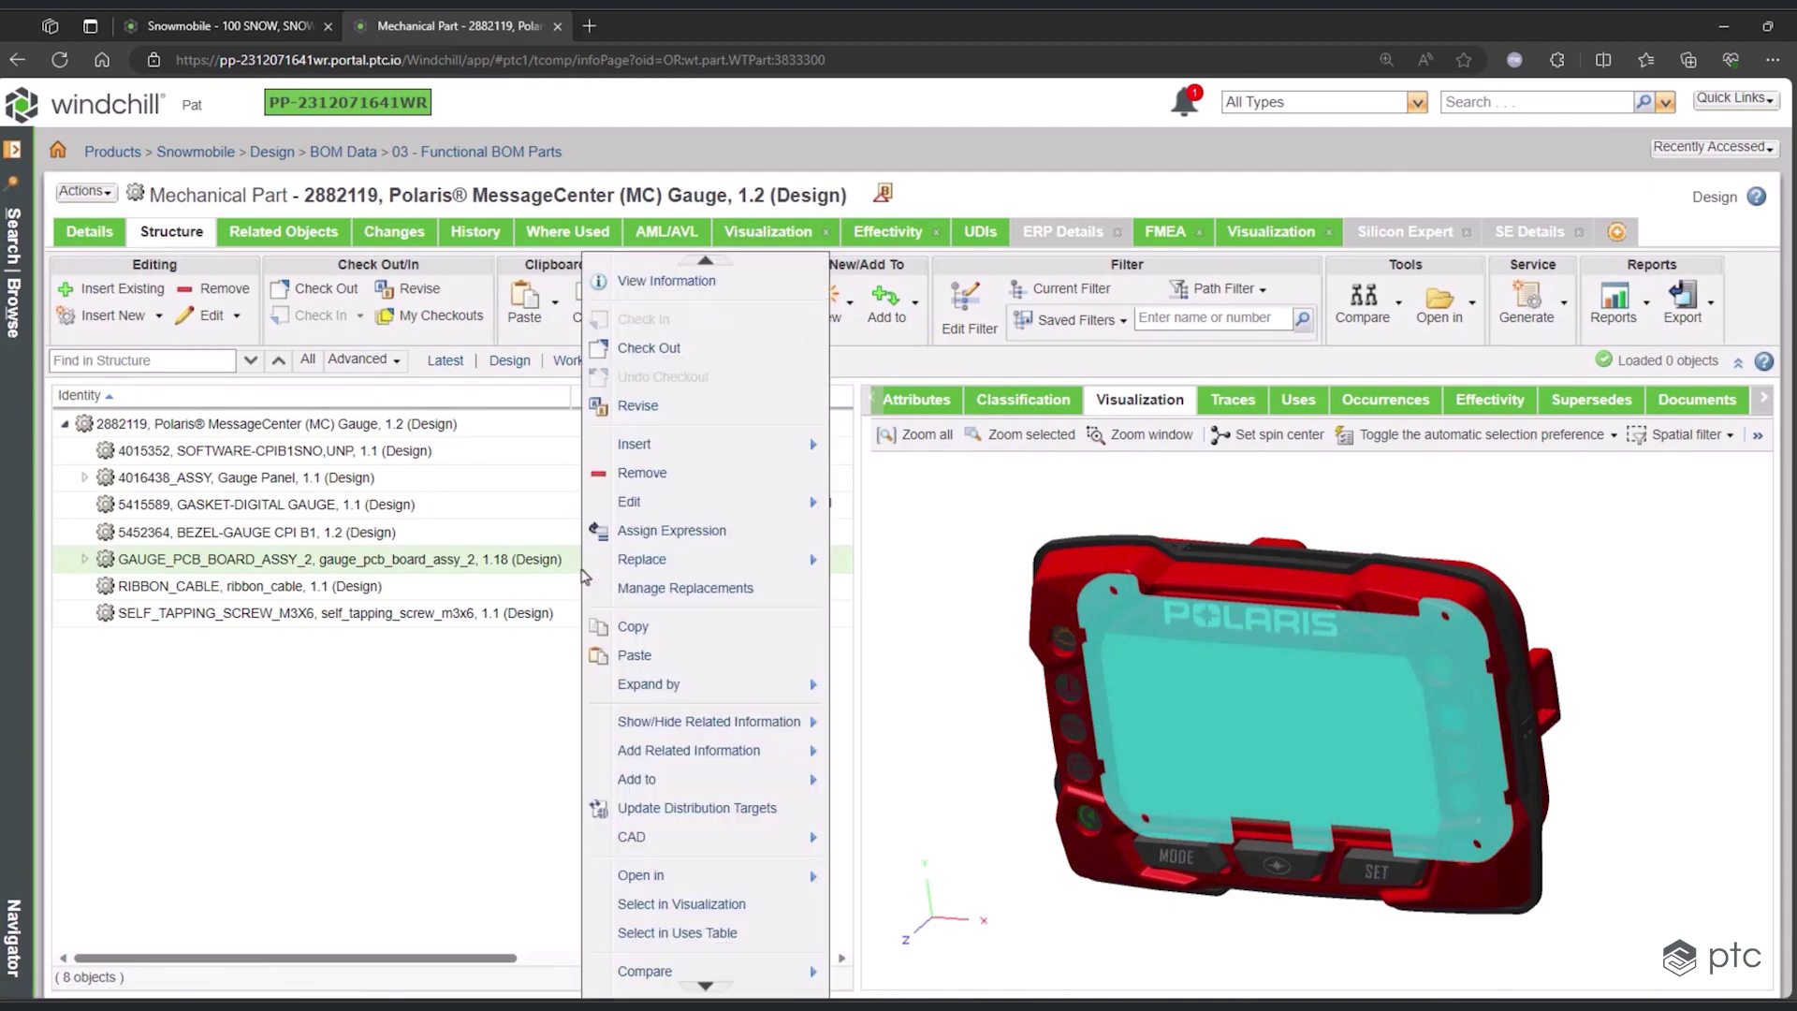
pyautogui.moveTo(674, 684)
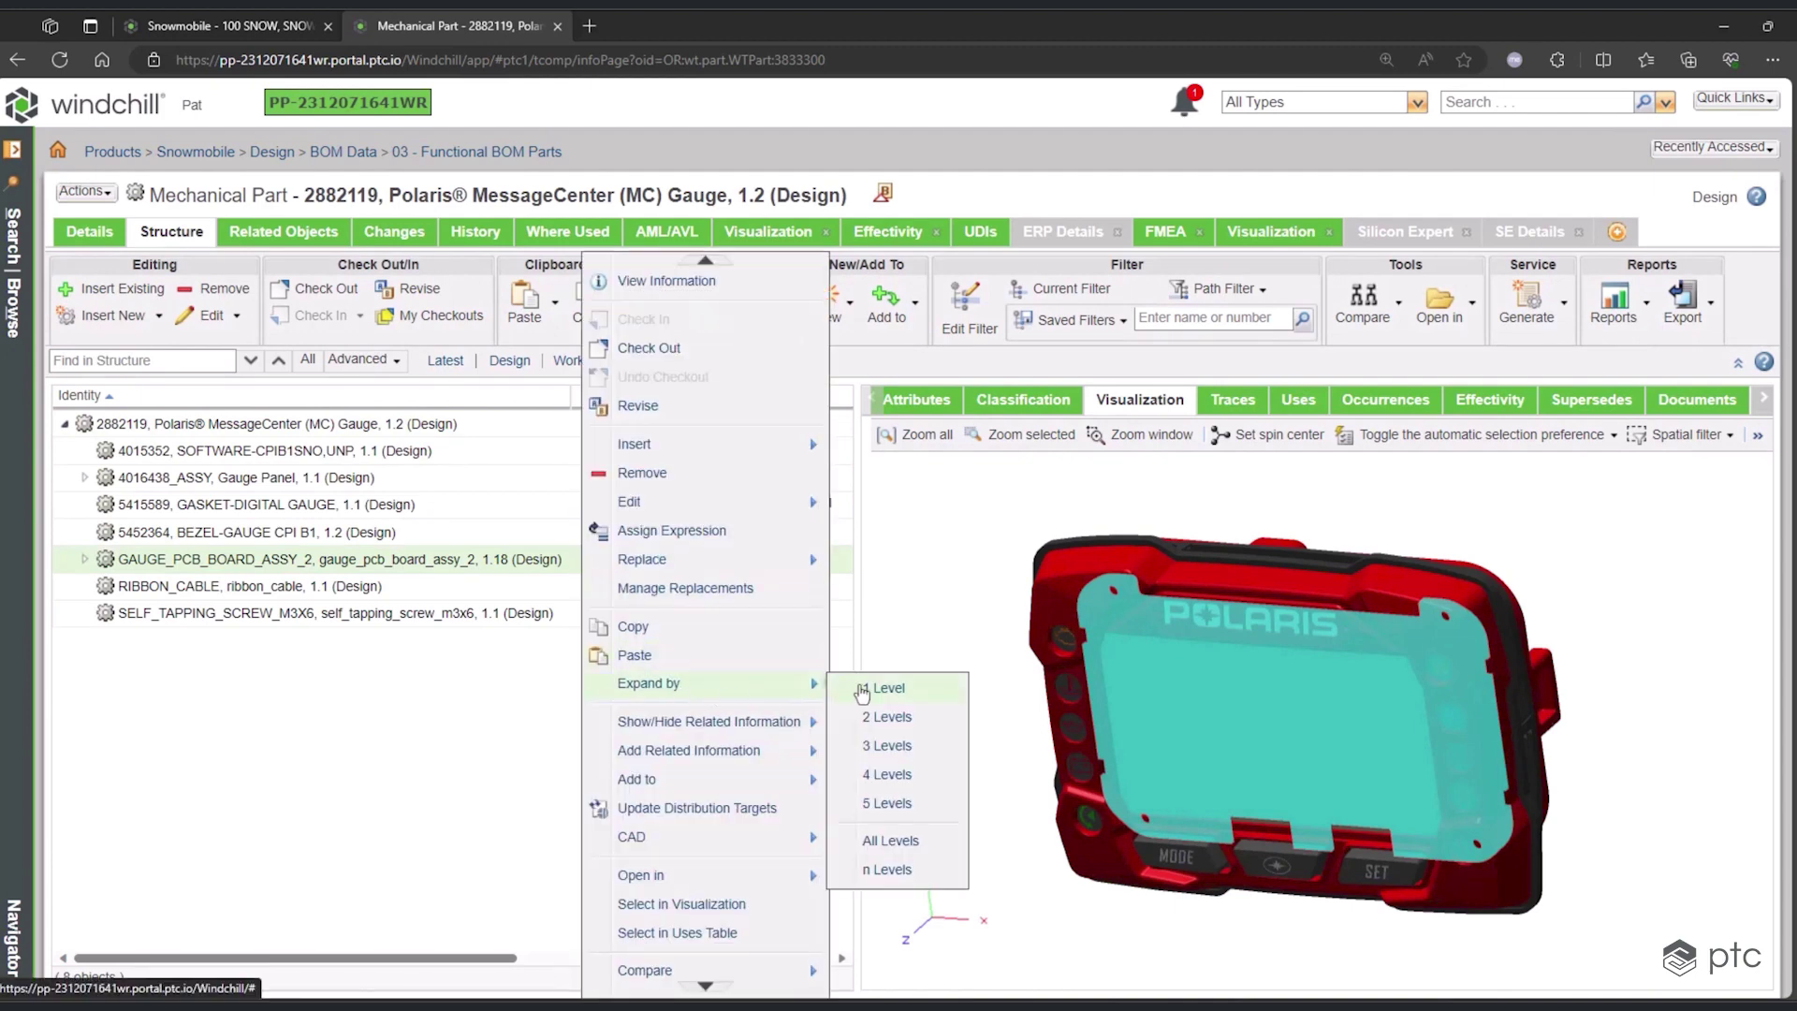
pyautogui.click(862, 689)
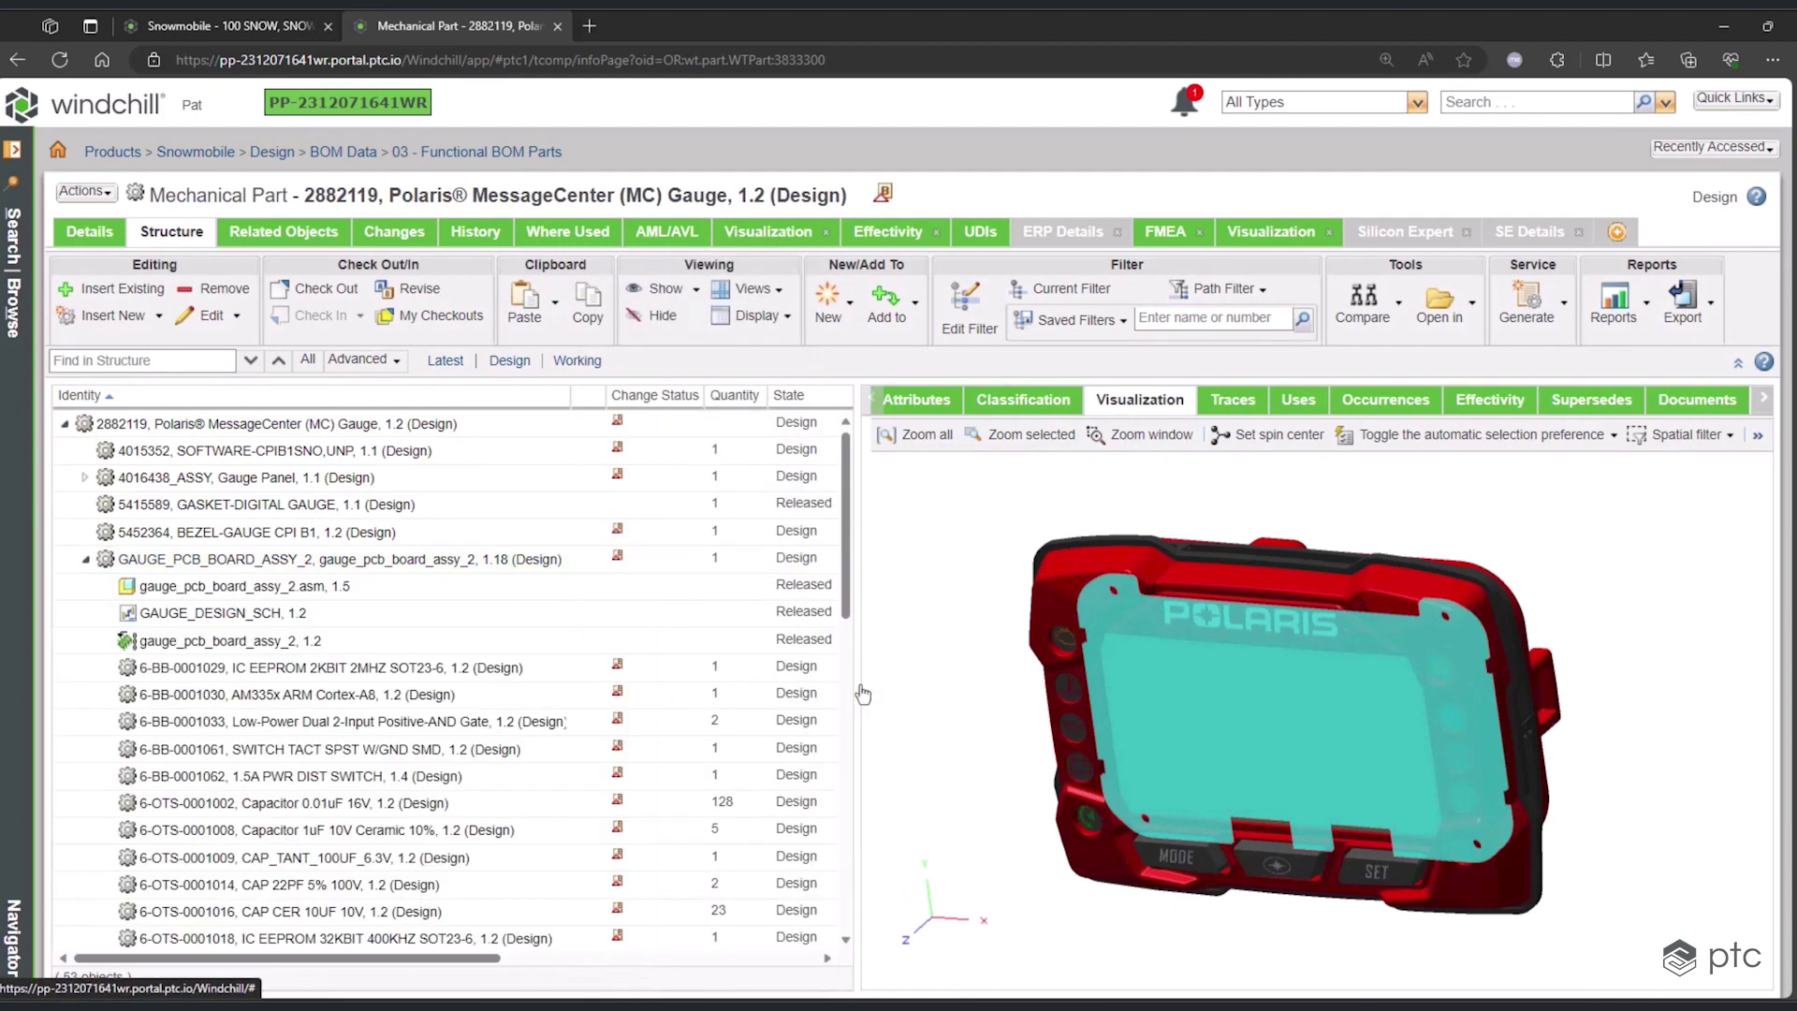
pyautogui.click(438, 590)
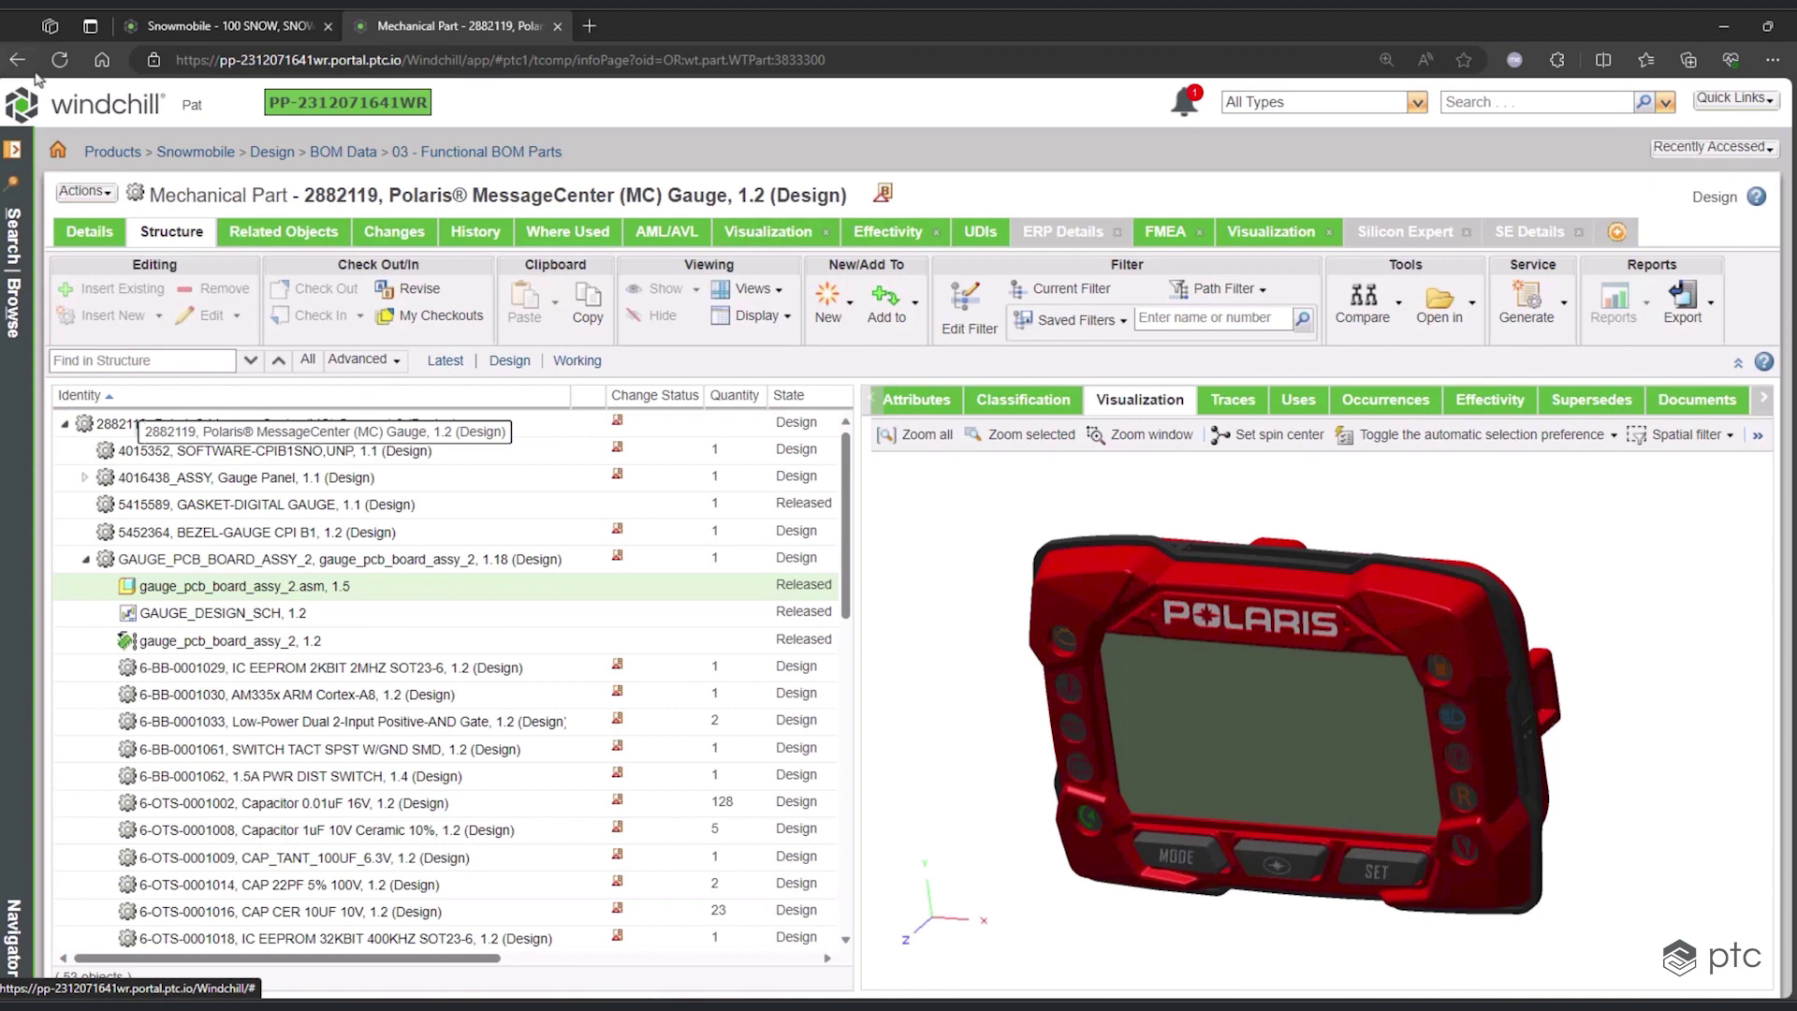
# - Collapse STANDARD HOOD, expand SWITCHBACK ASSAULT FRONT SUSPENSION and ASM-SKI PRO STEER BSC, and select TOE-PLASTIC, SKI
pyautogui.click(259, 20)
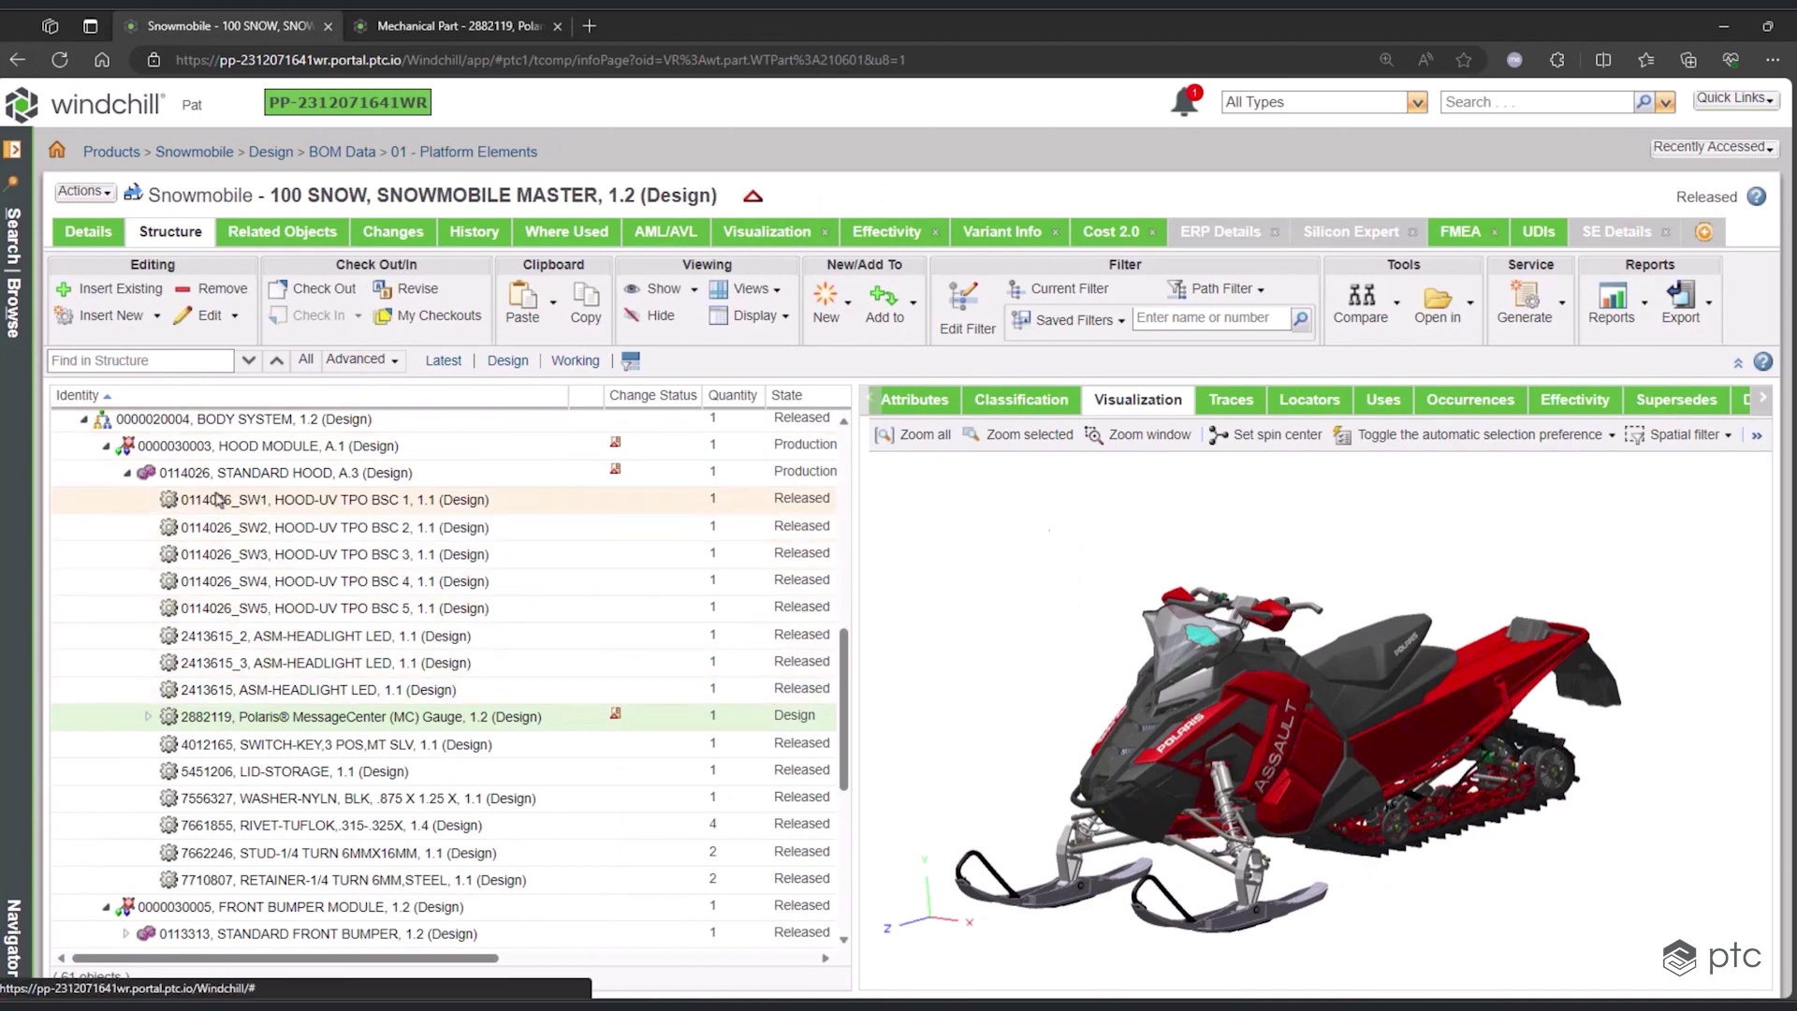
pyautogui.click(131, 477)
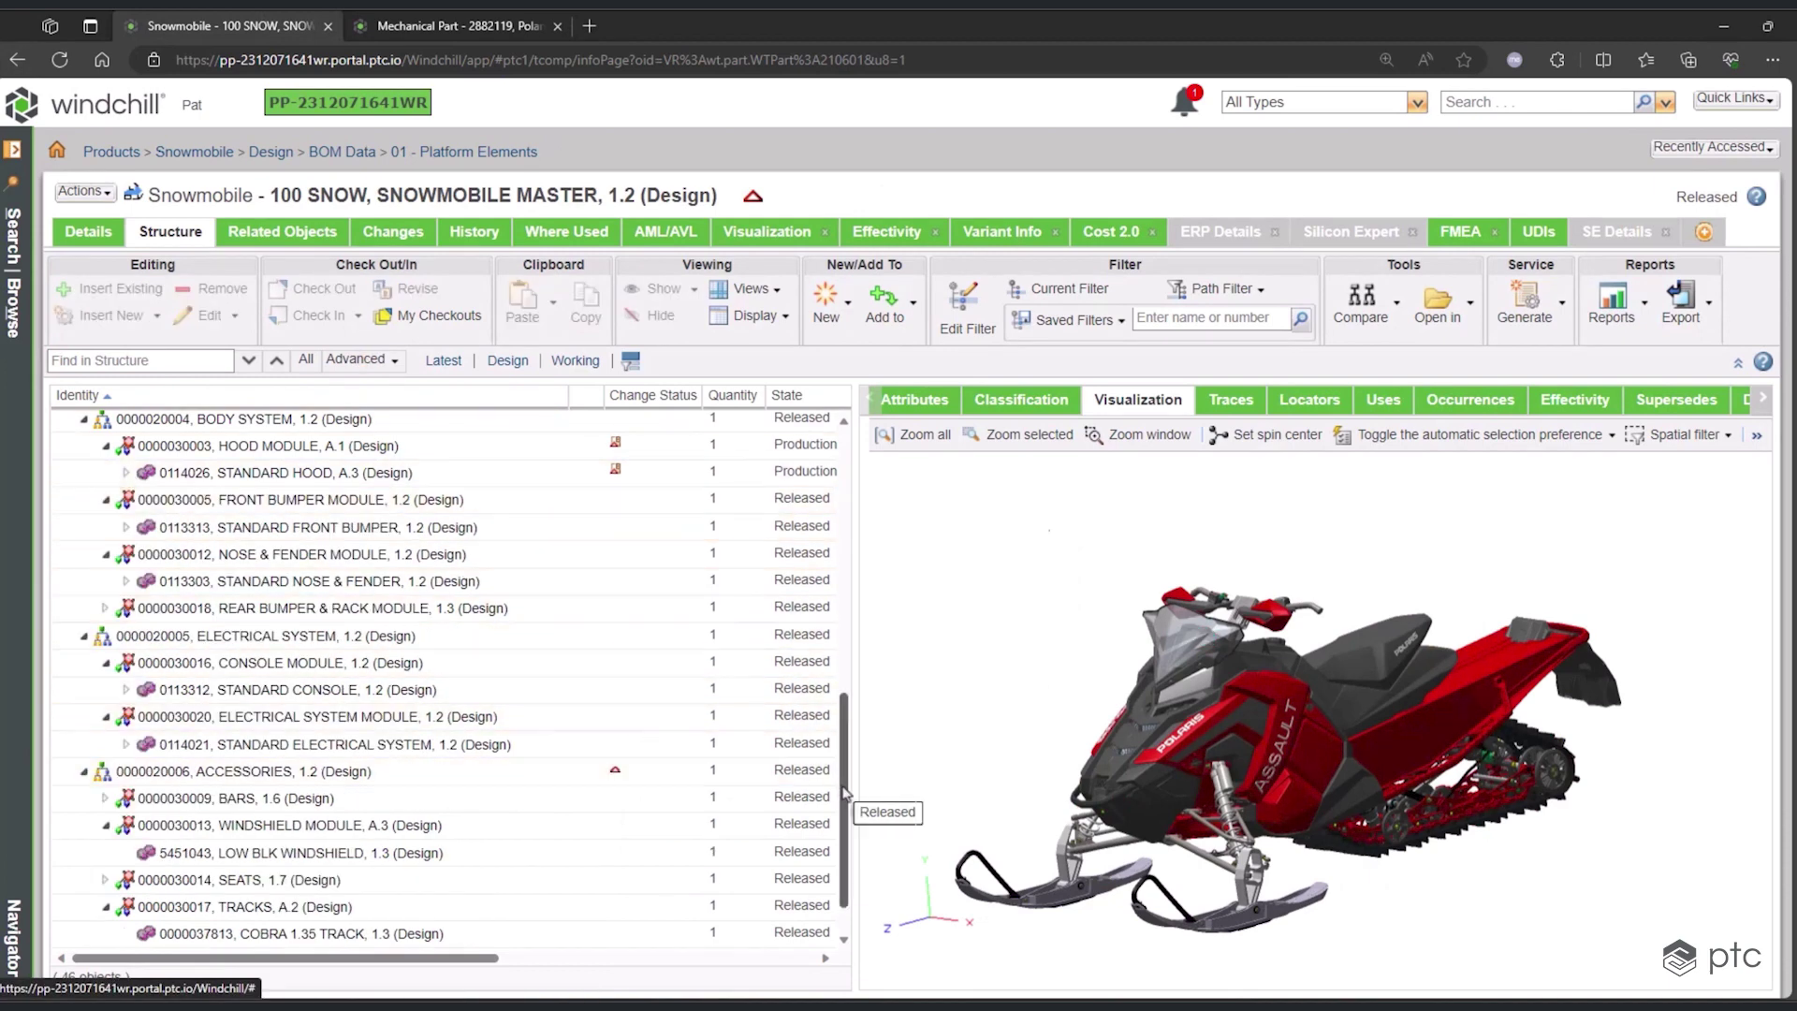
pyautogui.moveTo(845, 794); pyautogui.dragTo(827, 603)
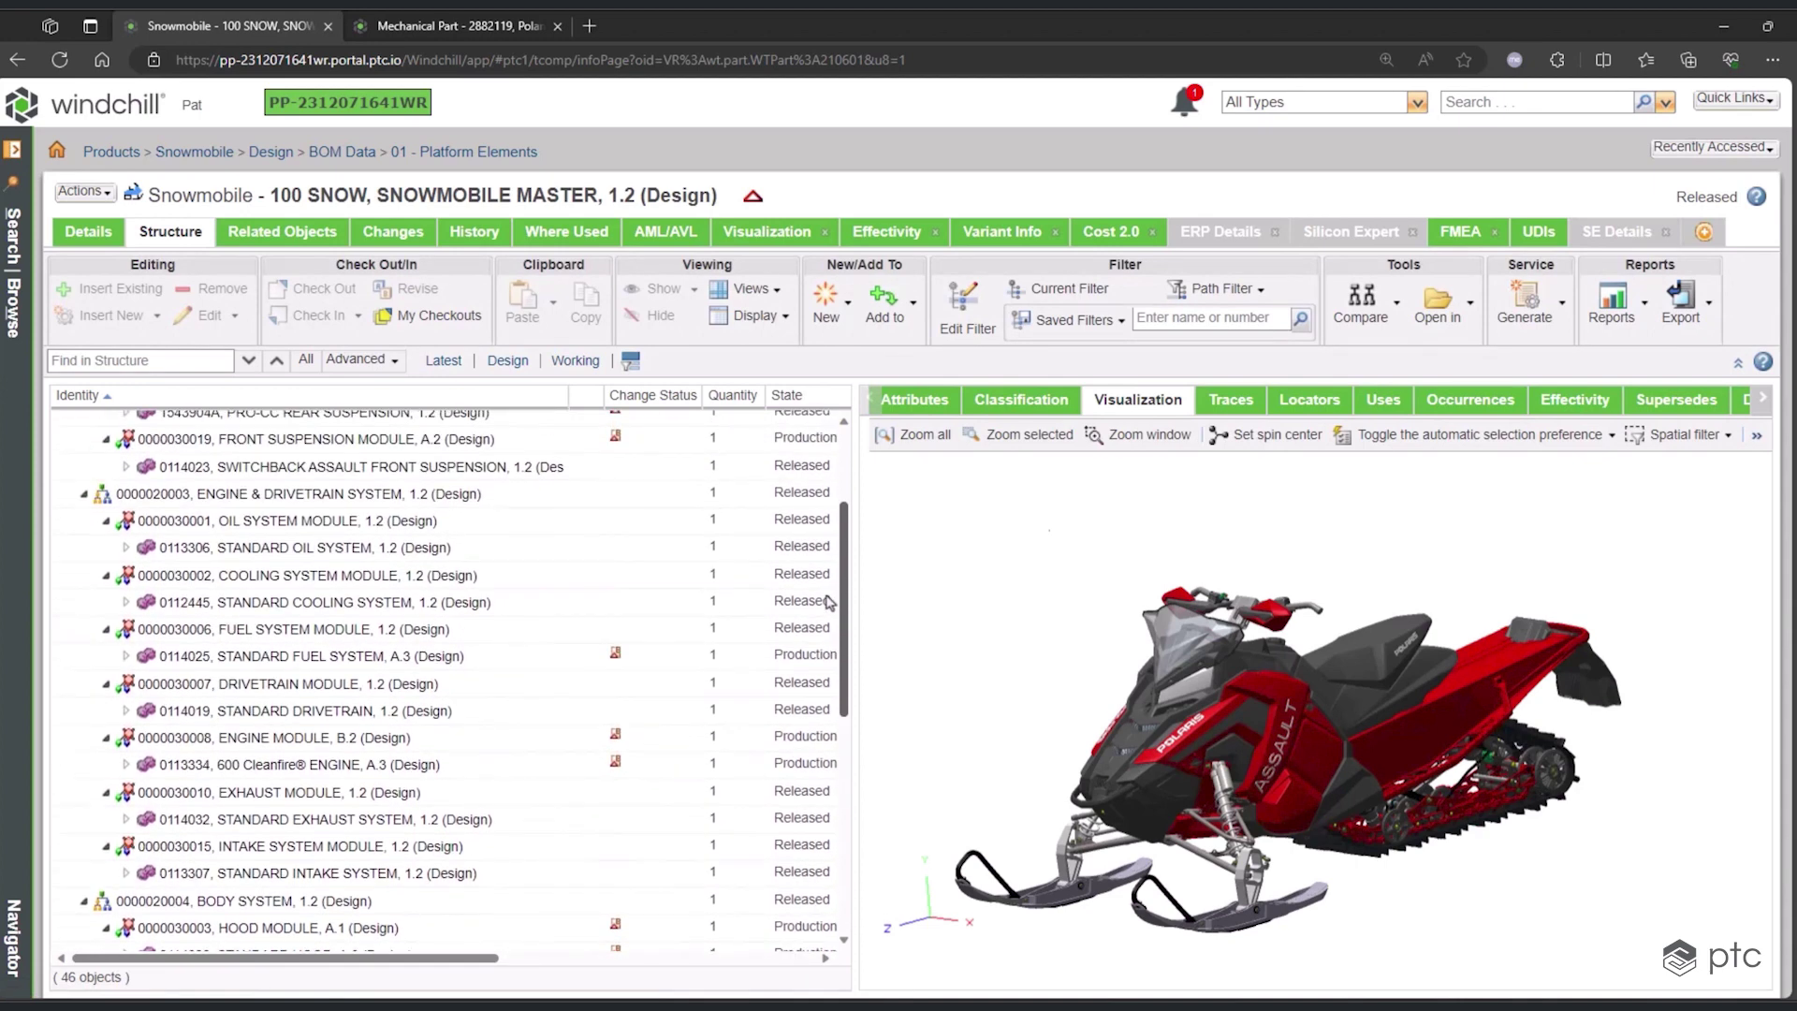
pyautogui.click(127, 468)
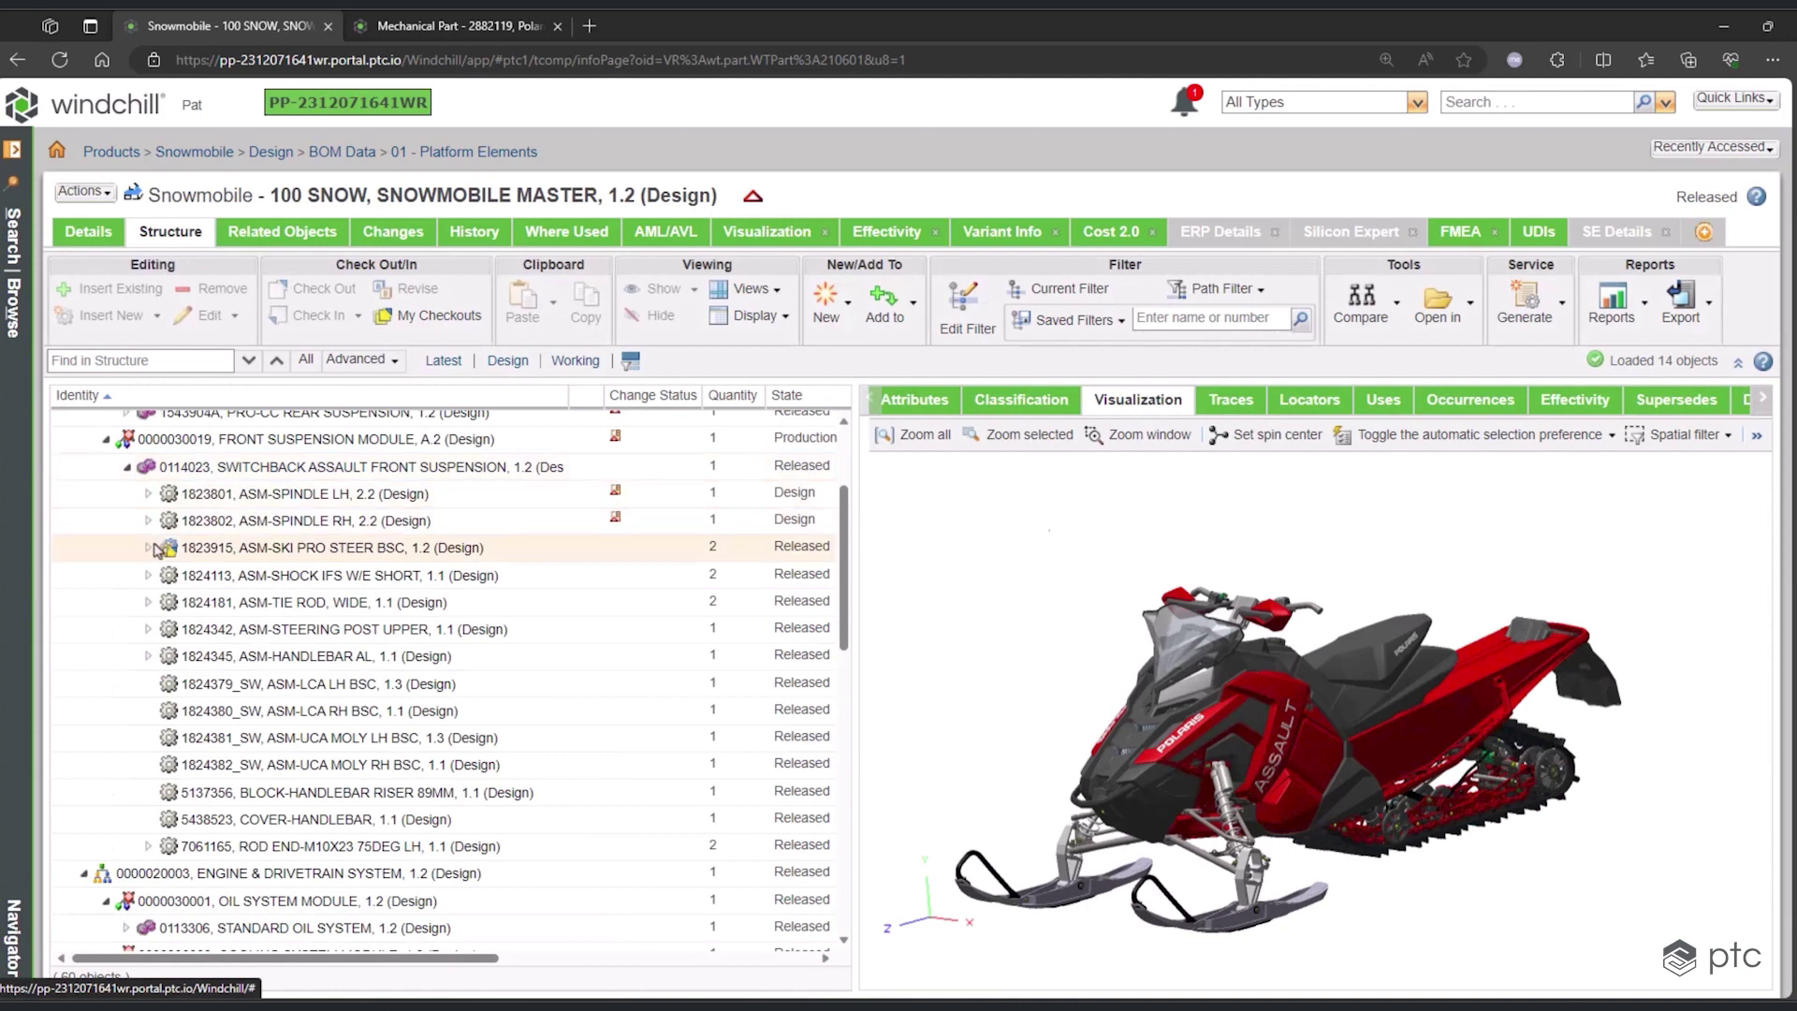
pyautogui.click(149, 548)
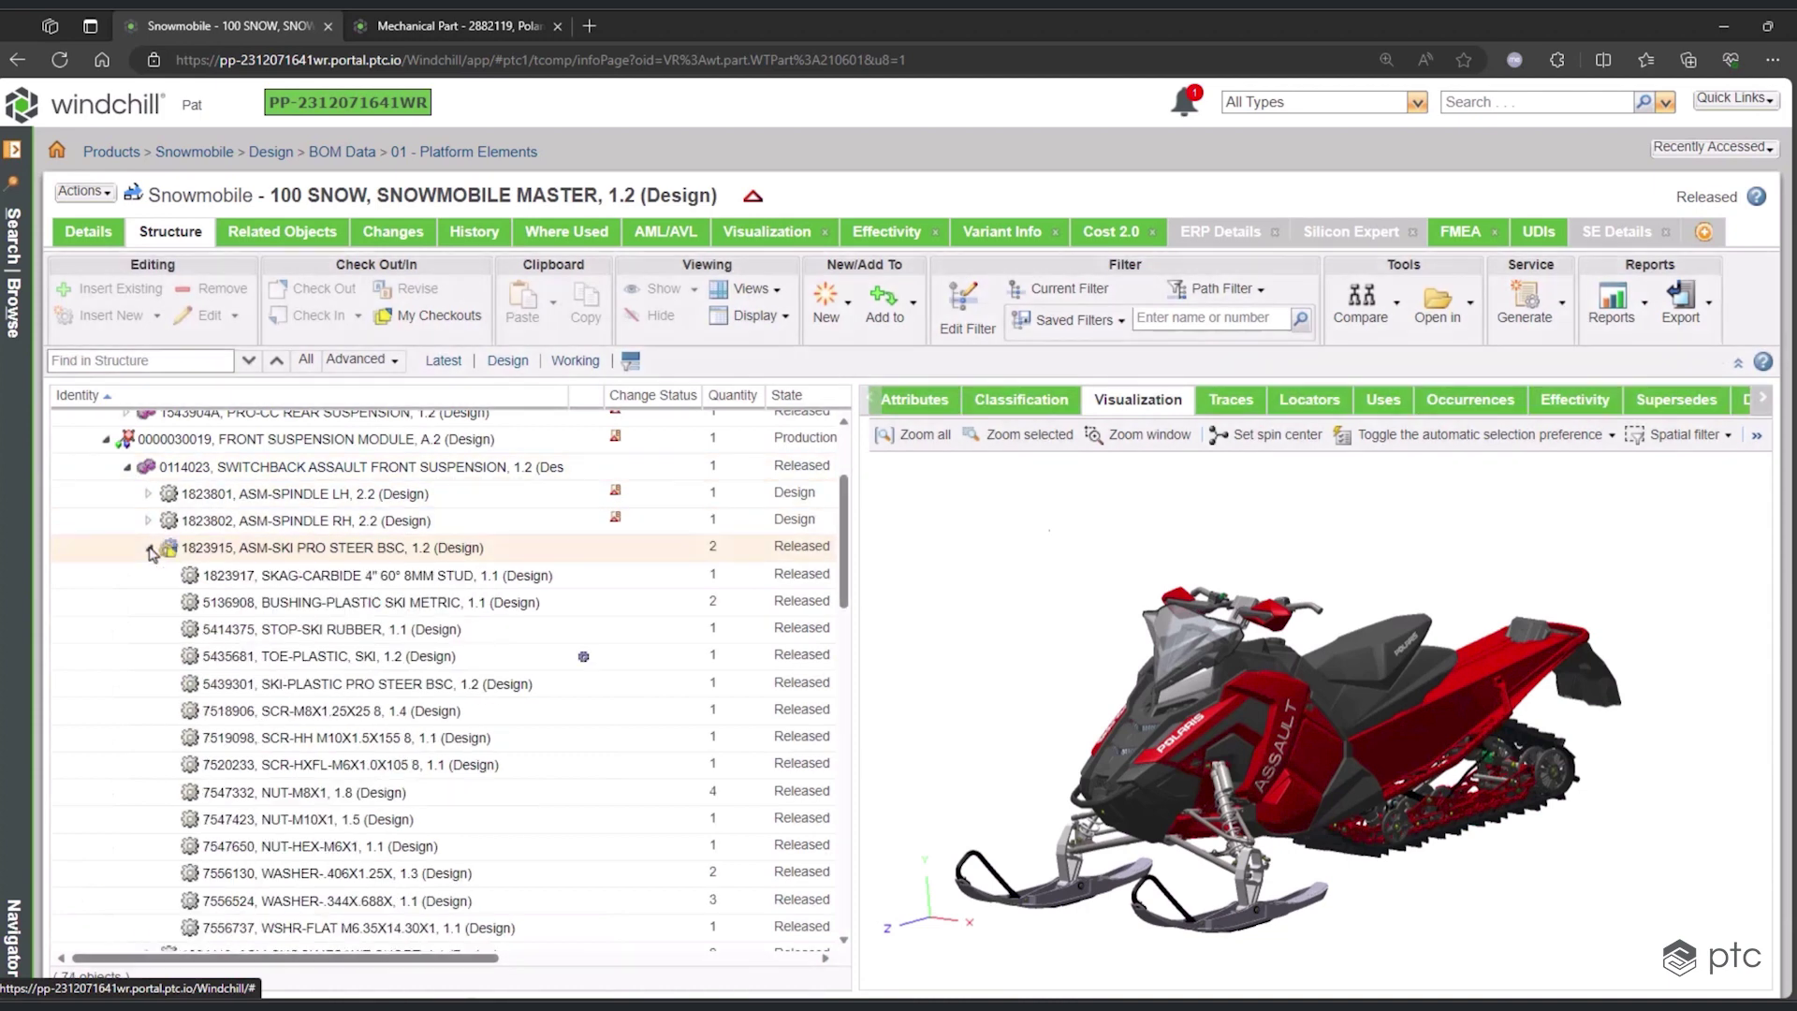
pyautogui.click(332, 552)
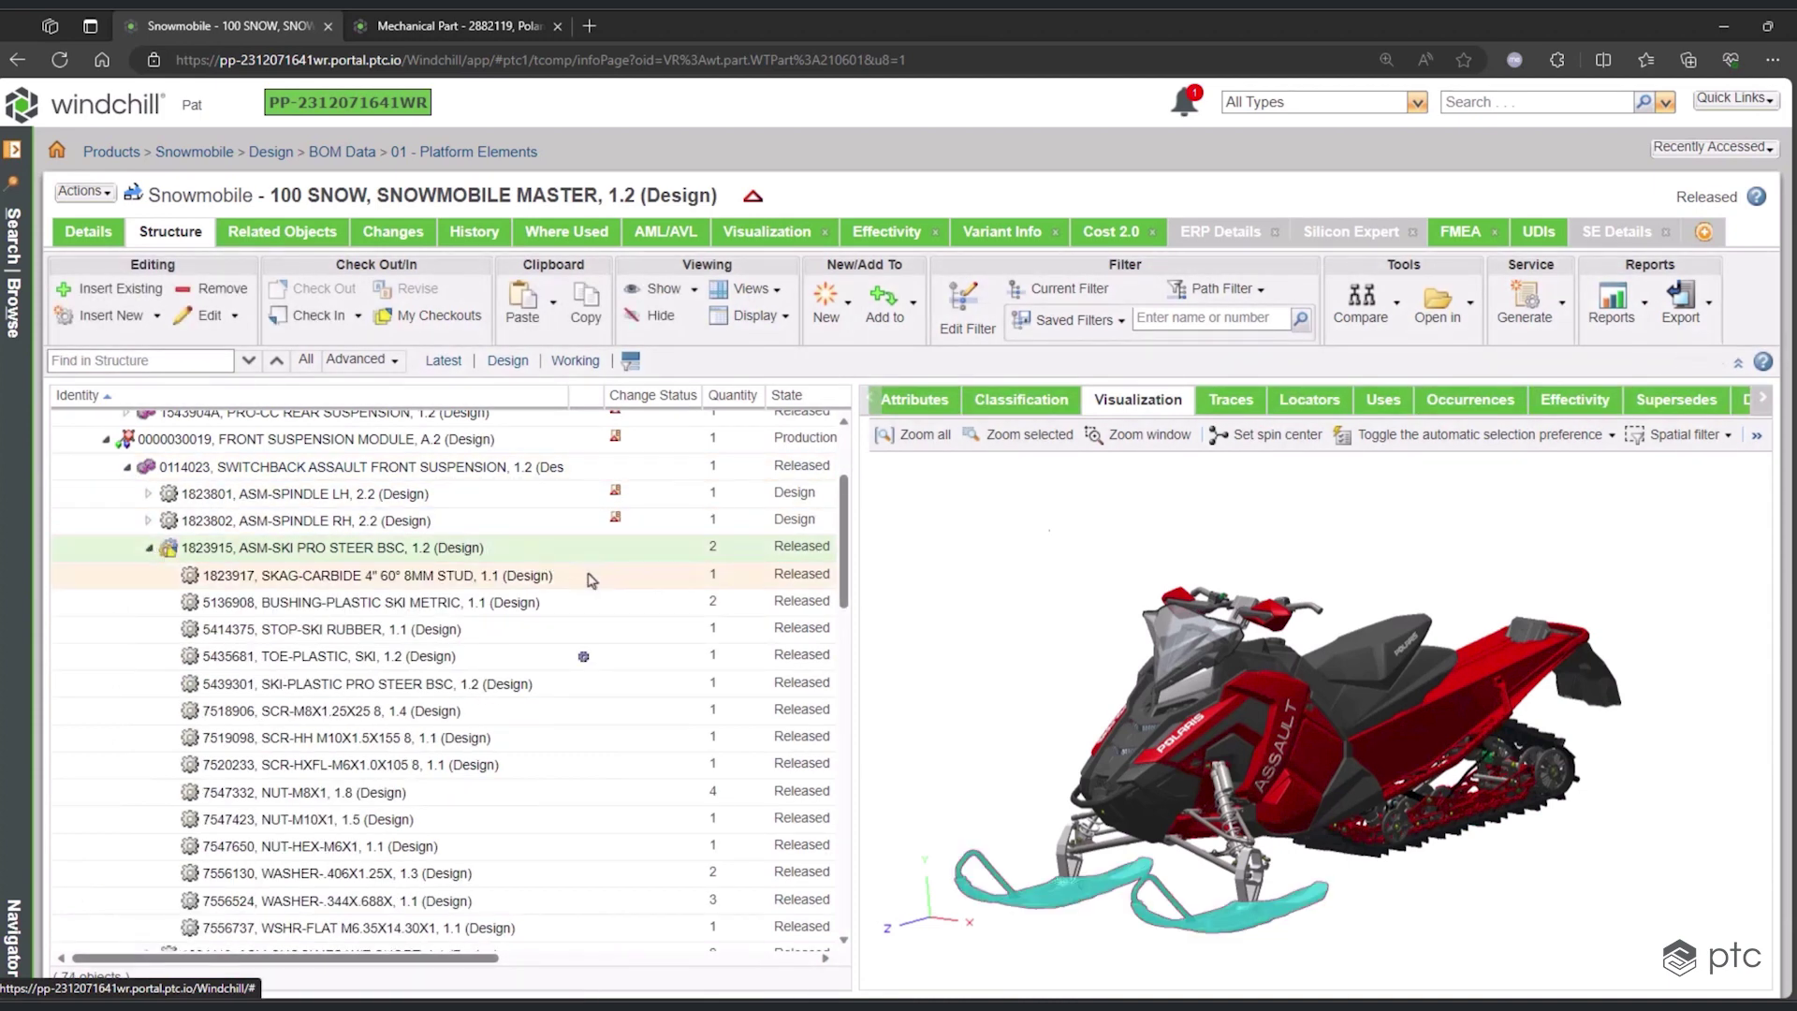
pyautogui.click(611, 658)
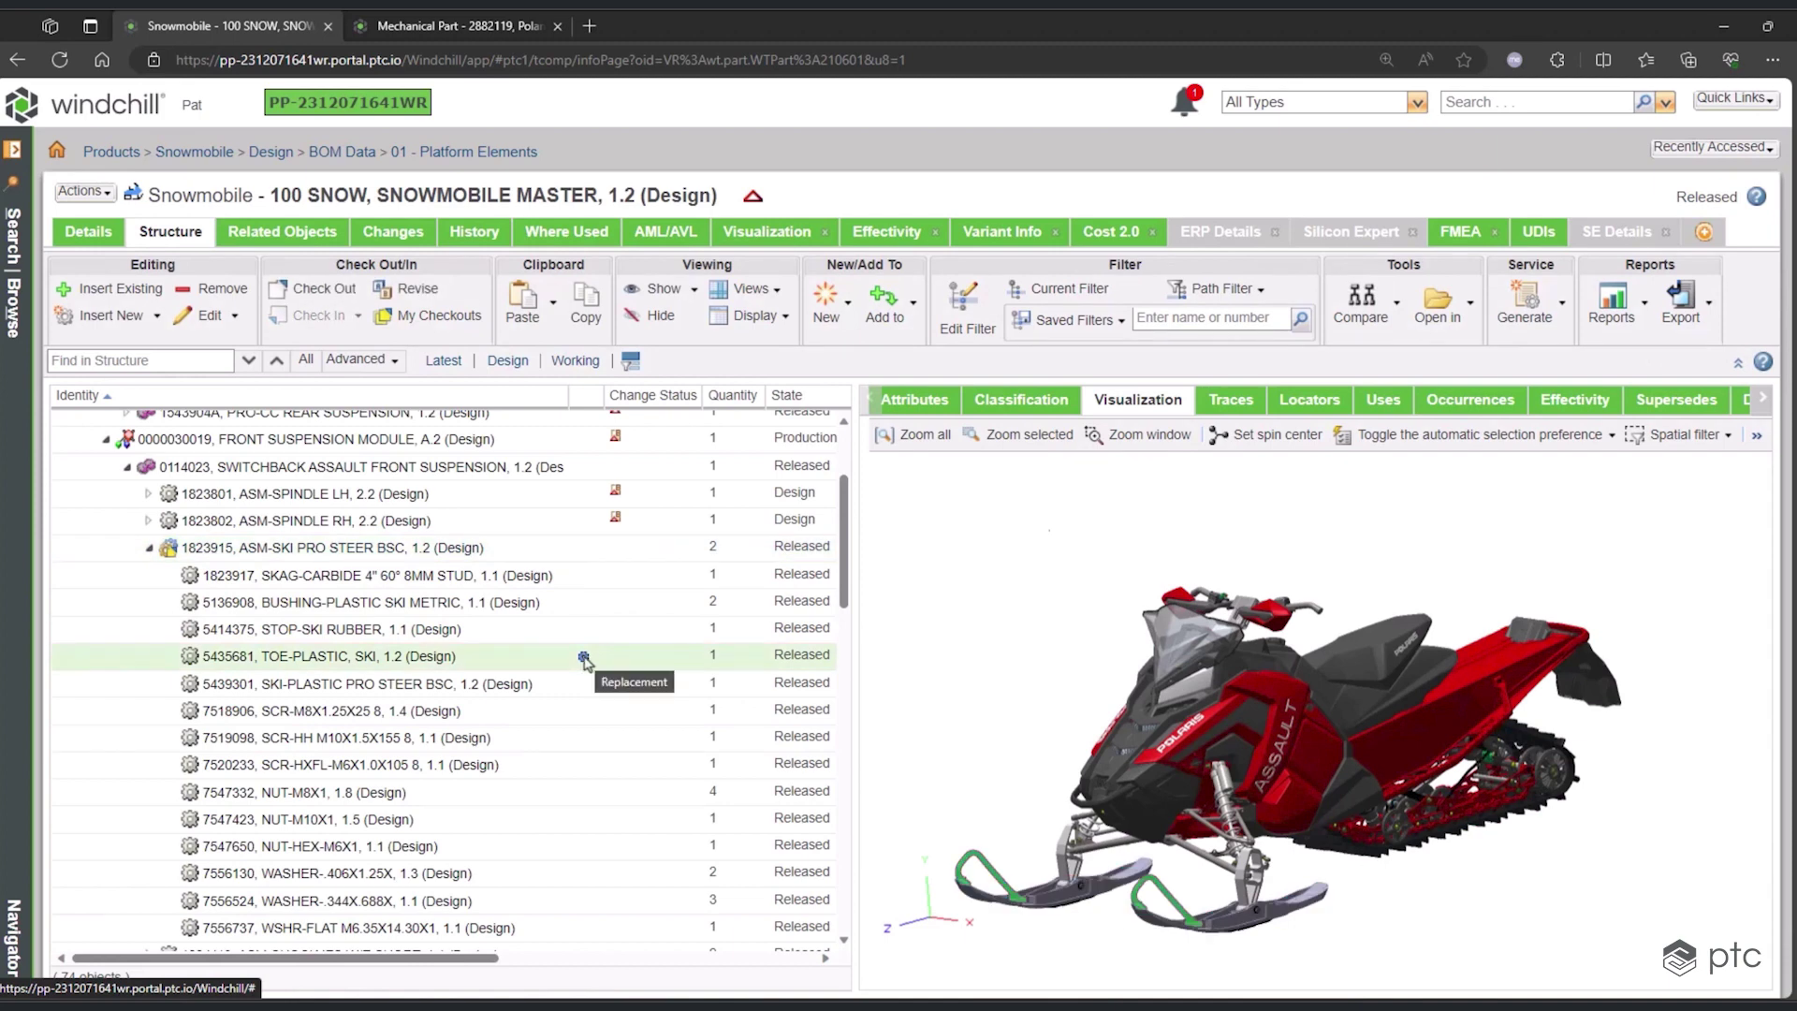
pyautogui.rightClick(584, 659)
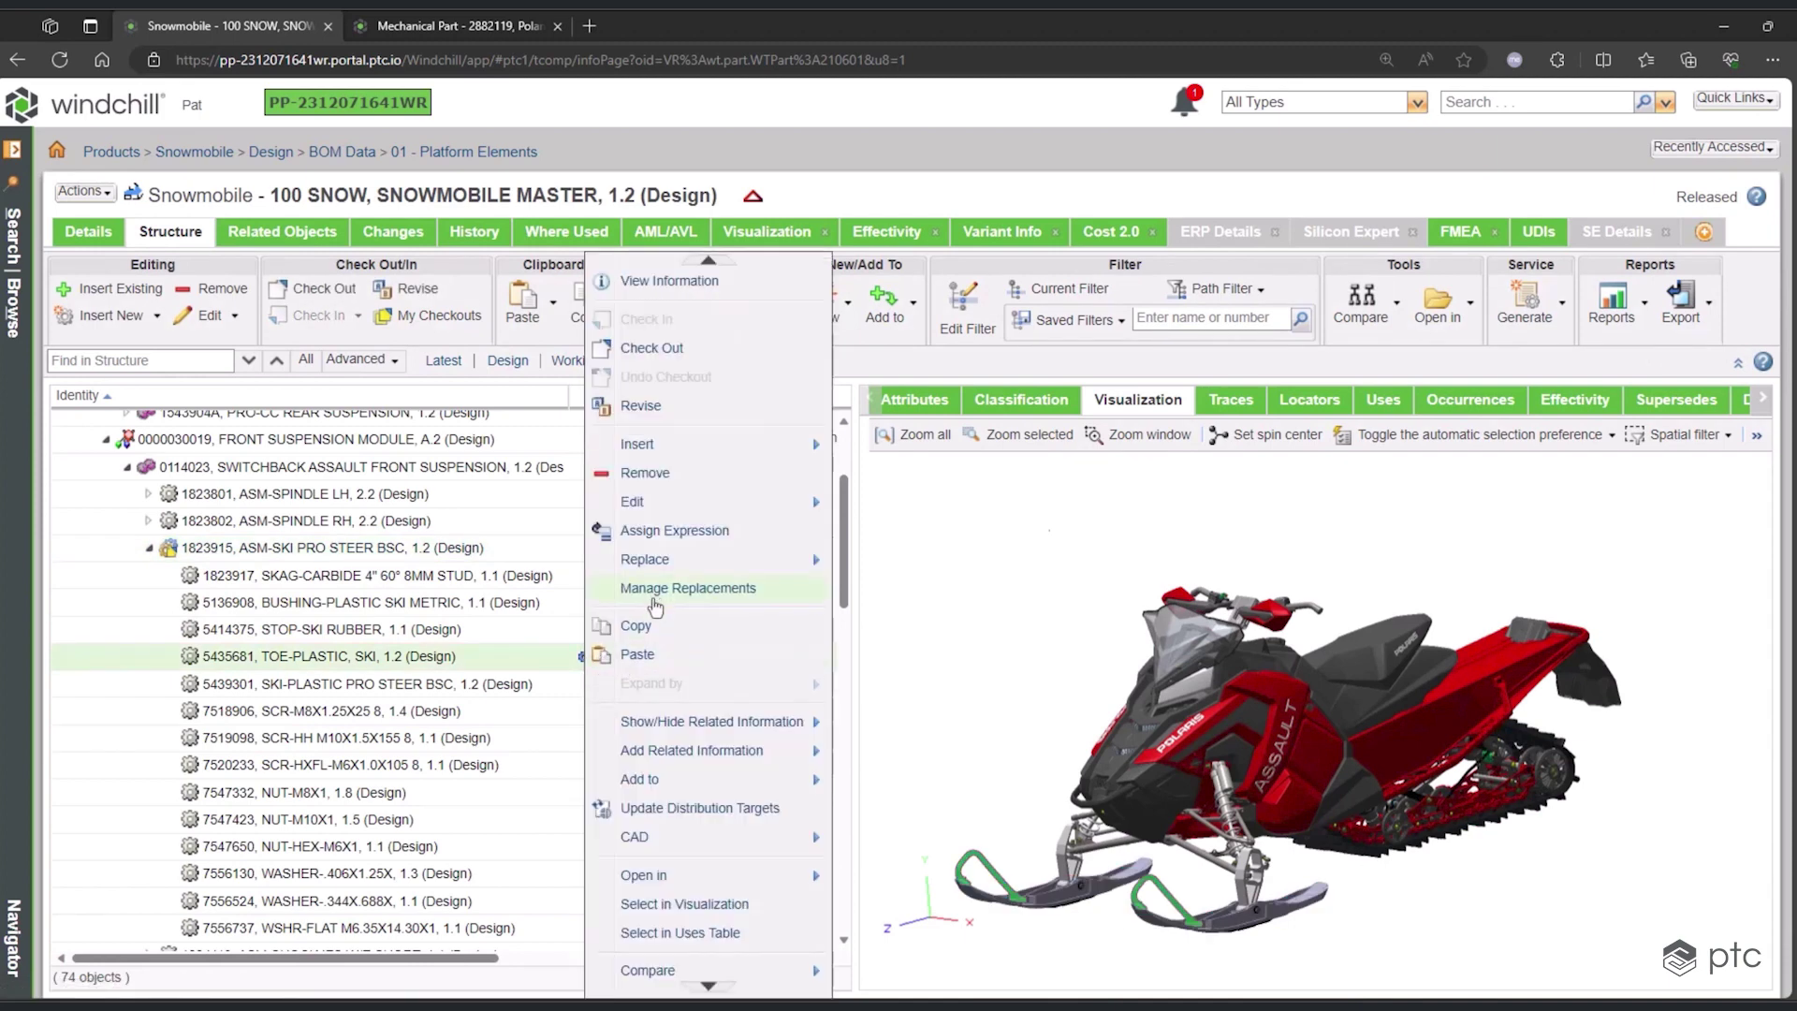
pyautogui.click(656, 589)
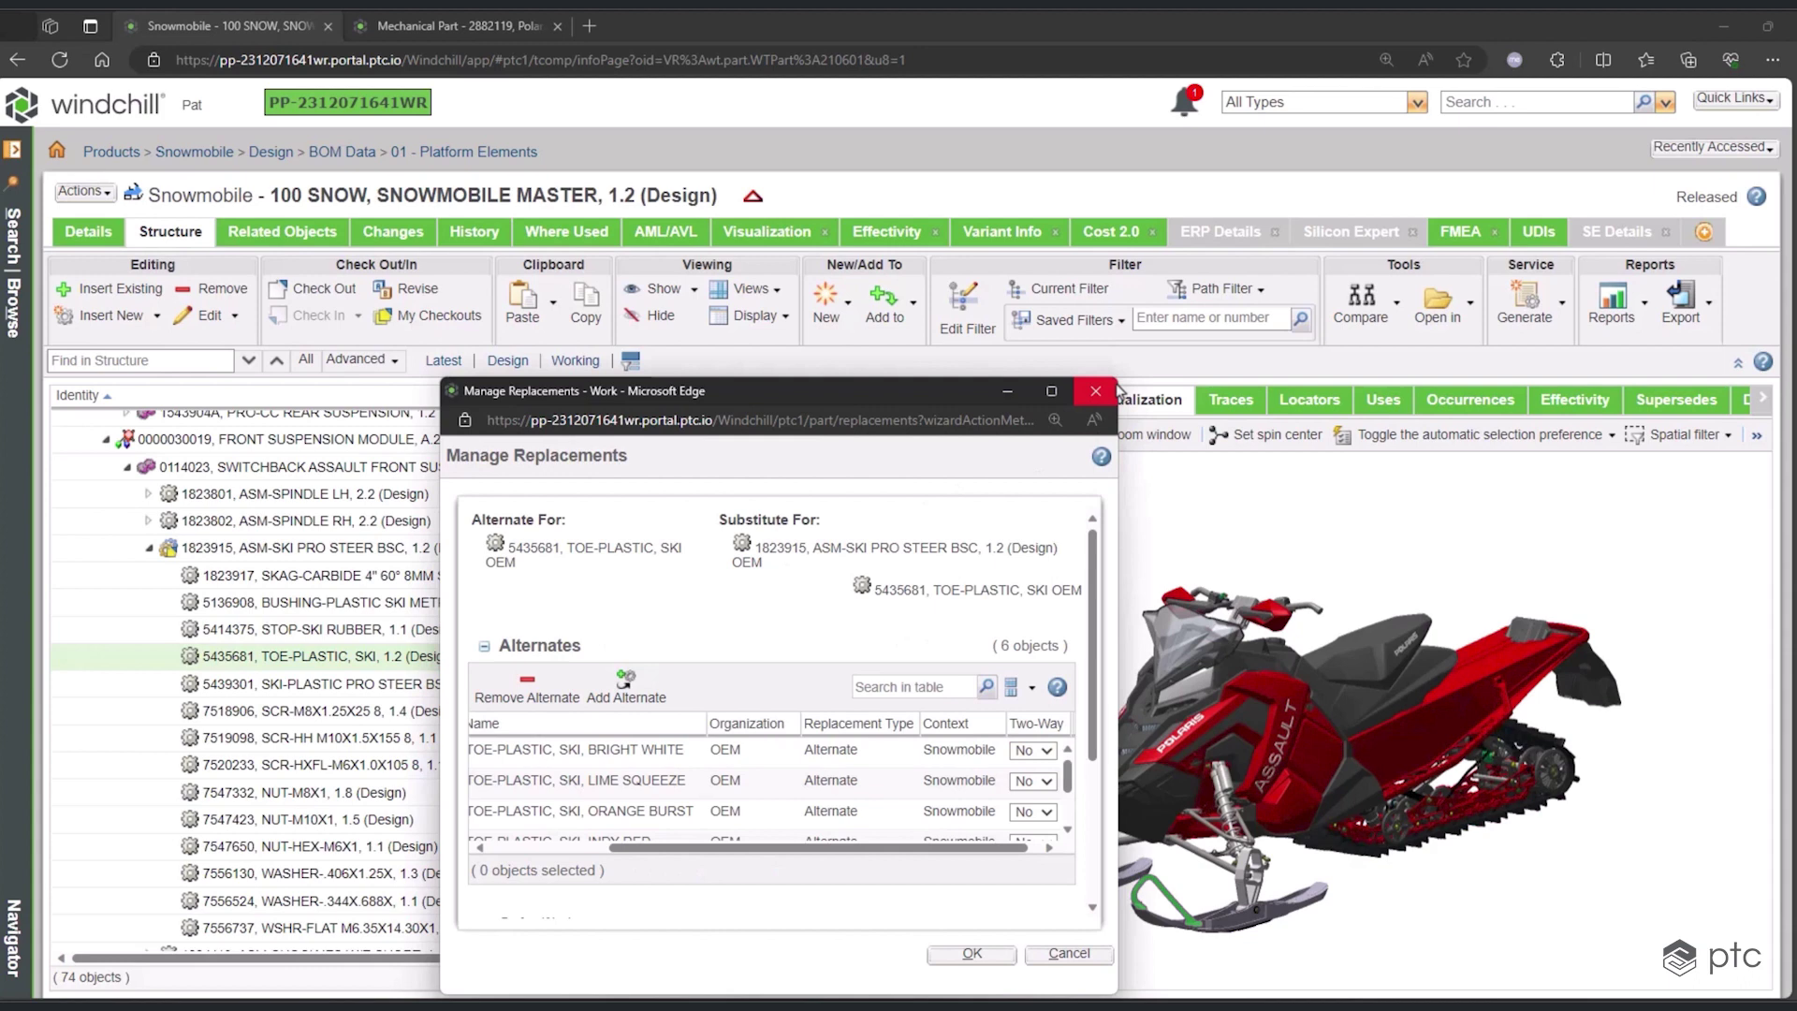
pyautogui.moveTo(1120, 373); pyautogui.dragTo(1266, 196)
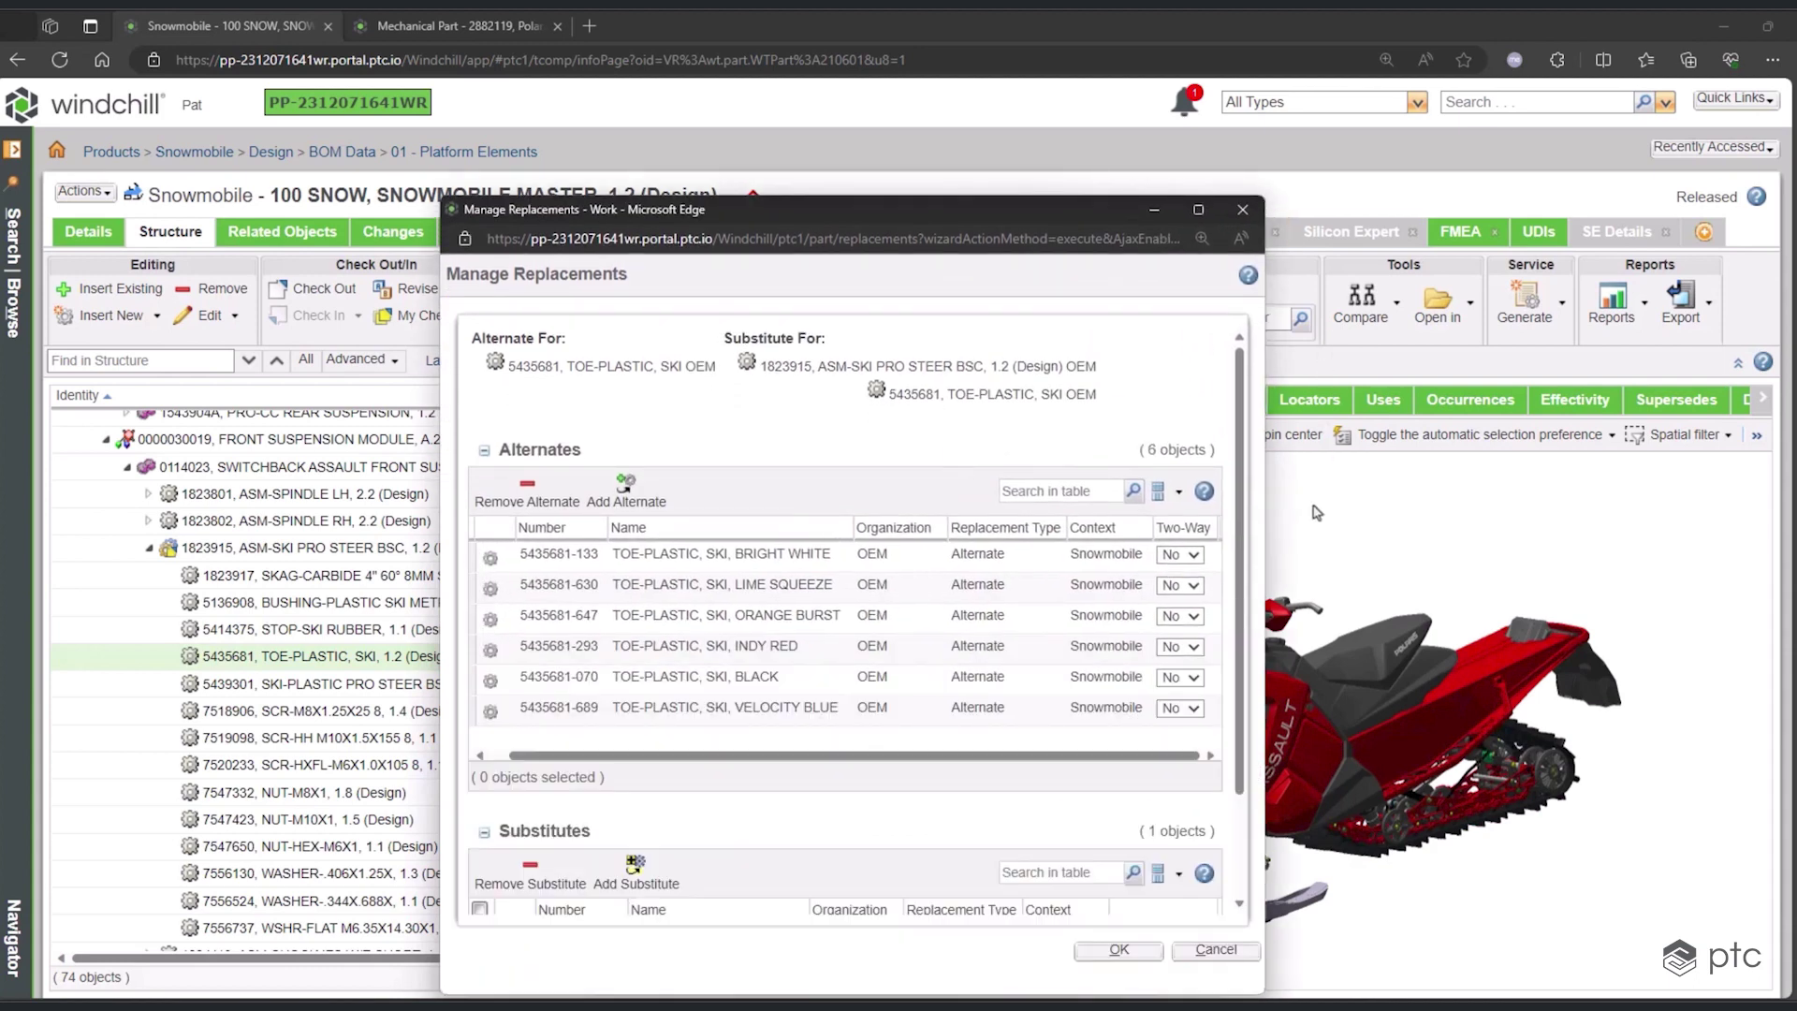
pyautogui.moveTo(1241, 537)
pyautogui.mouseDown()
pyautogui.moveTo(1241, 588)
pyautogui.moveTo(1242, 571)
pyautogui.mouseUp()
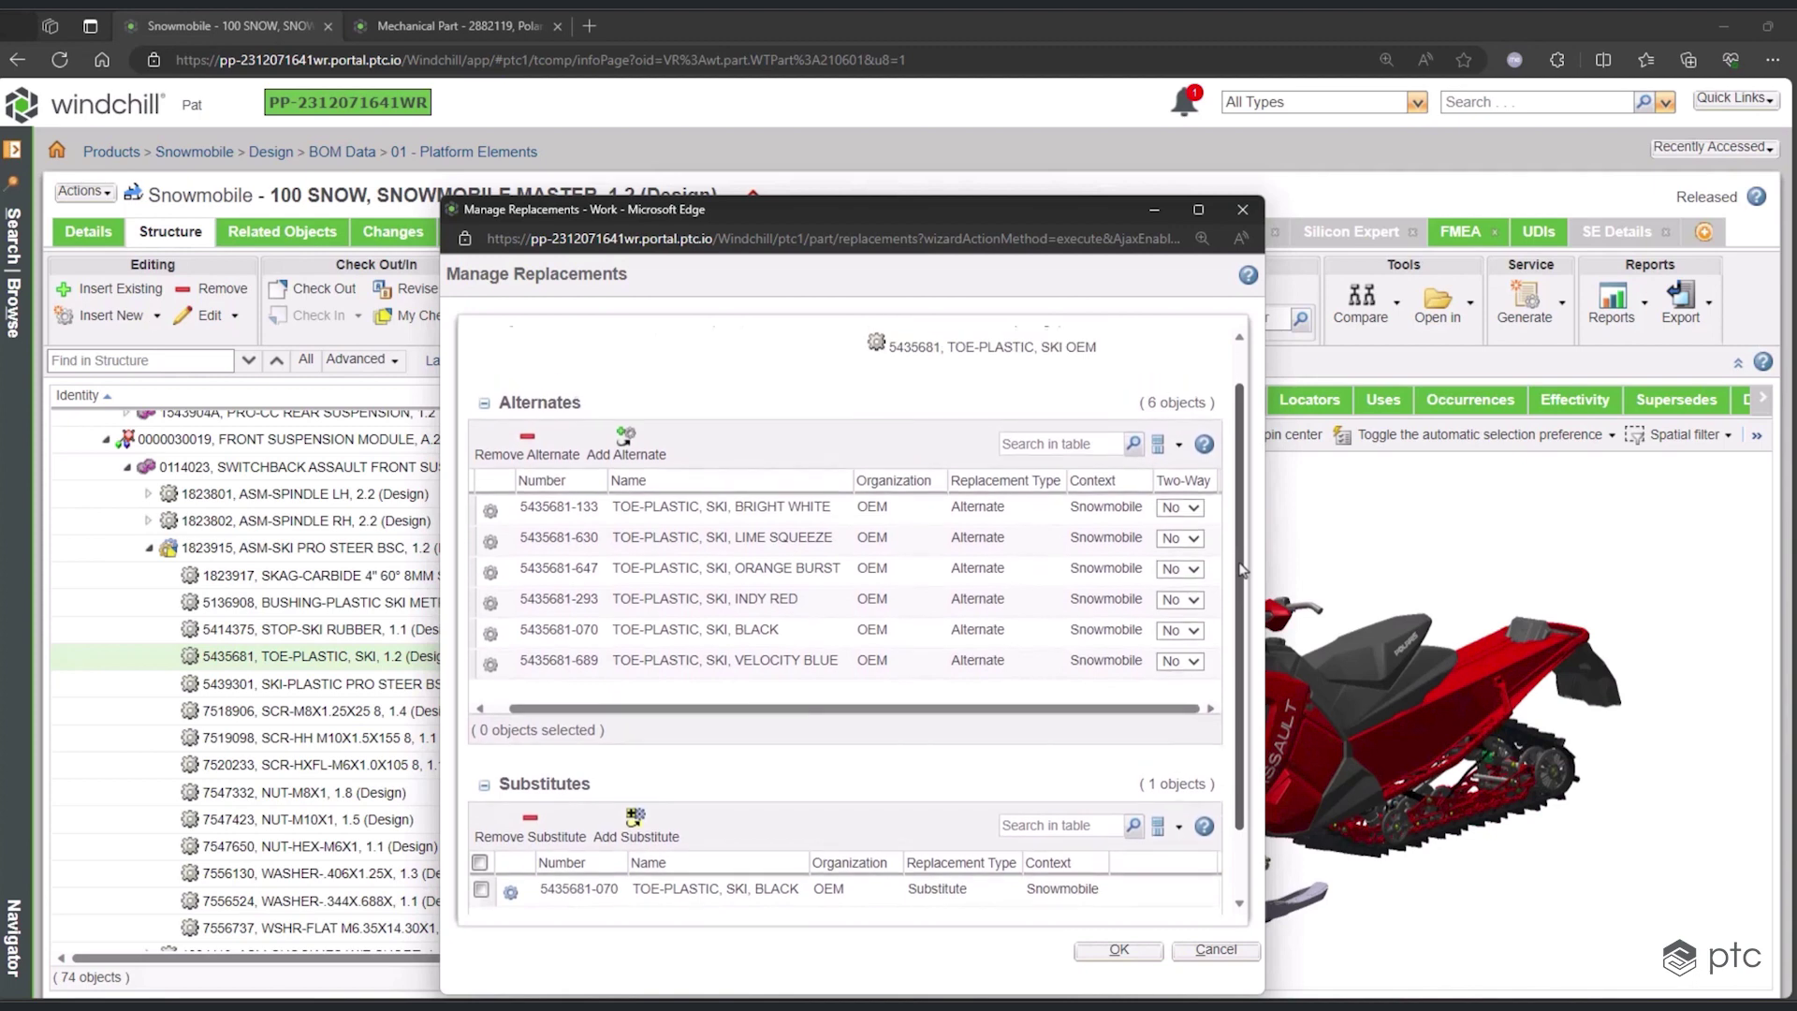
pyautogui.click(1214, 951)
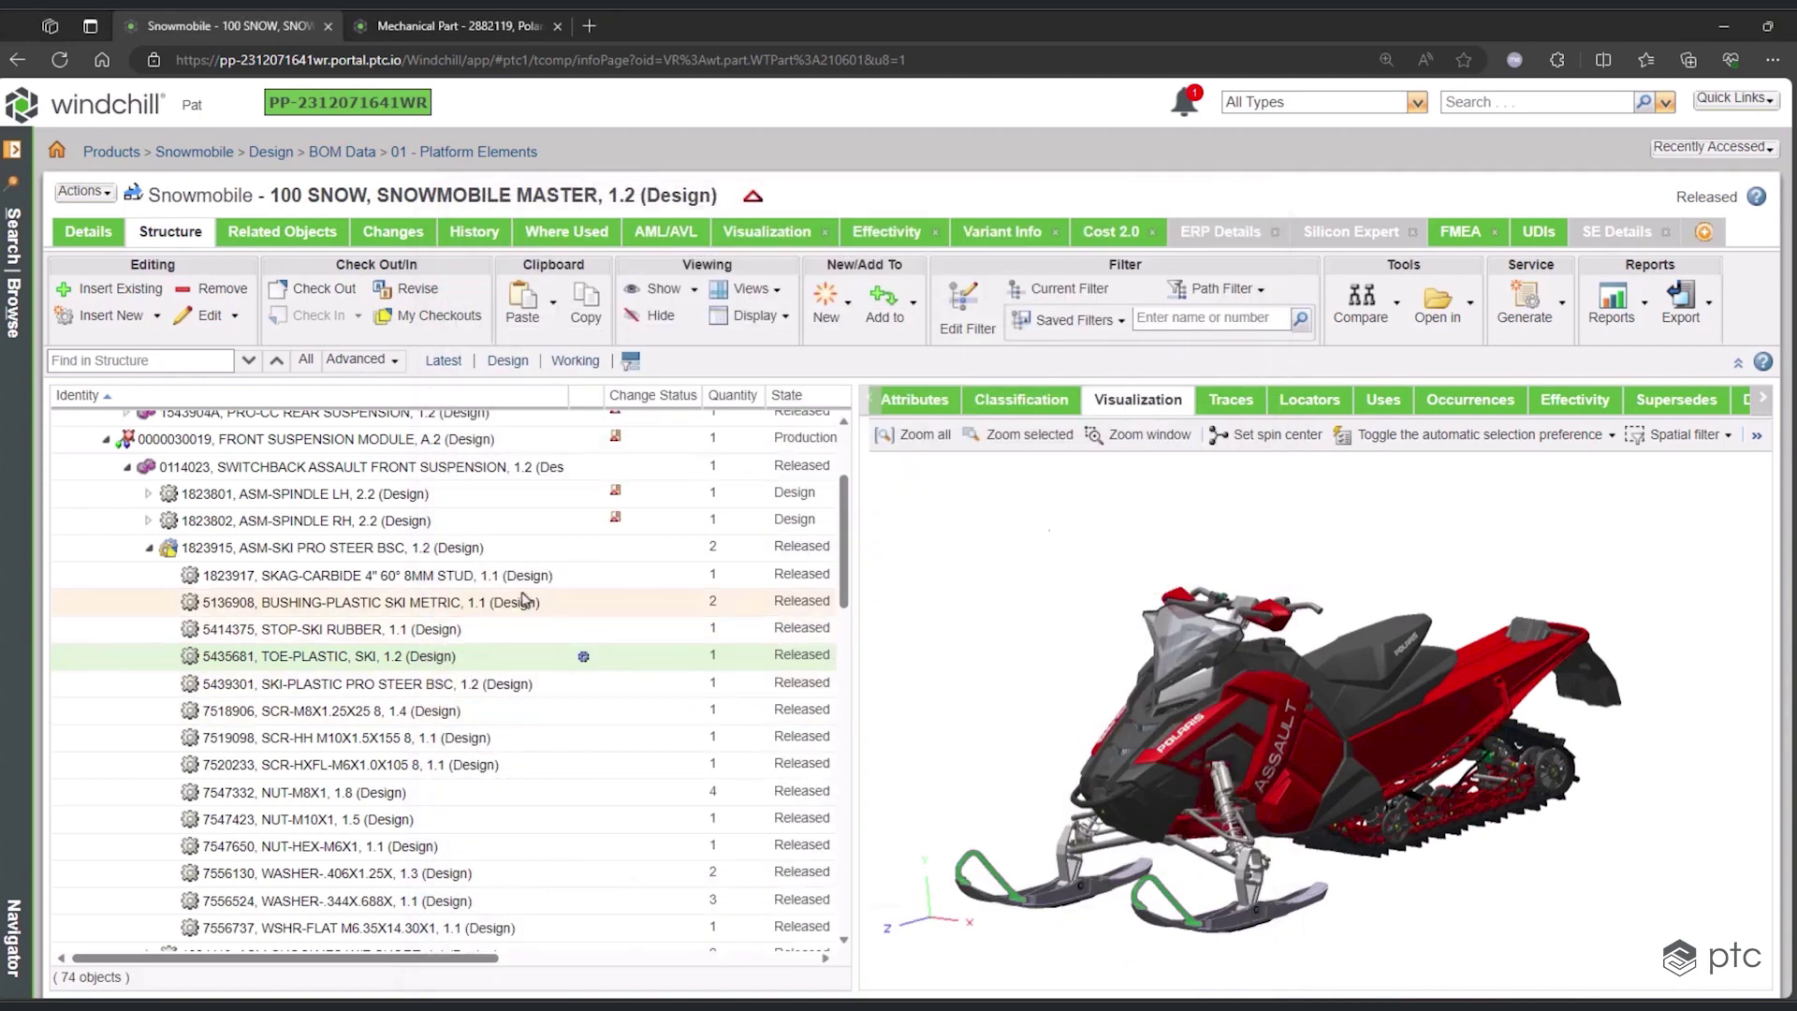
# - Collapse the ASM-SKI PRO STEER BSC and front suspension branches, then go to the Snowmobile Option Pool
pyautogui.click(150, 550)
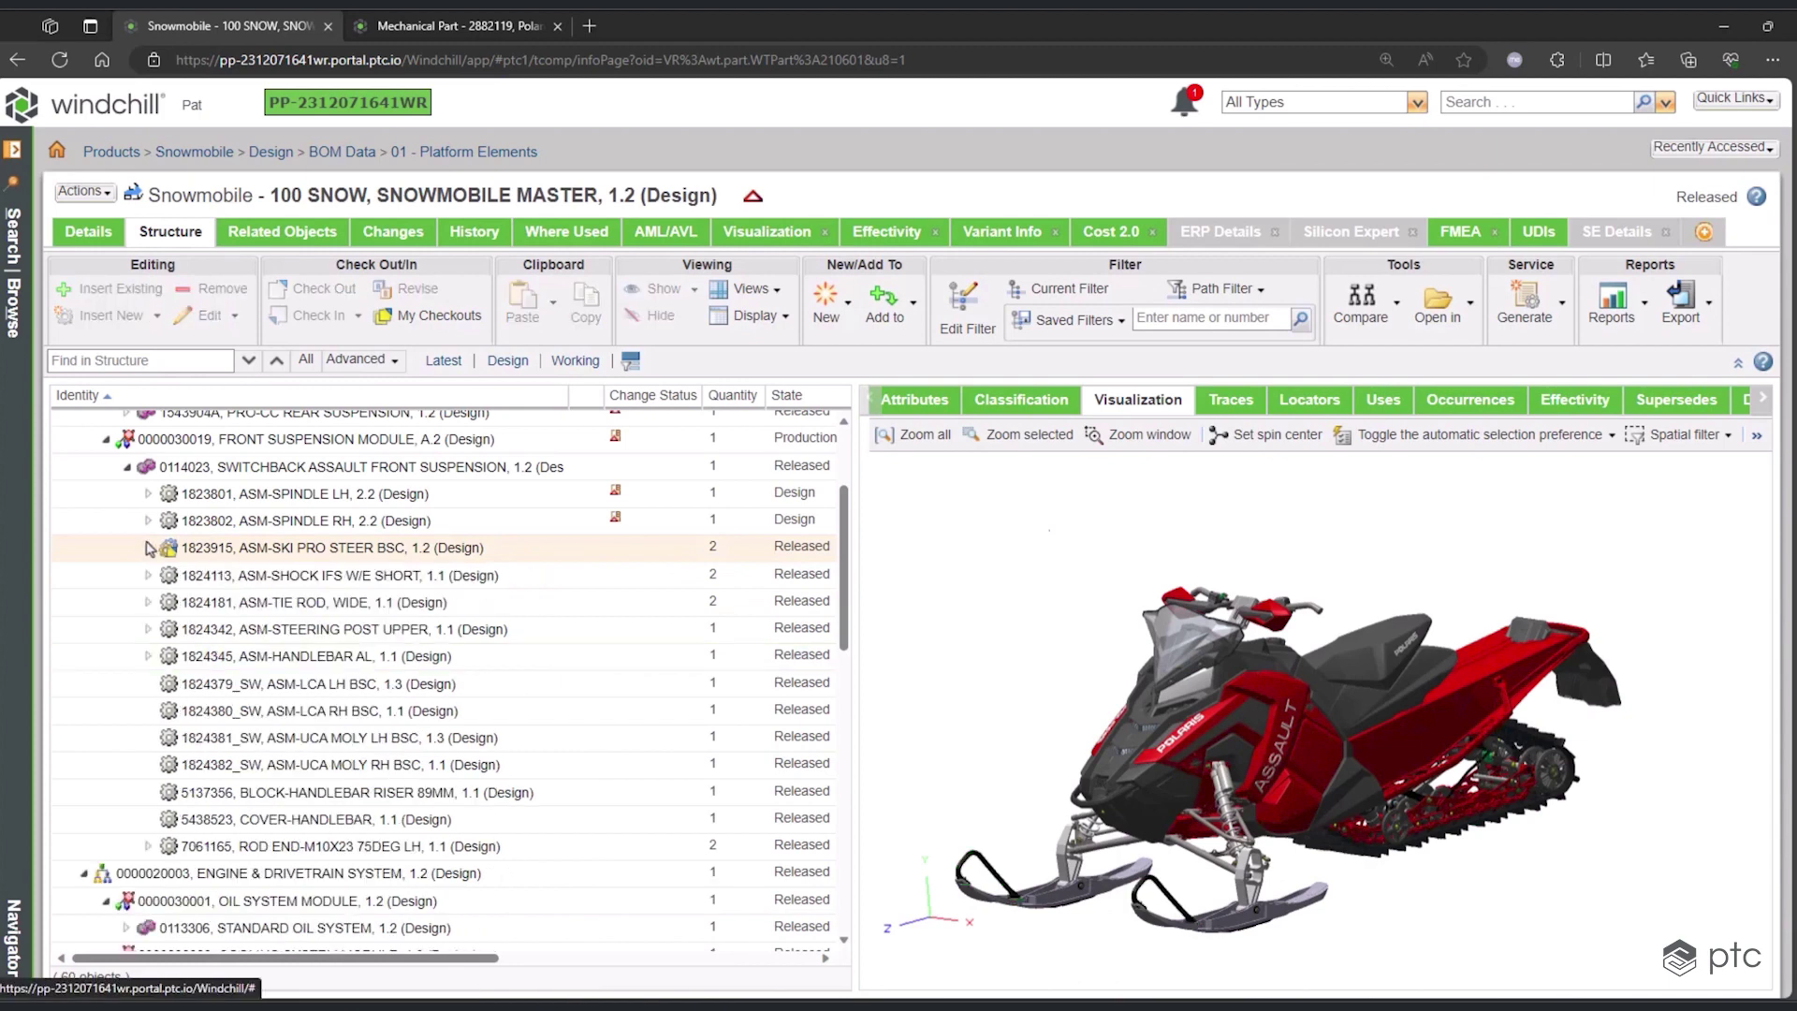
pyautogui.click(126, 468)
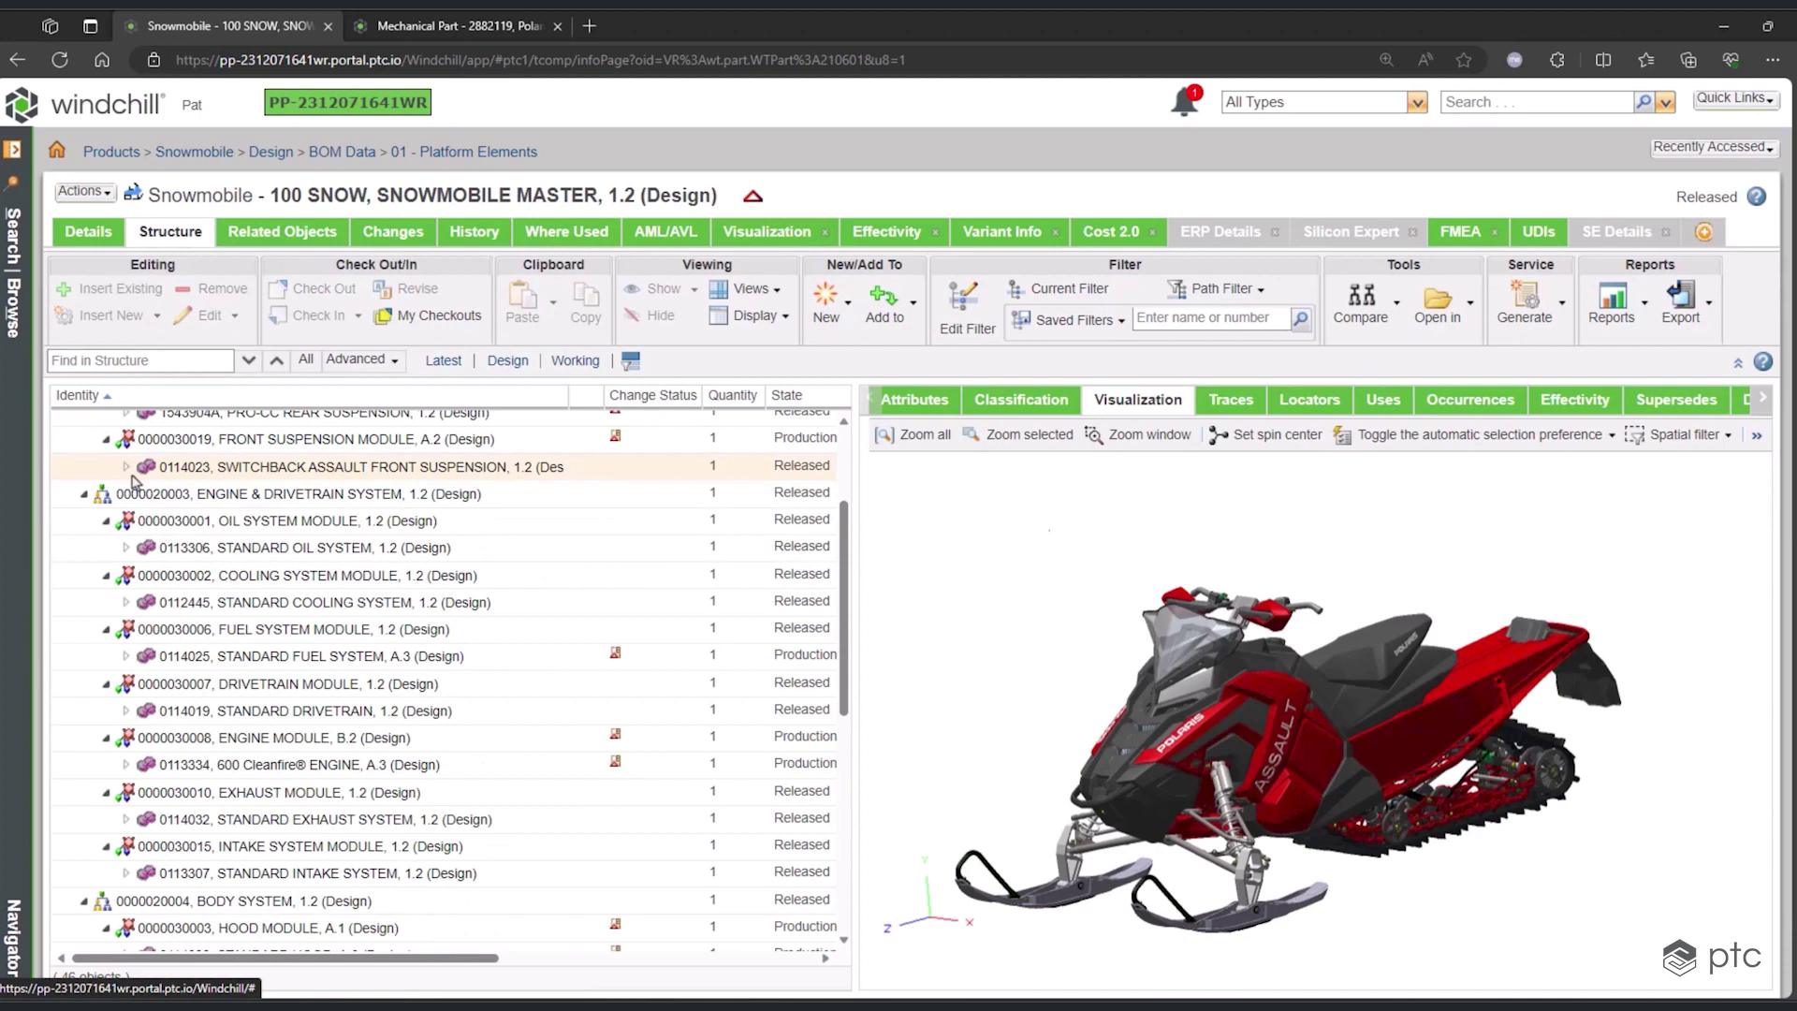
pyautogui.scroll(2, 843, 578)
pyautogui.scroll(2, 843, 578)
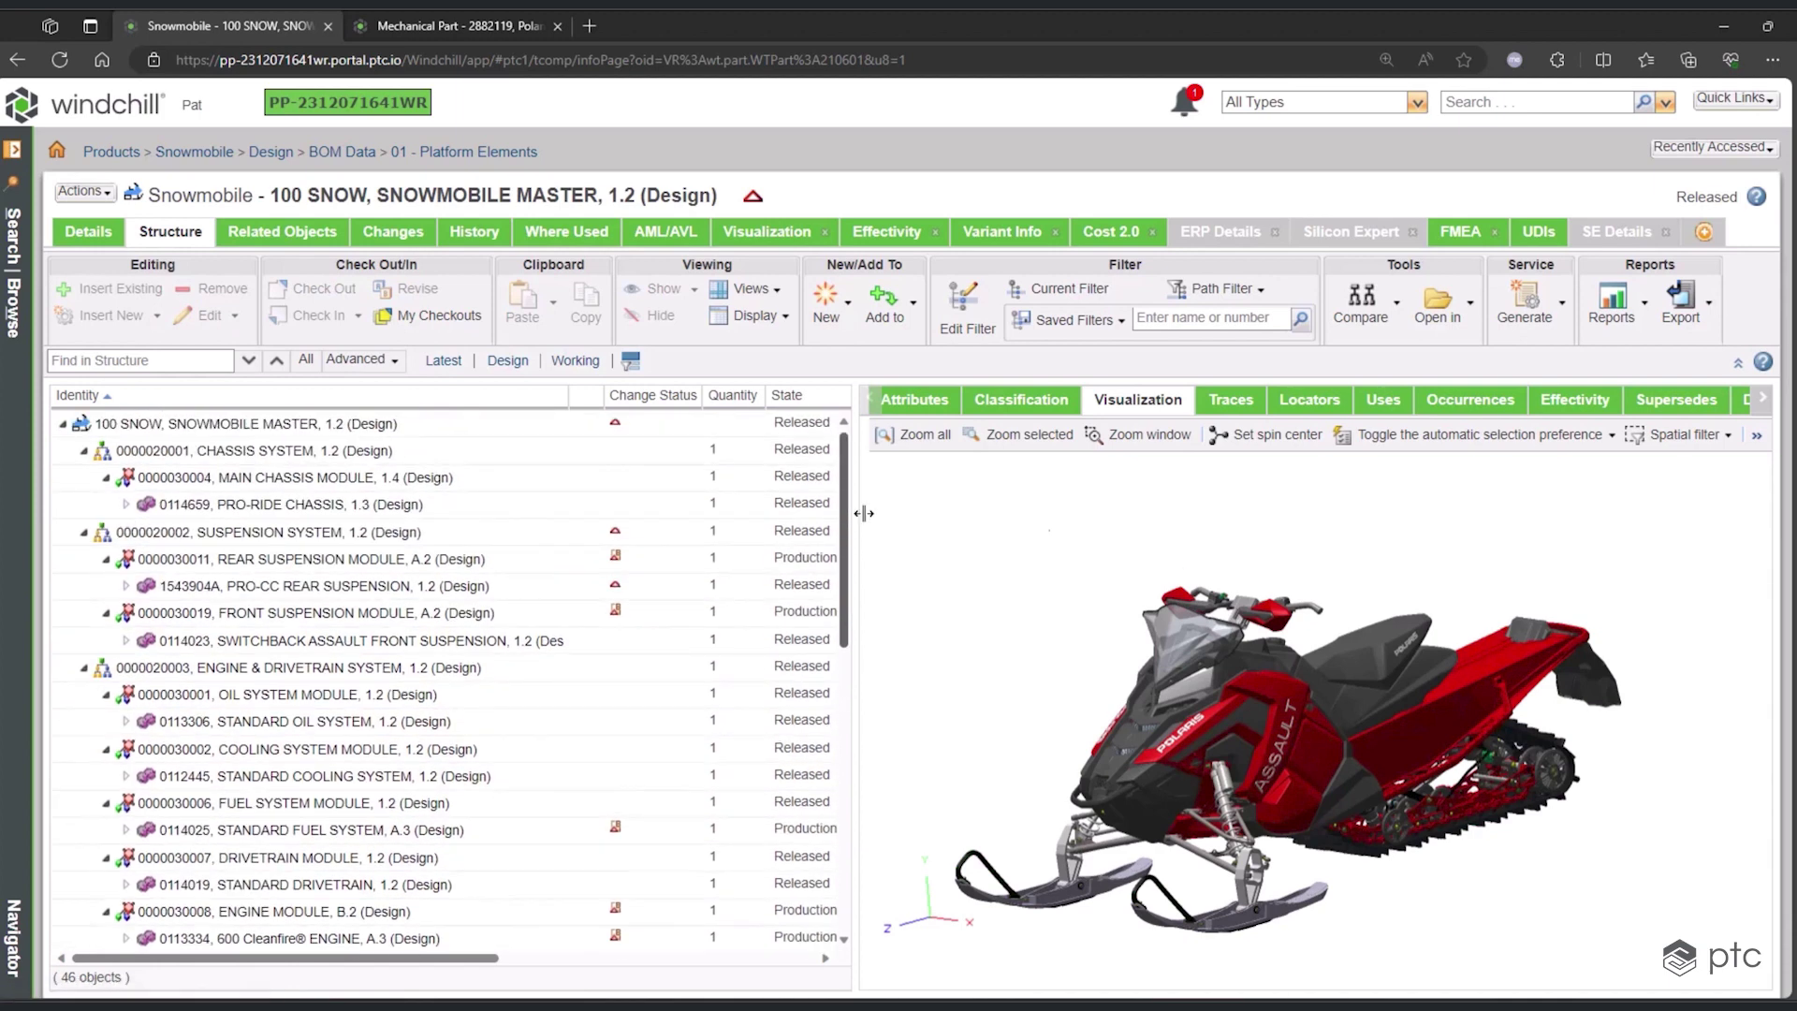
pyautogui.click(12, 161)
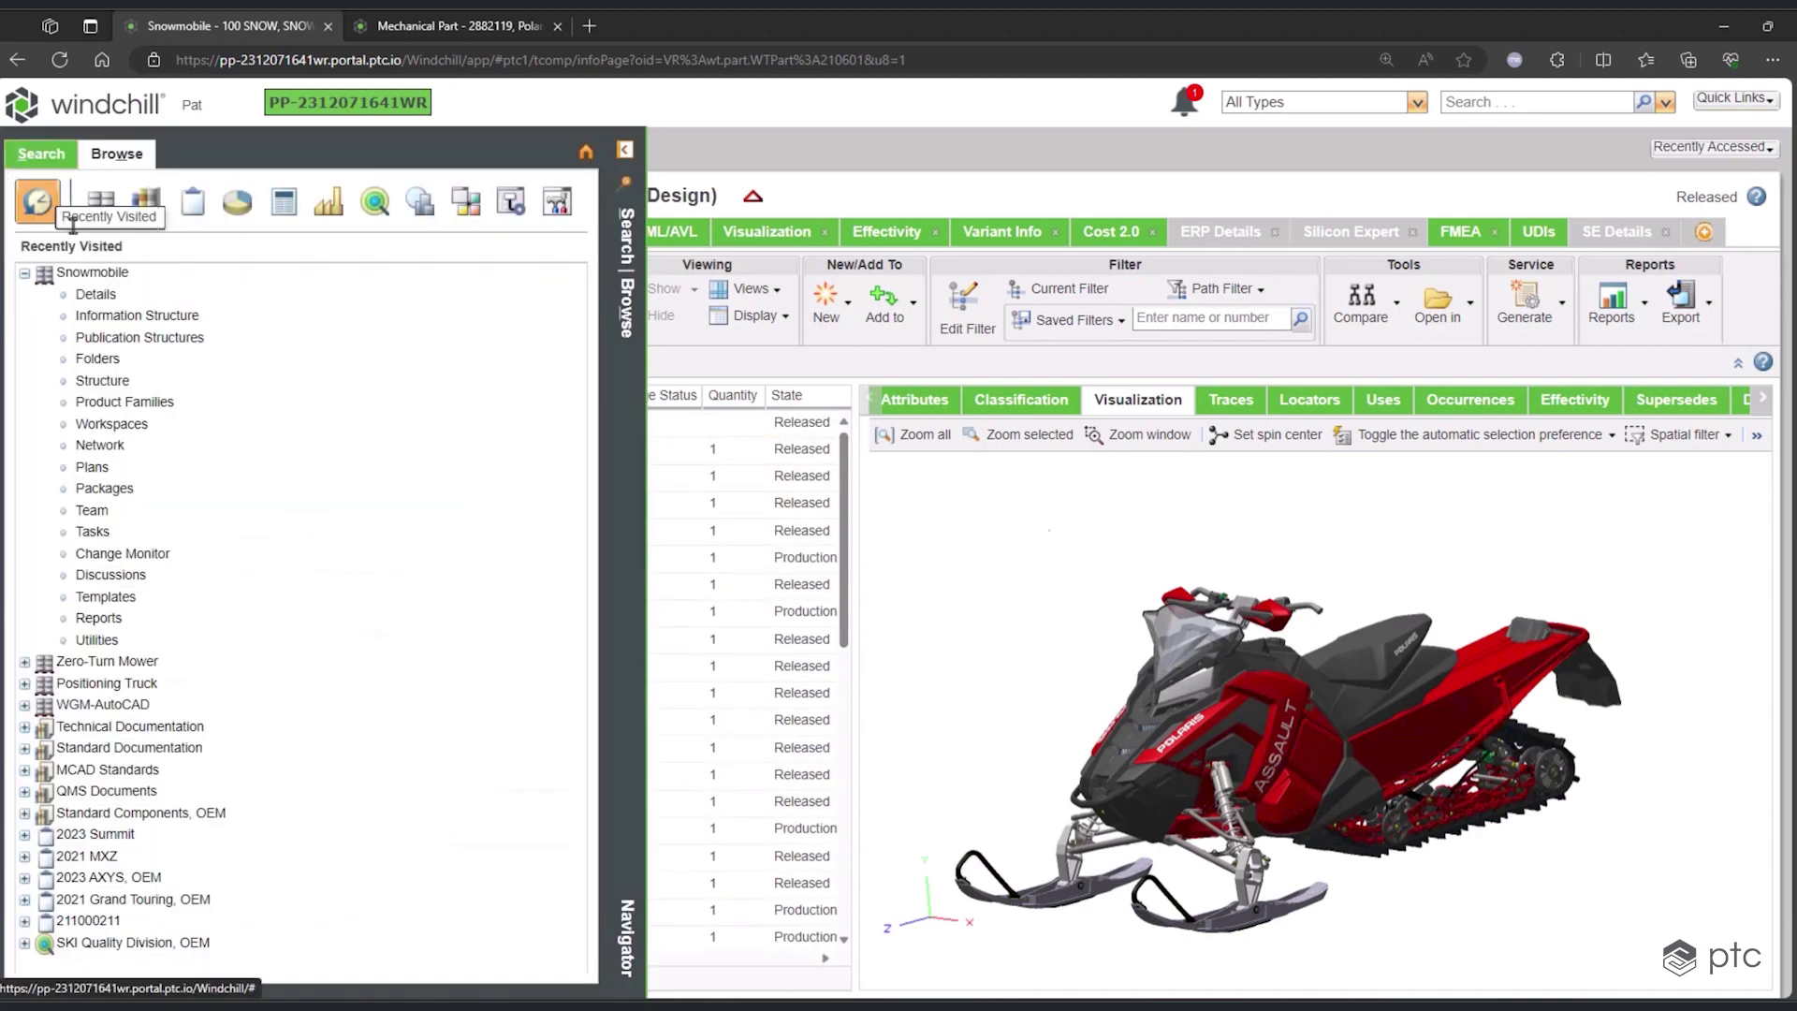
pyautogui.click(120, 305)
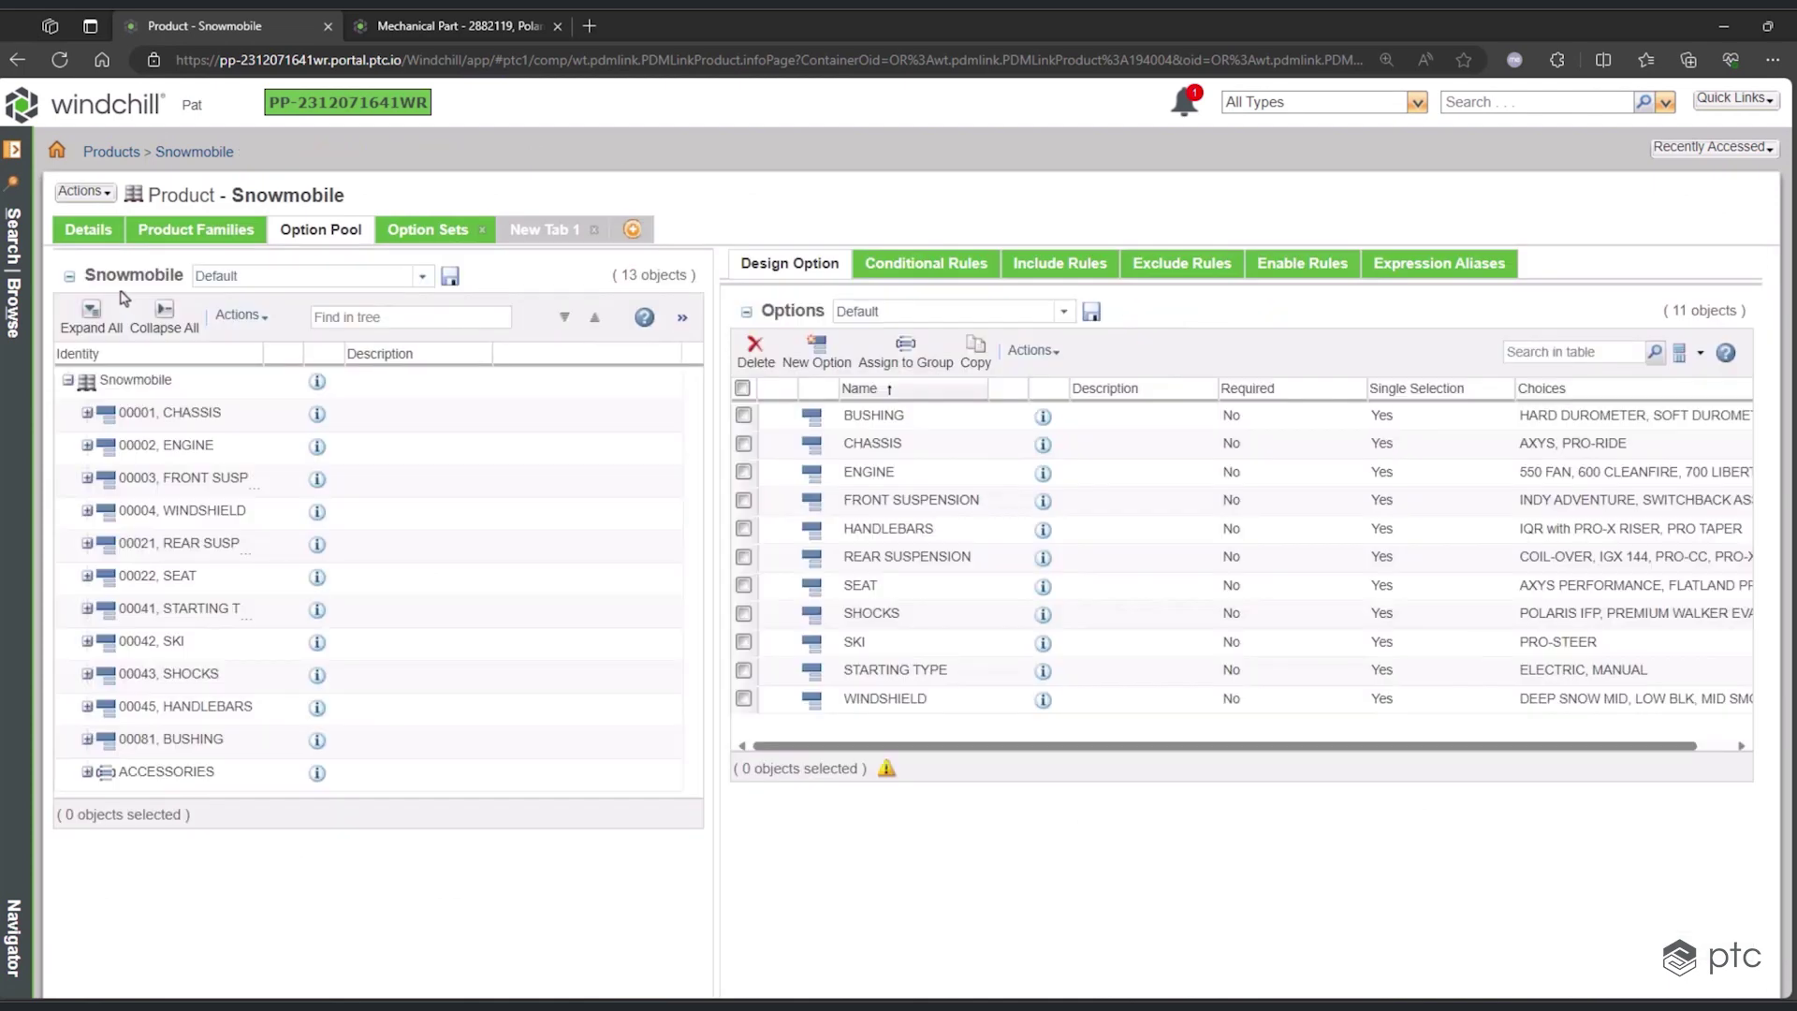
# - Select the Snowmobile root and list its four Conditional Rules with their rule definitions
pyautogui.click(165, 382)
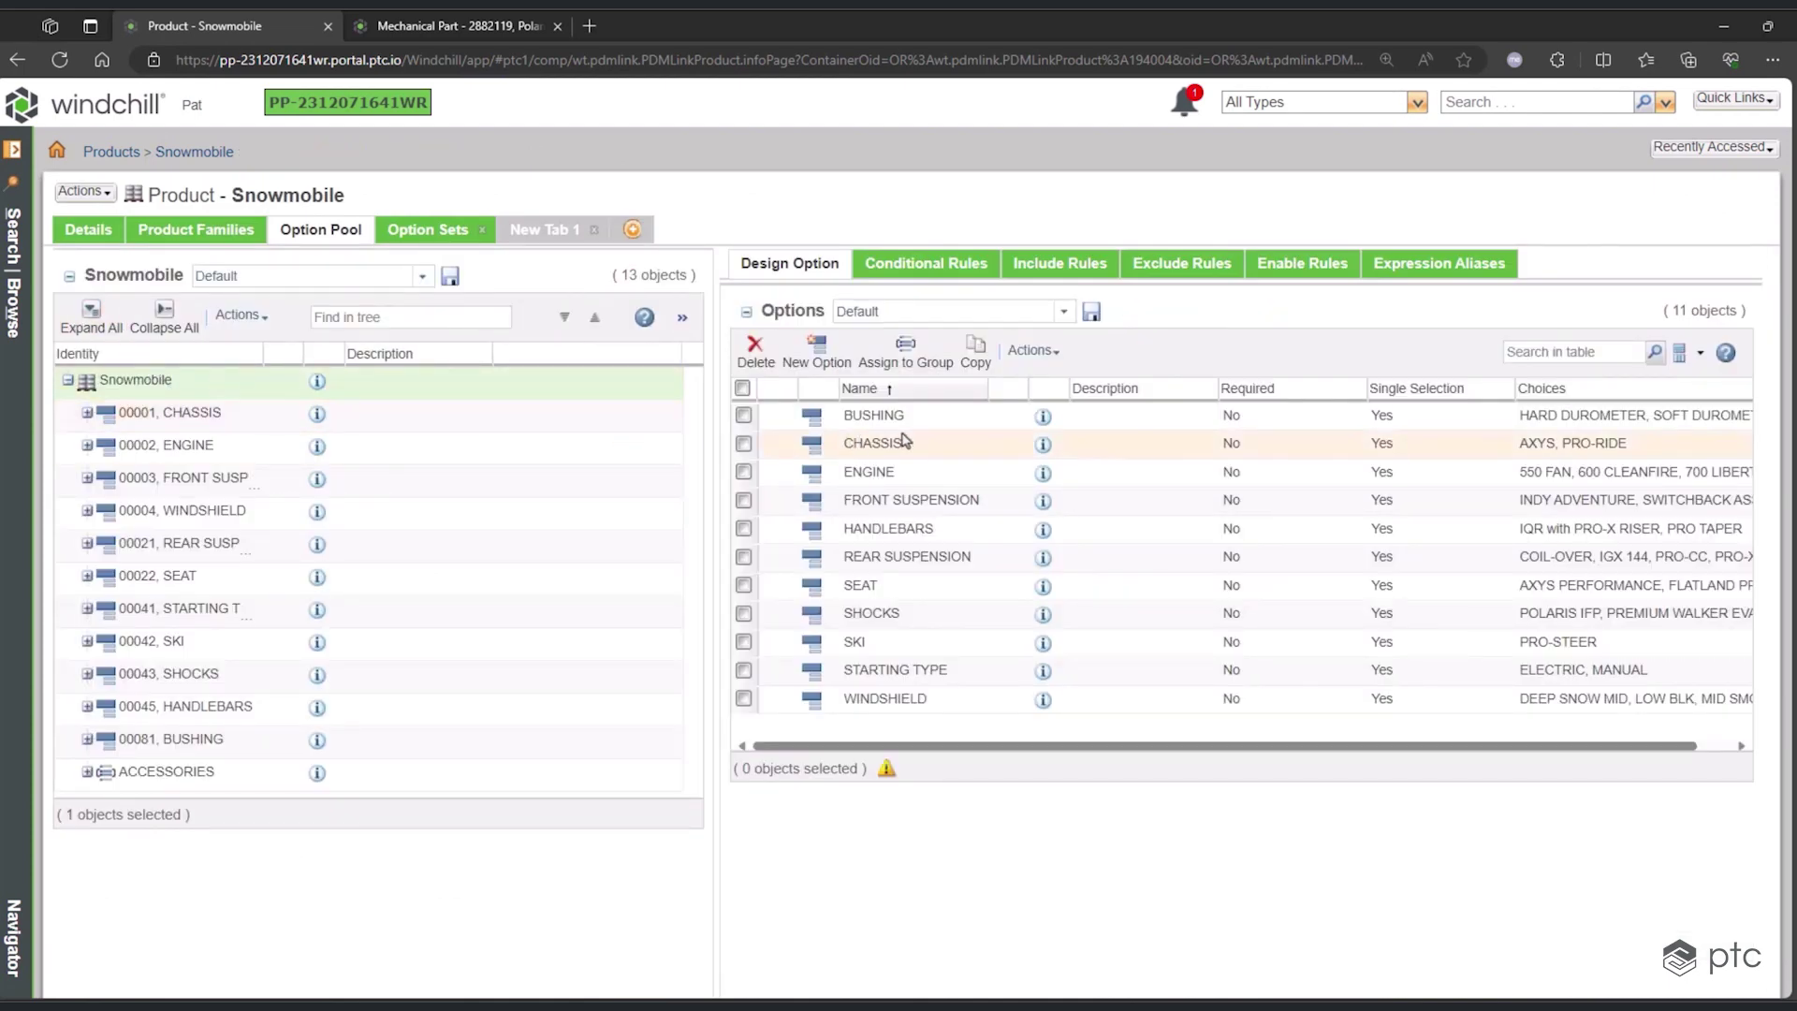
pyautogui.click(920, 272)
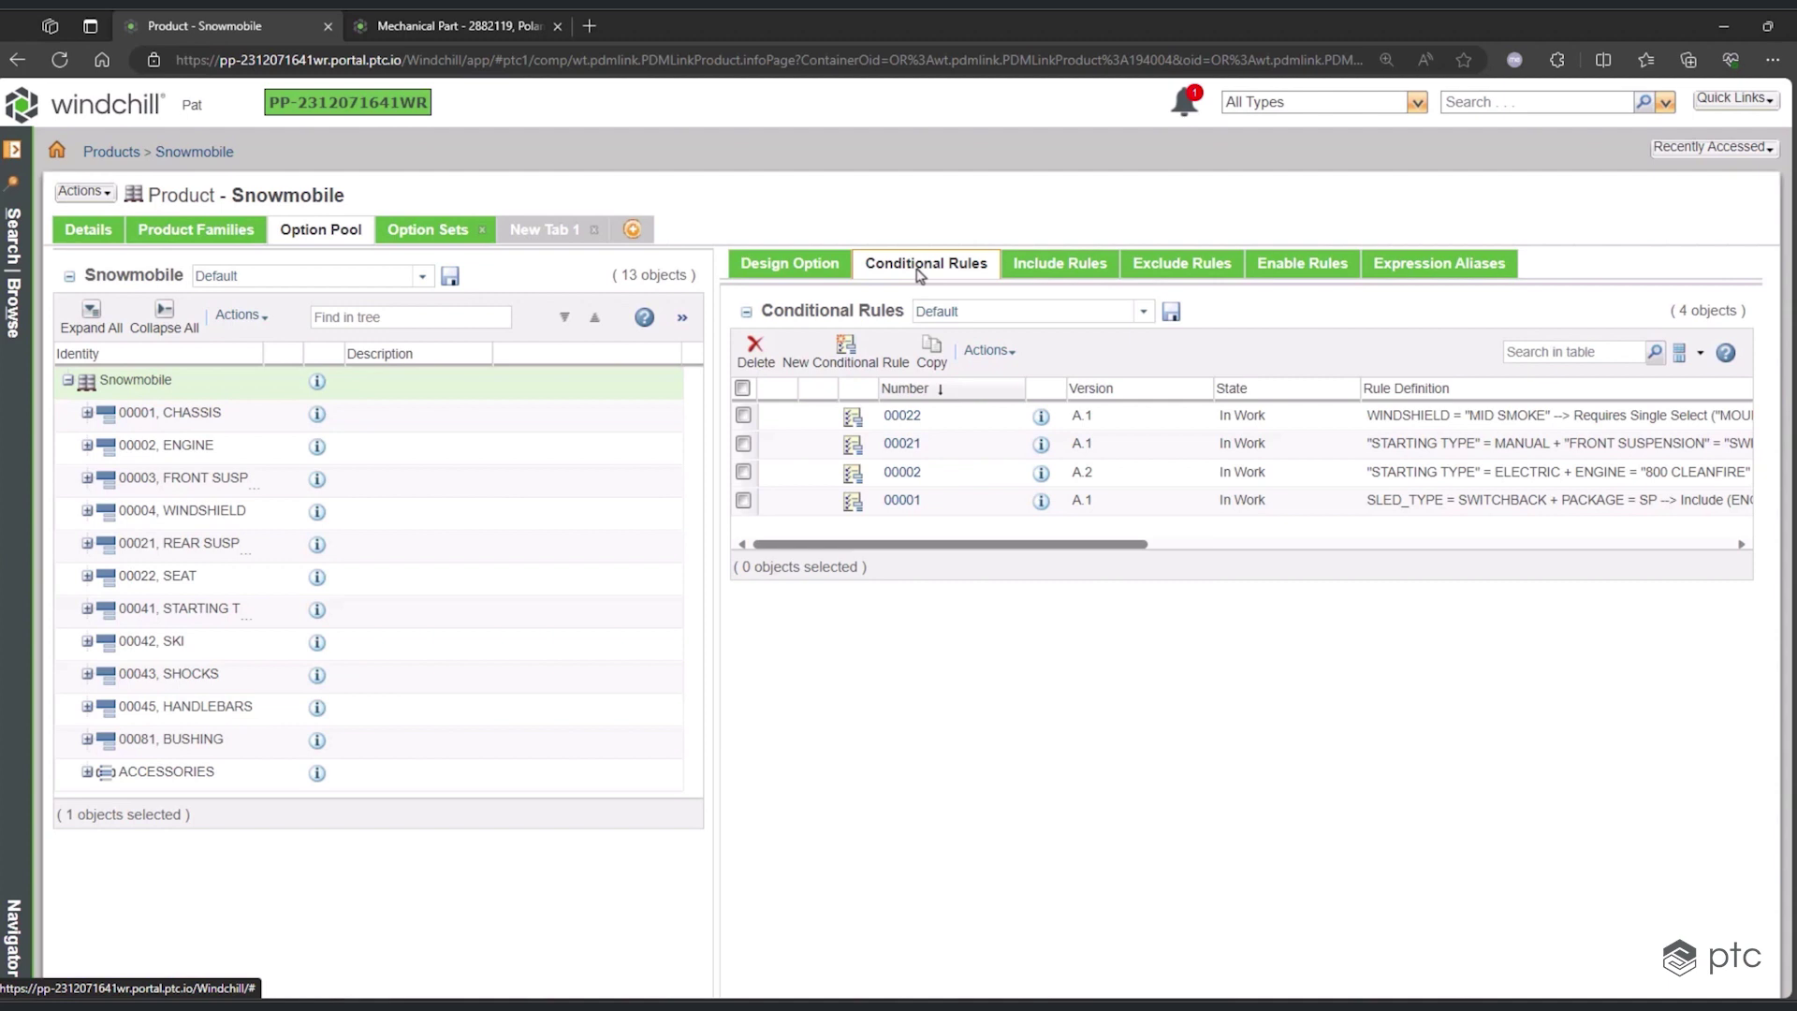
pyautogui.moveTo(1020, 545)
pyautogui.mouseDown()
pyautogui.moveTo(1206, 552)
pyautogui.moveTo(1024, 547)
pyautogui.mouseUp()
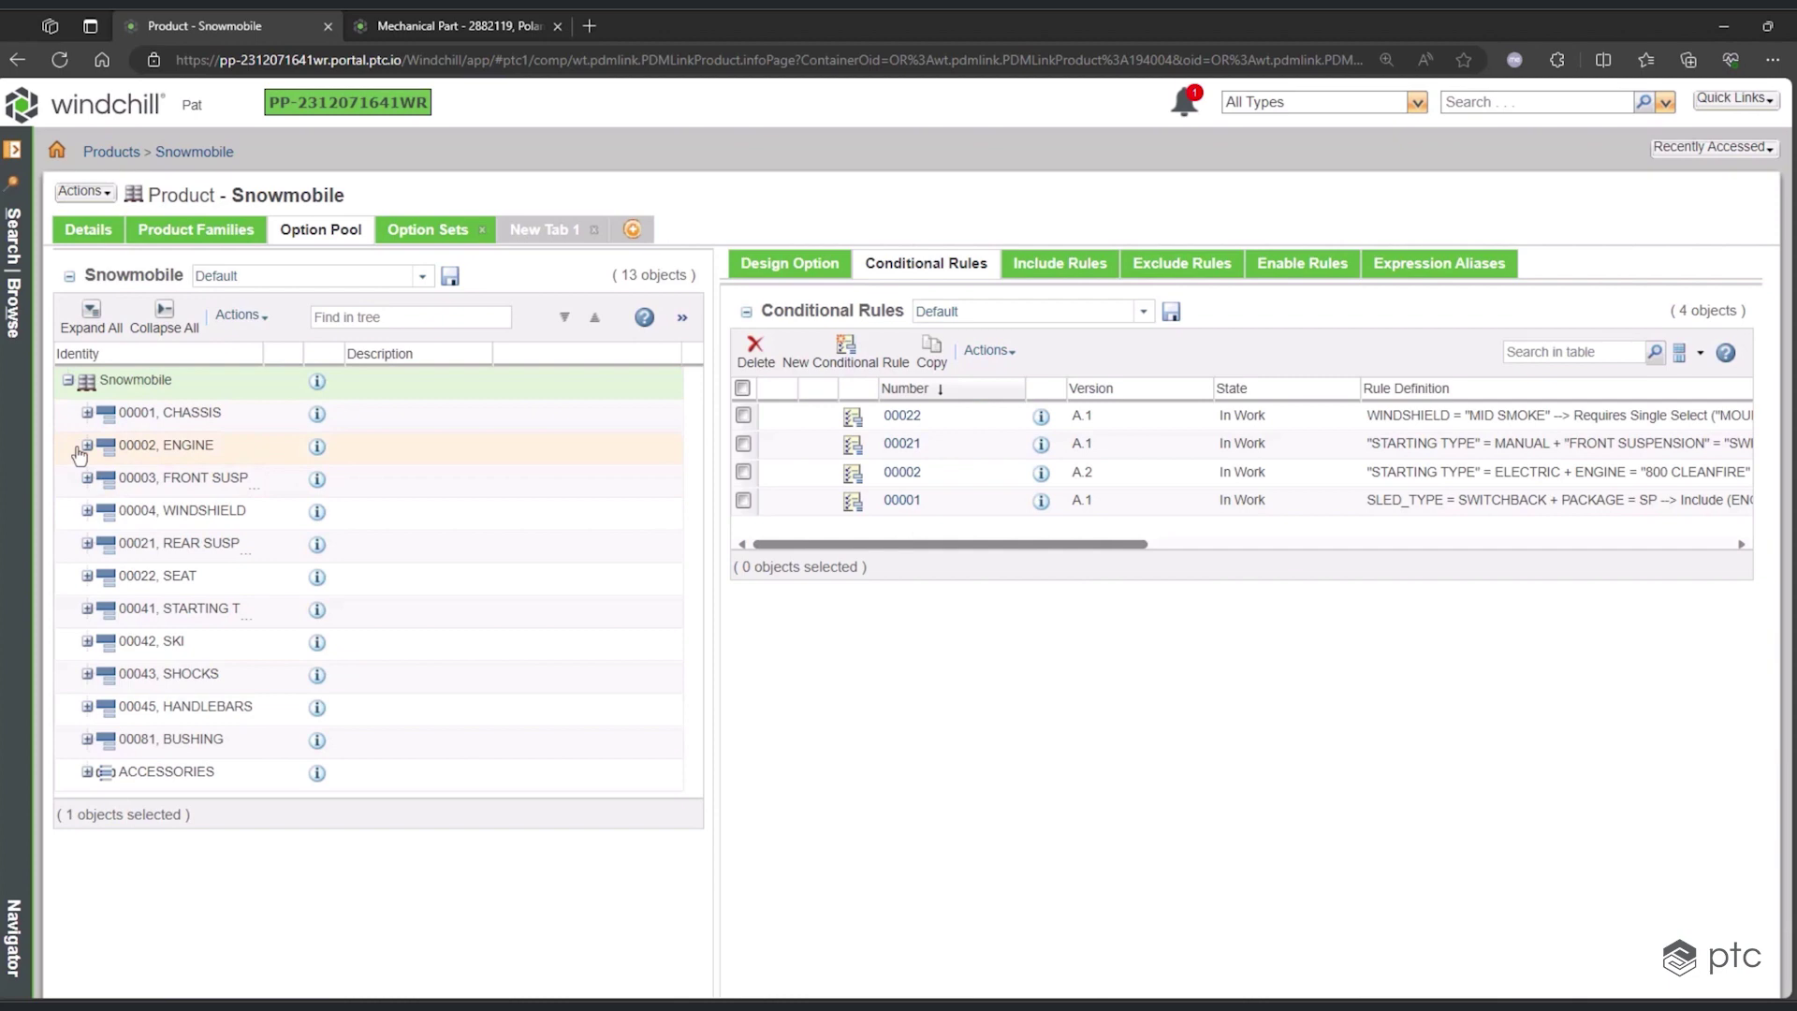
# - Expand 00002 ENGINE and view Where Used for its 00004 600 CLEANFIRE choice
pyautogui.click(192, 448)
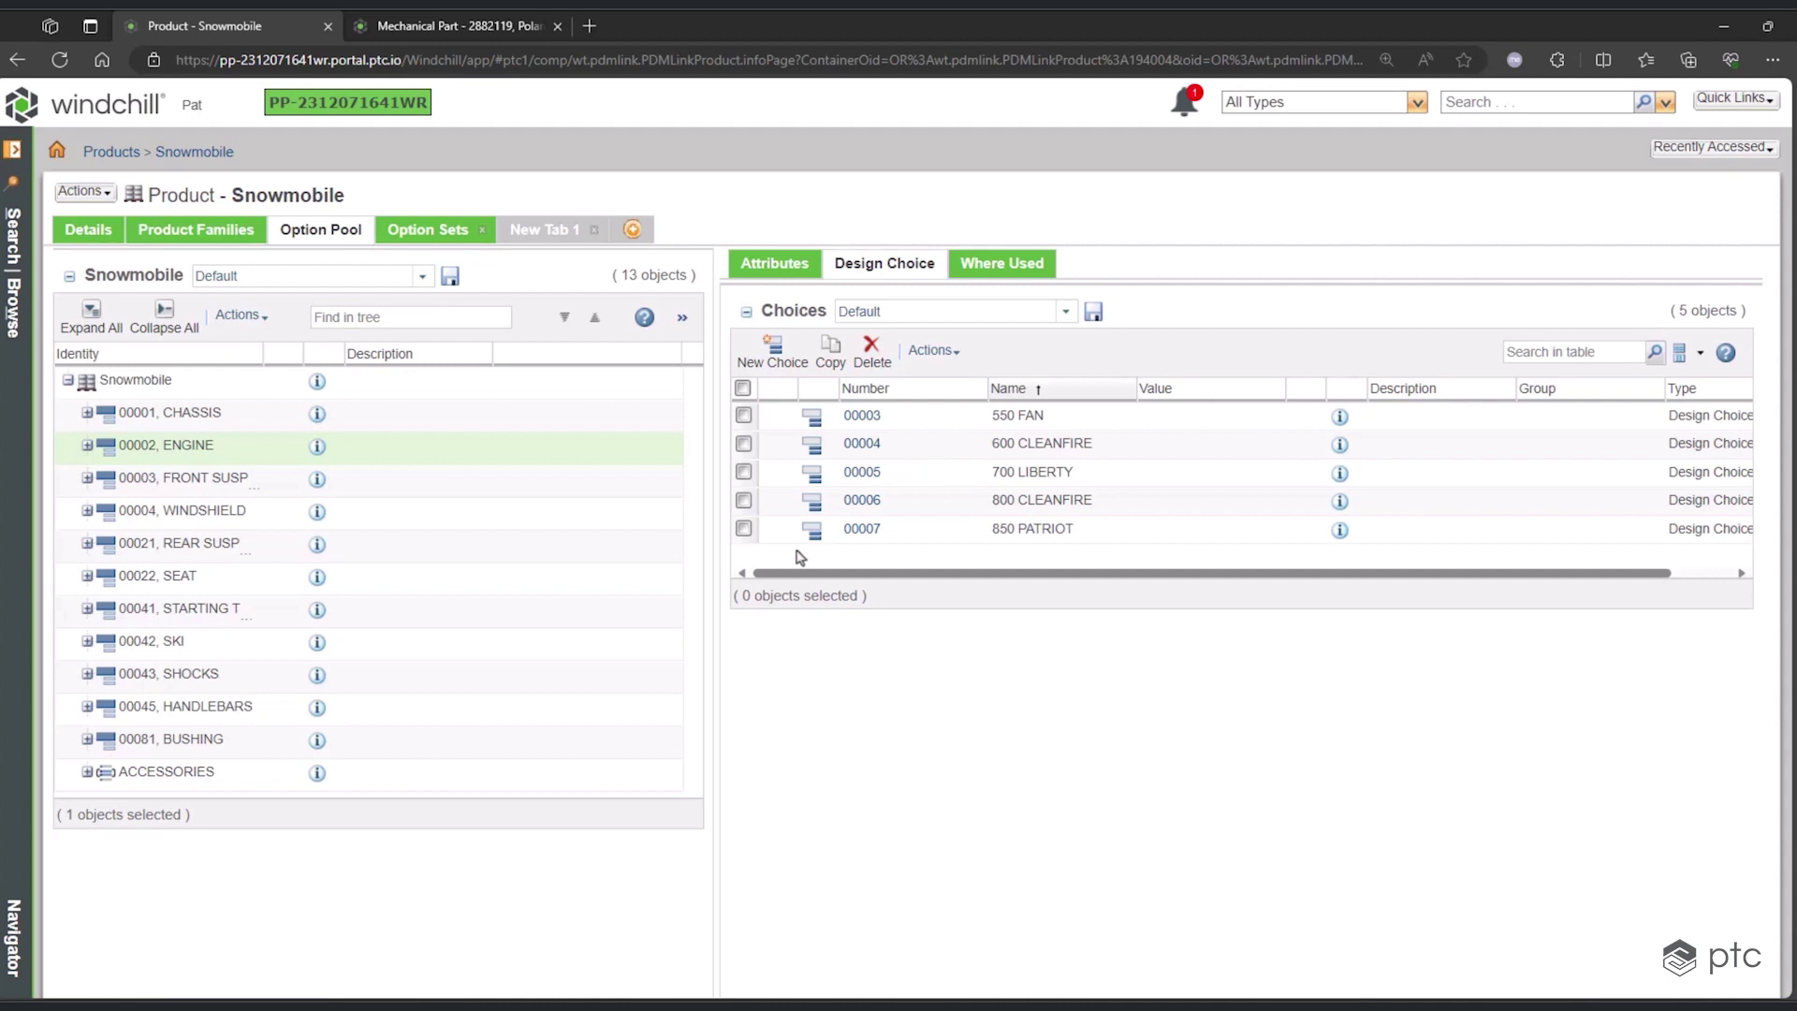
pyautogui.click(87, 445)
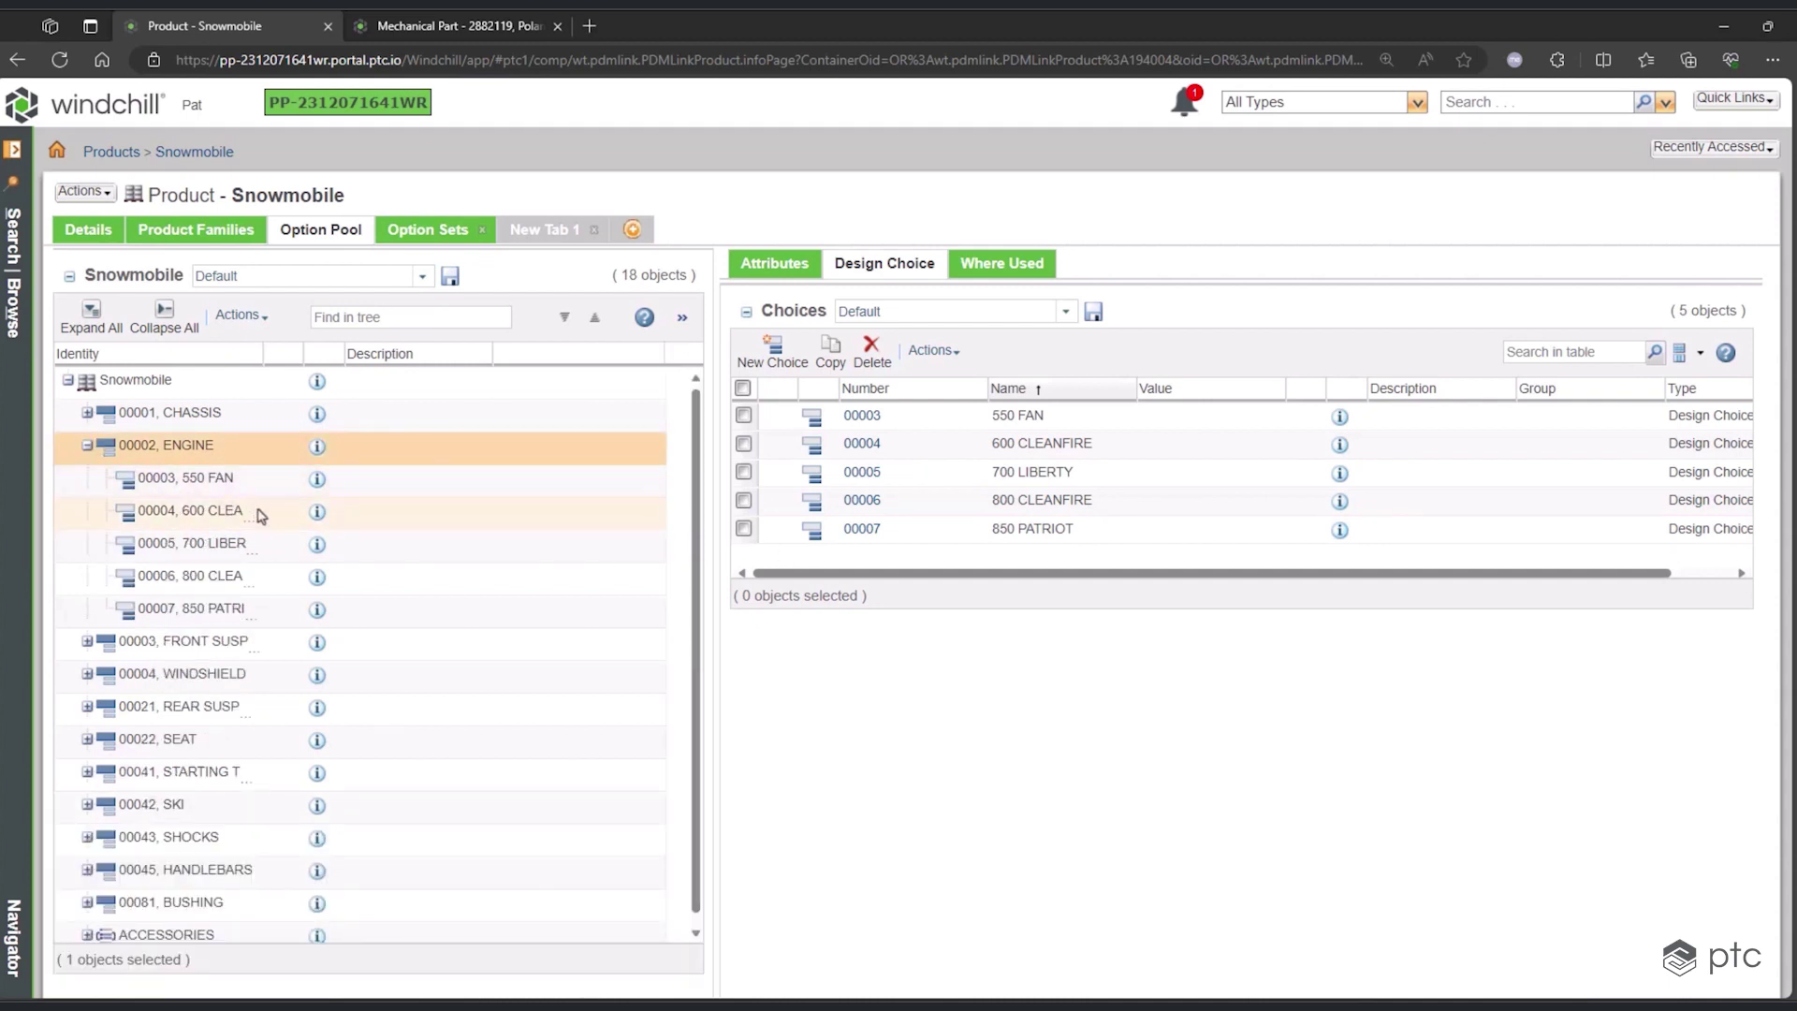
pyautogui.click(261, 515)
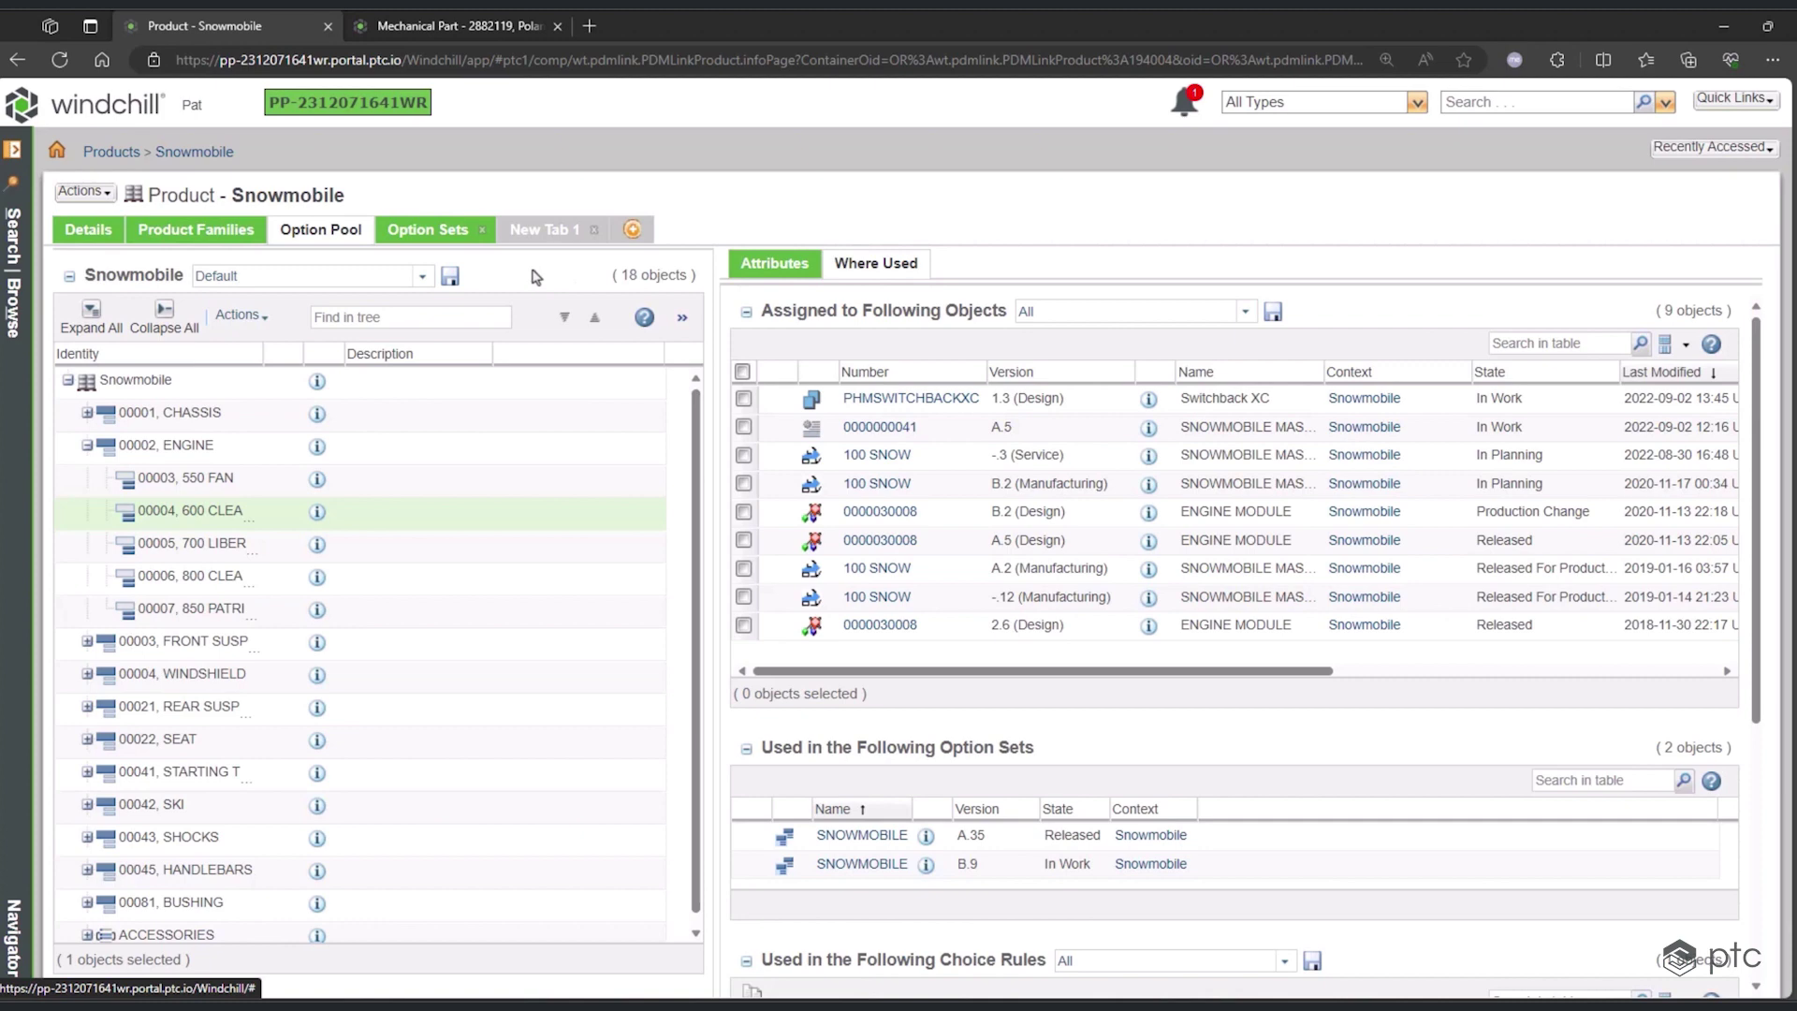
pyautogui.click(13, 149)
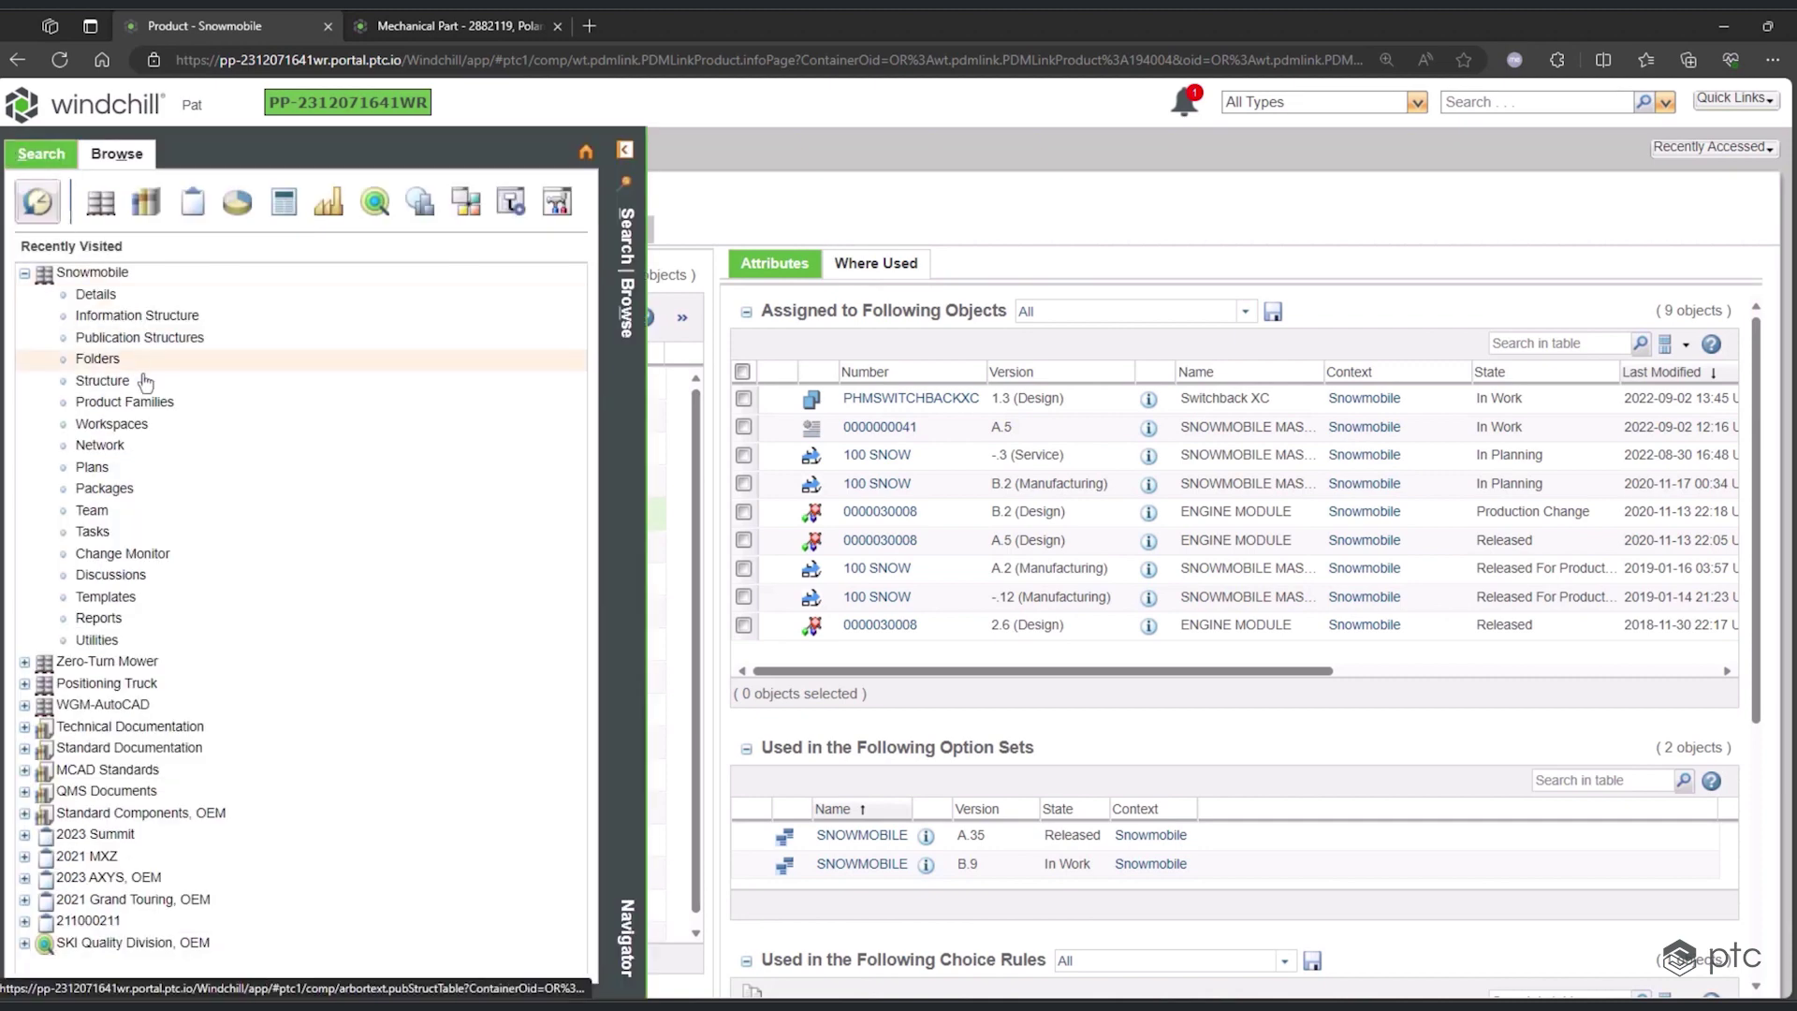
pyautogui.click(102, 381)
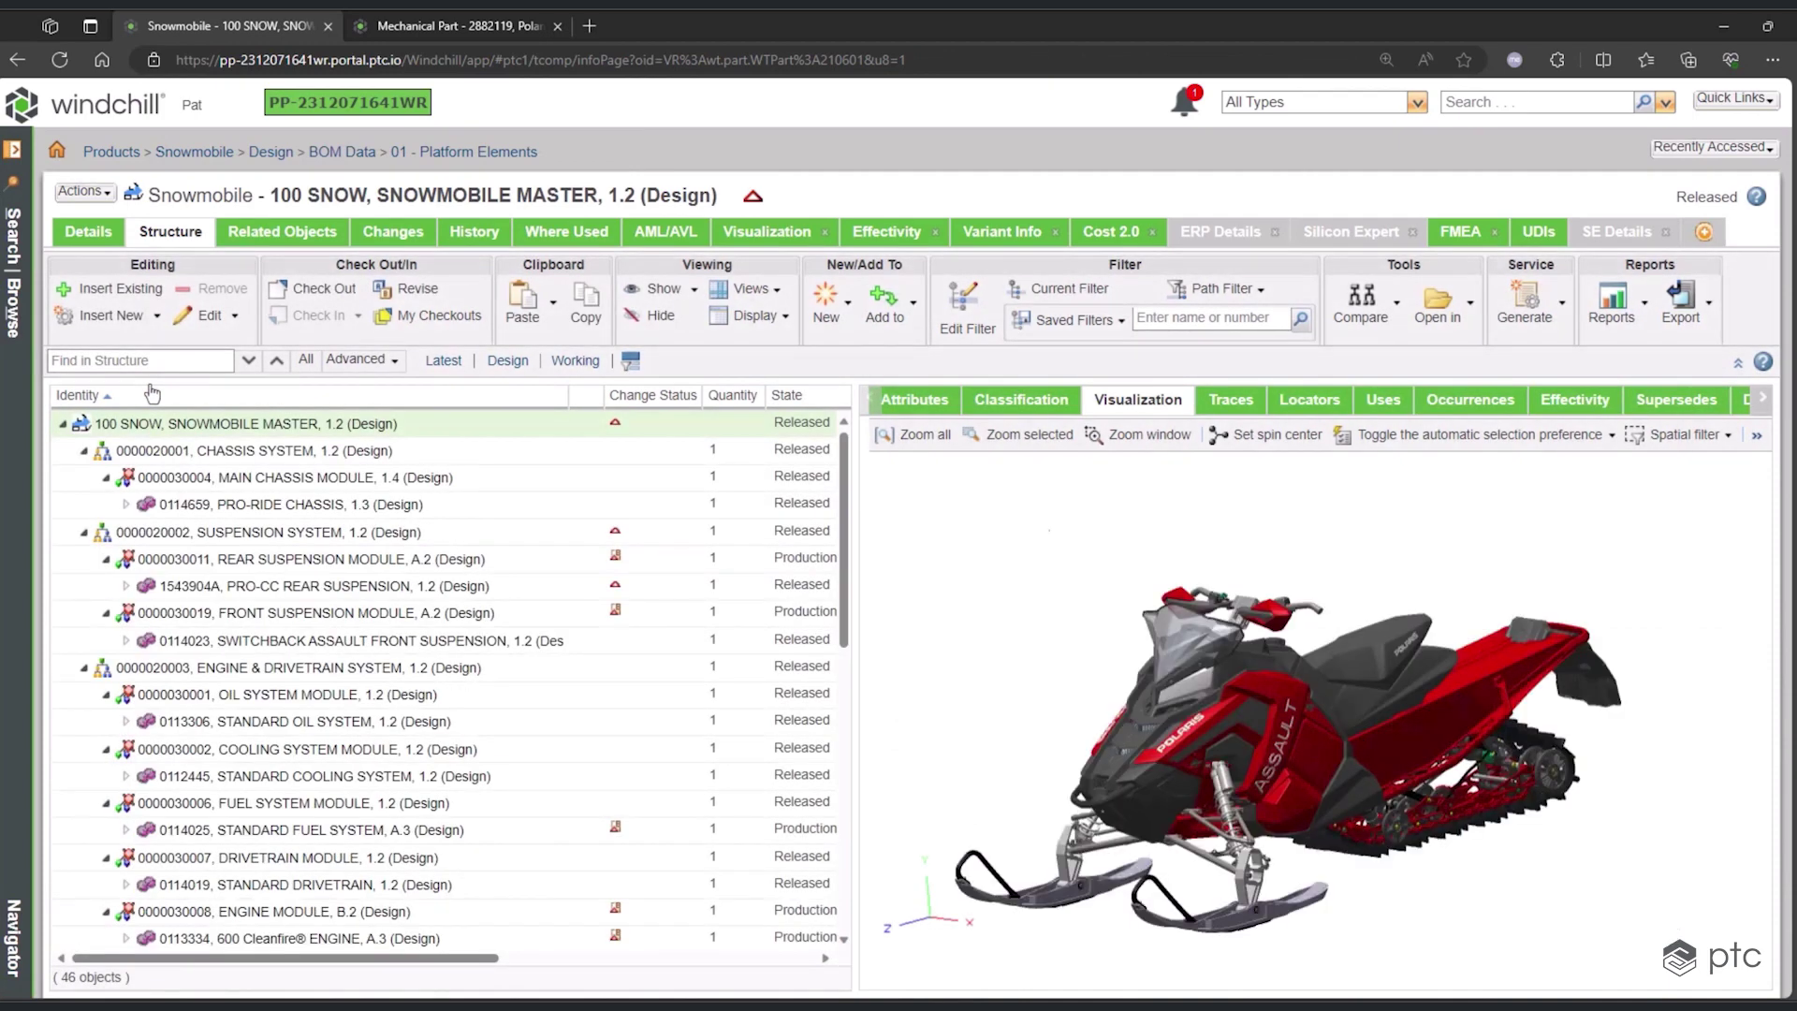
pyautogui.click(1112, 321)
pyautogui.click(1109, 392)
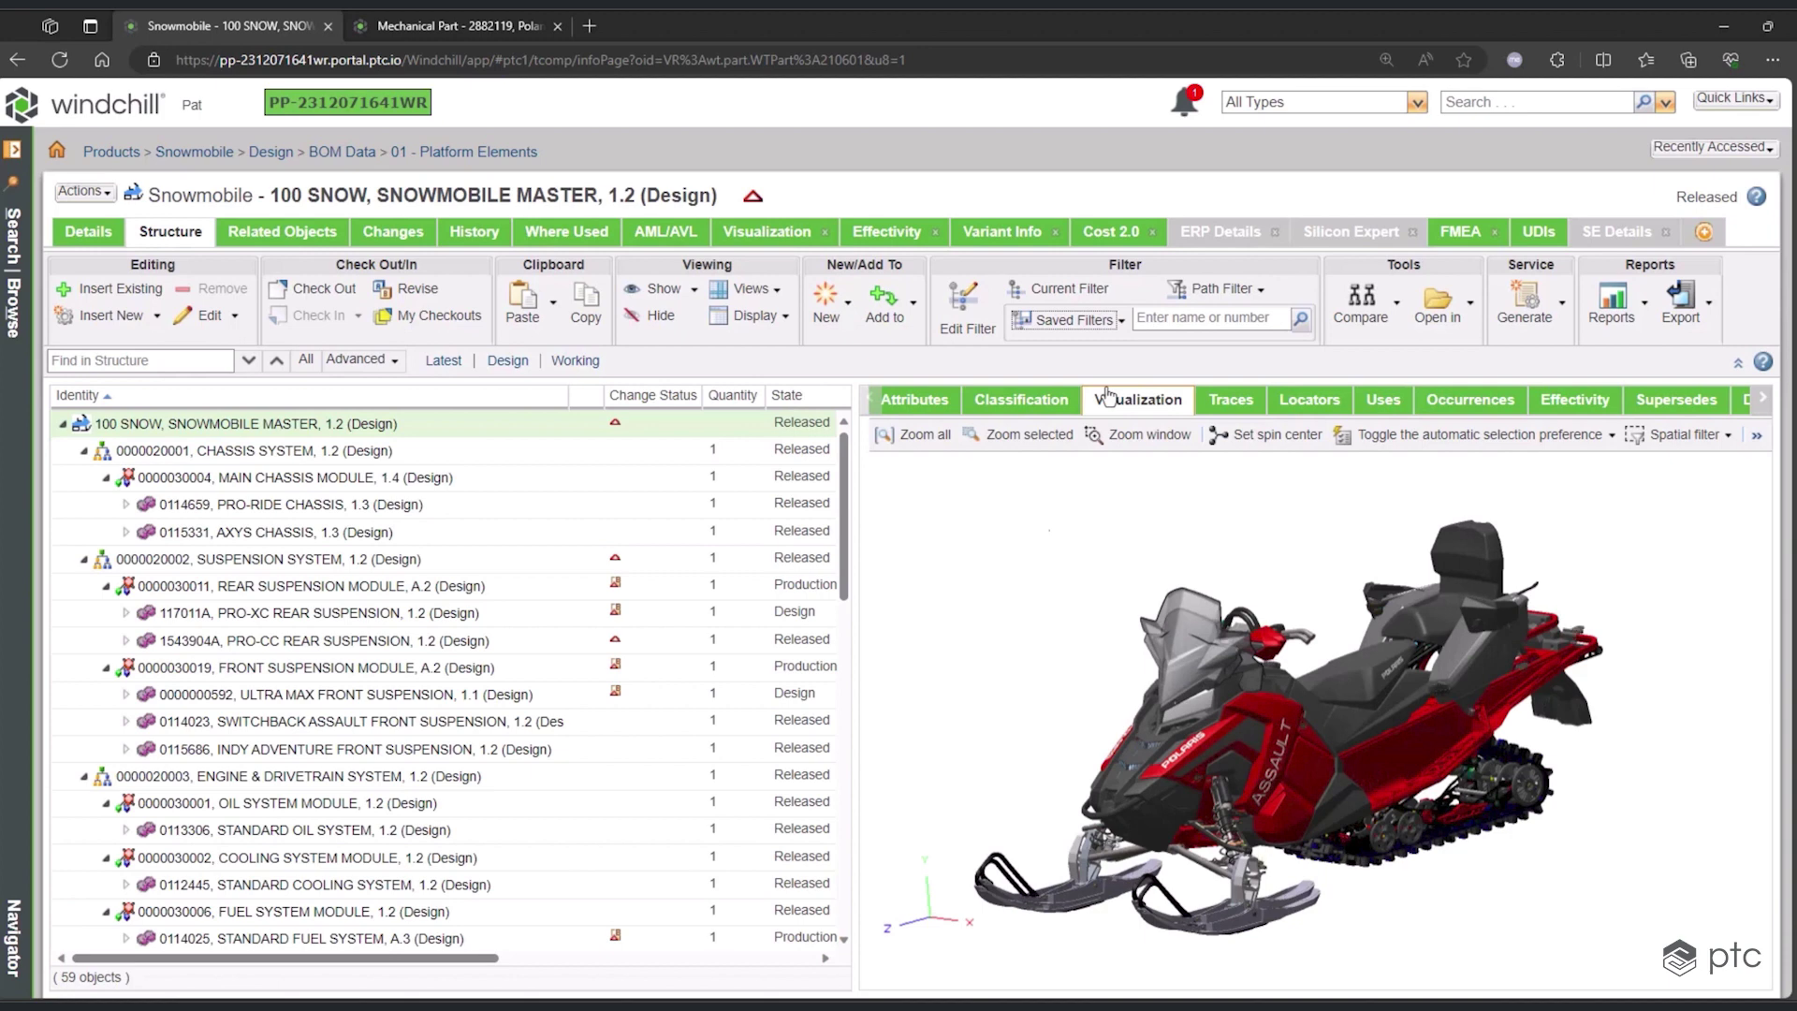
# - In the option filter, choose SOFT DUROMETER bushing, AXYS chassis, 700 LIBERTY engine, SWITCHBACK ASSAULT front and PRO-CC rear suspension
pyautogui.click(998, 306)
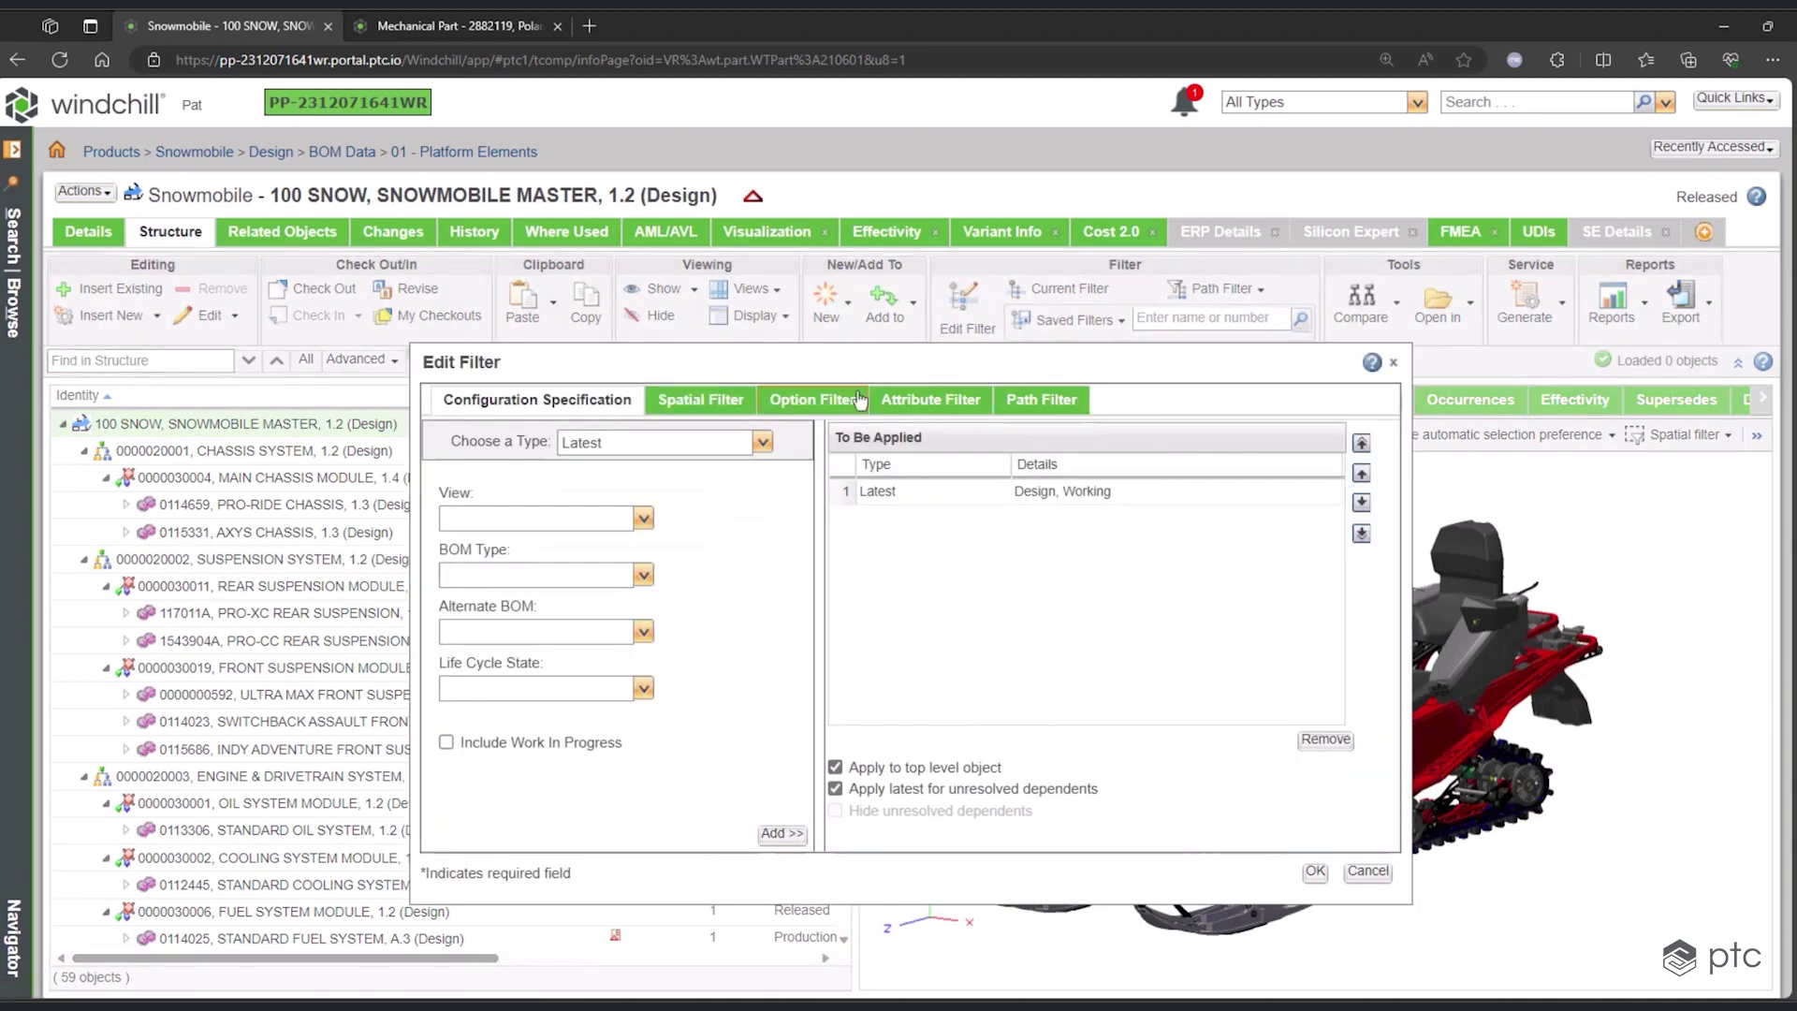
pyautogui.click(815, 402)
pyautogui.click(760, 611)
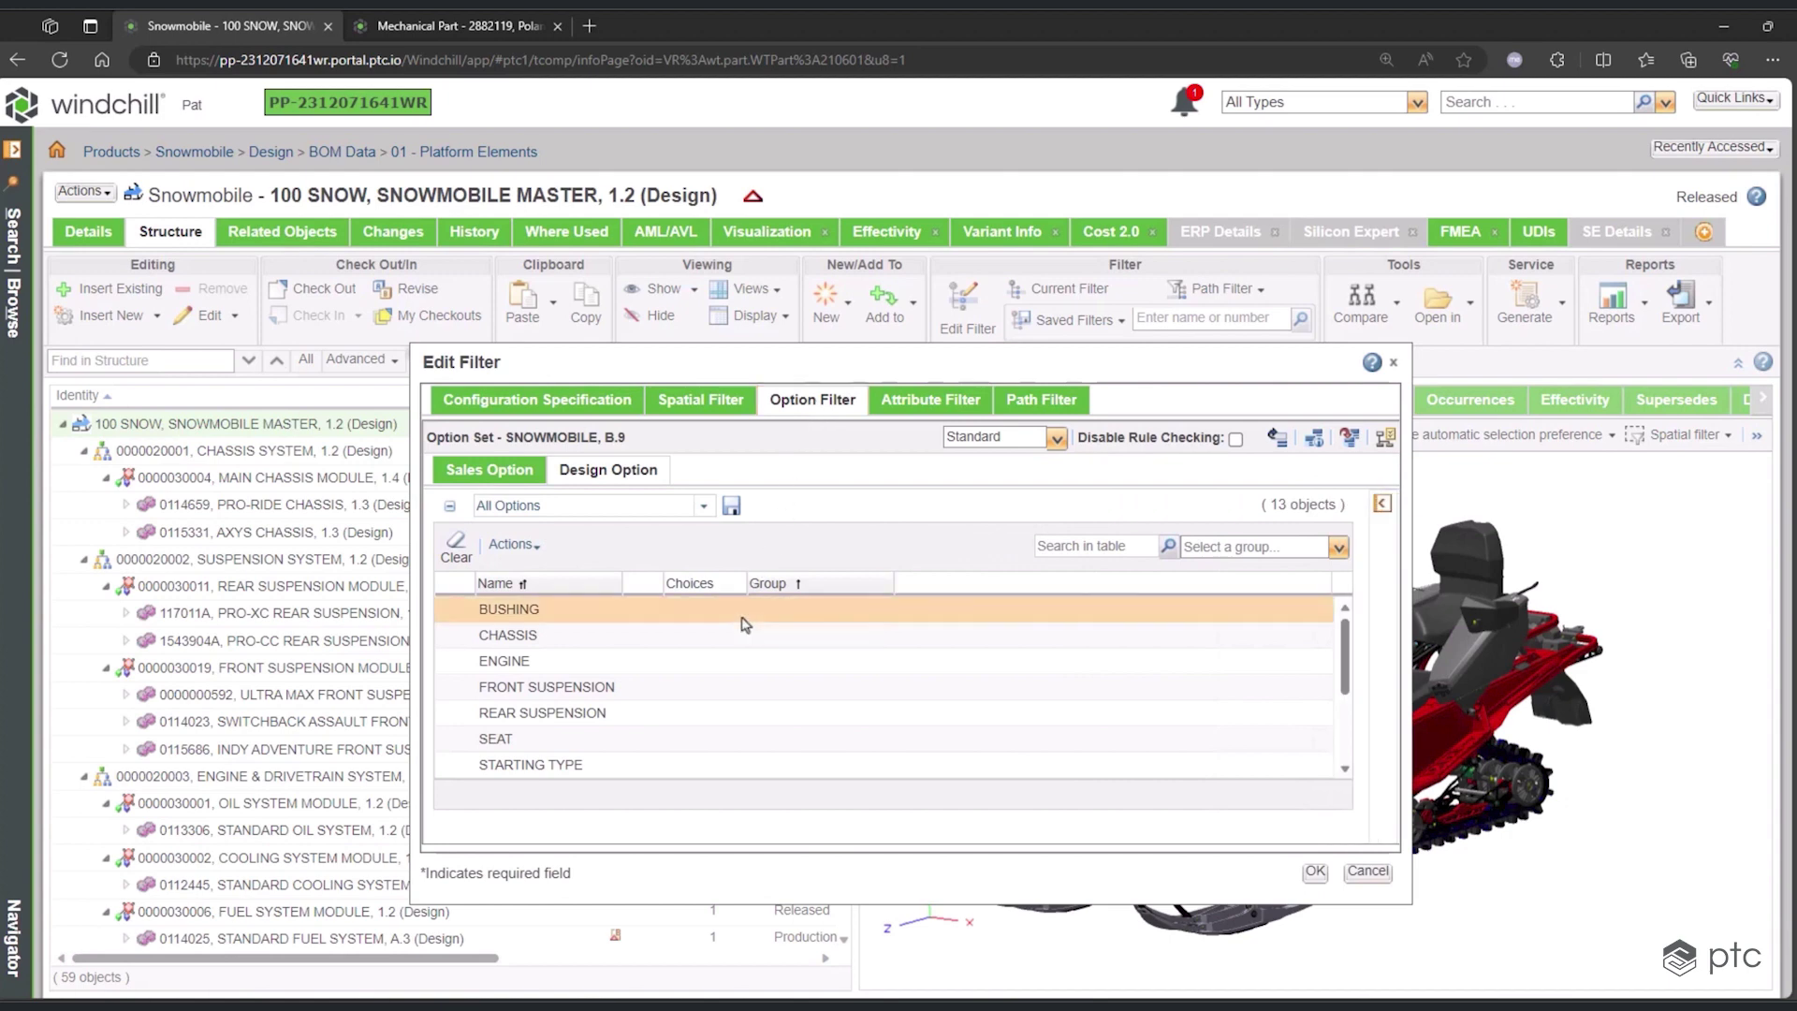
pyautogui.click(1126, 597)
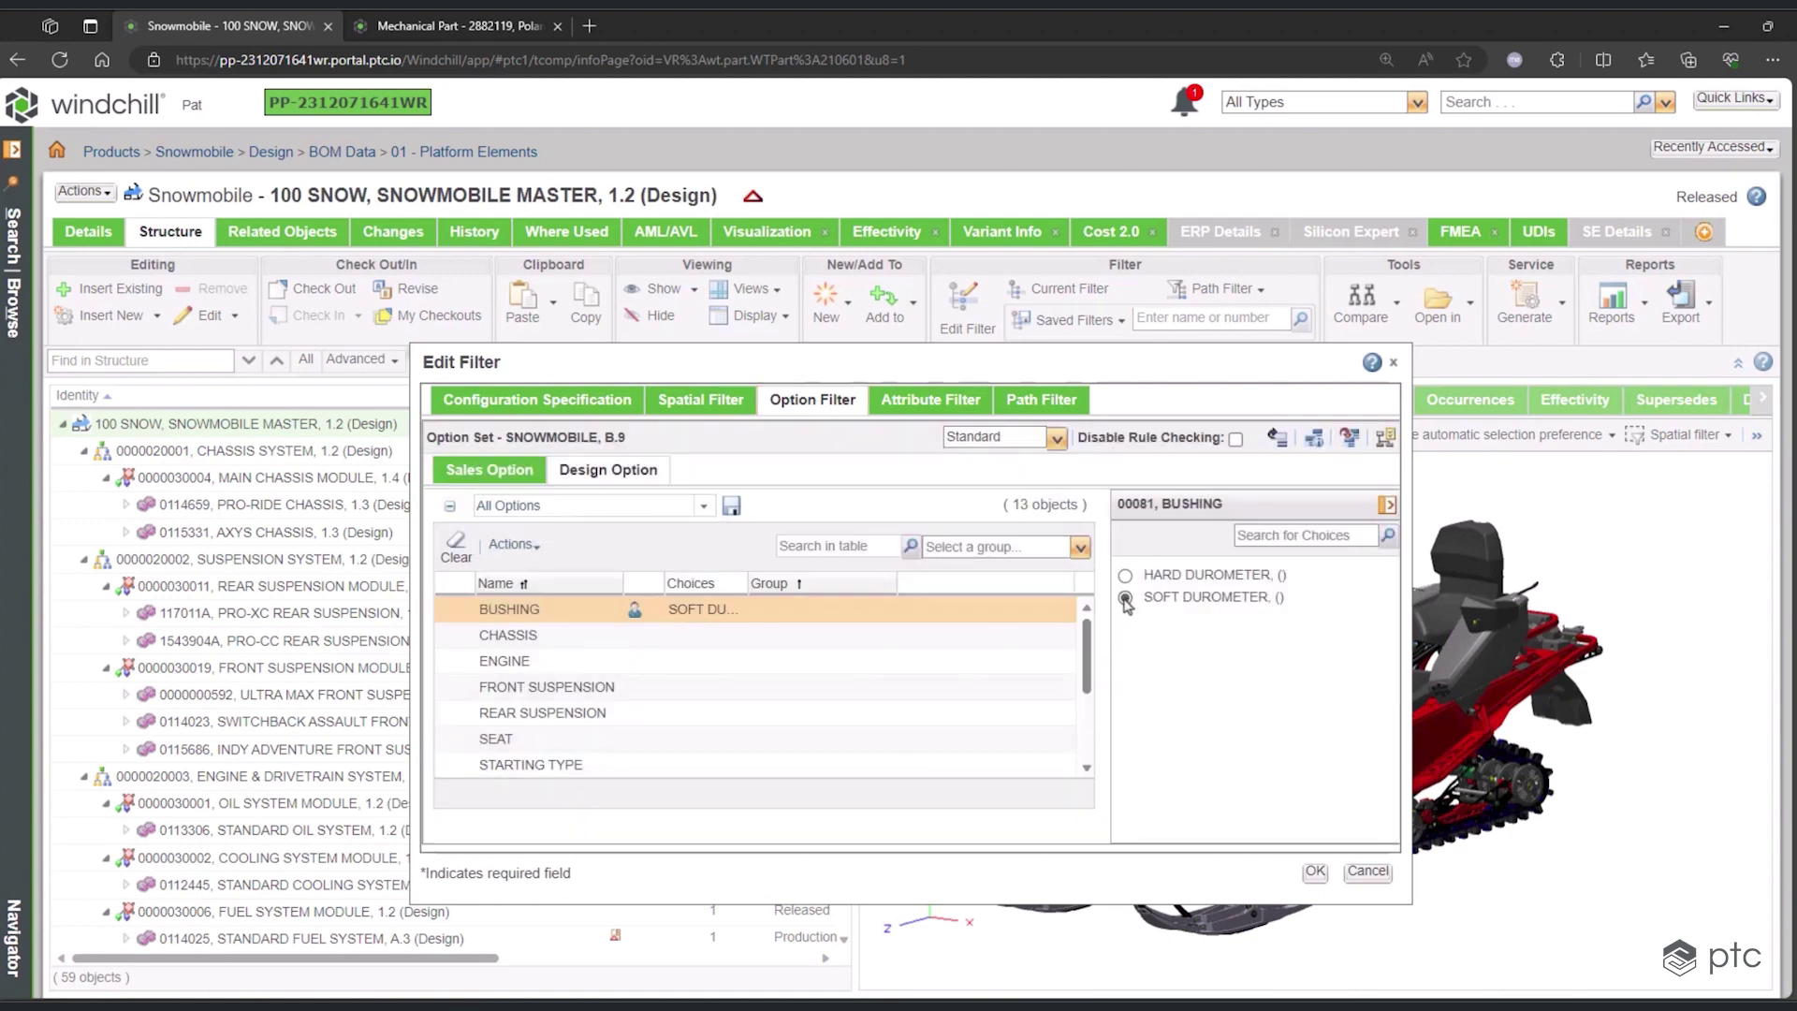
pyautogui.click(690, 637)
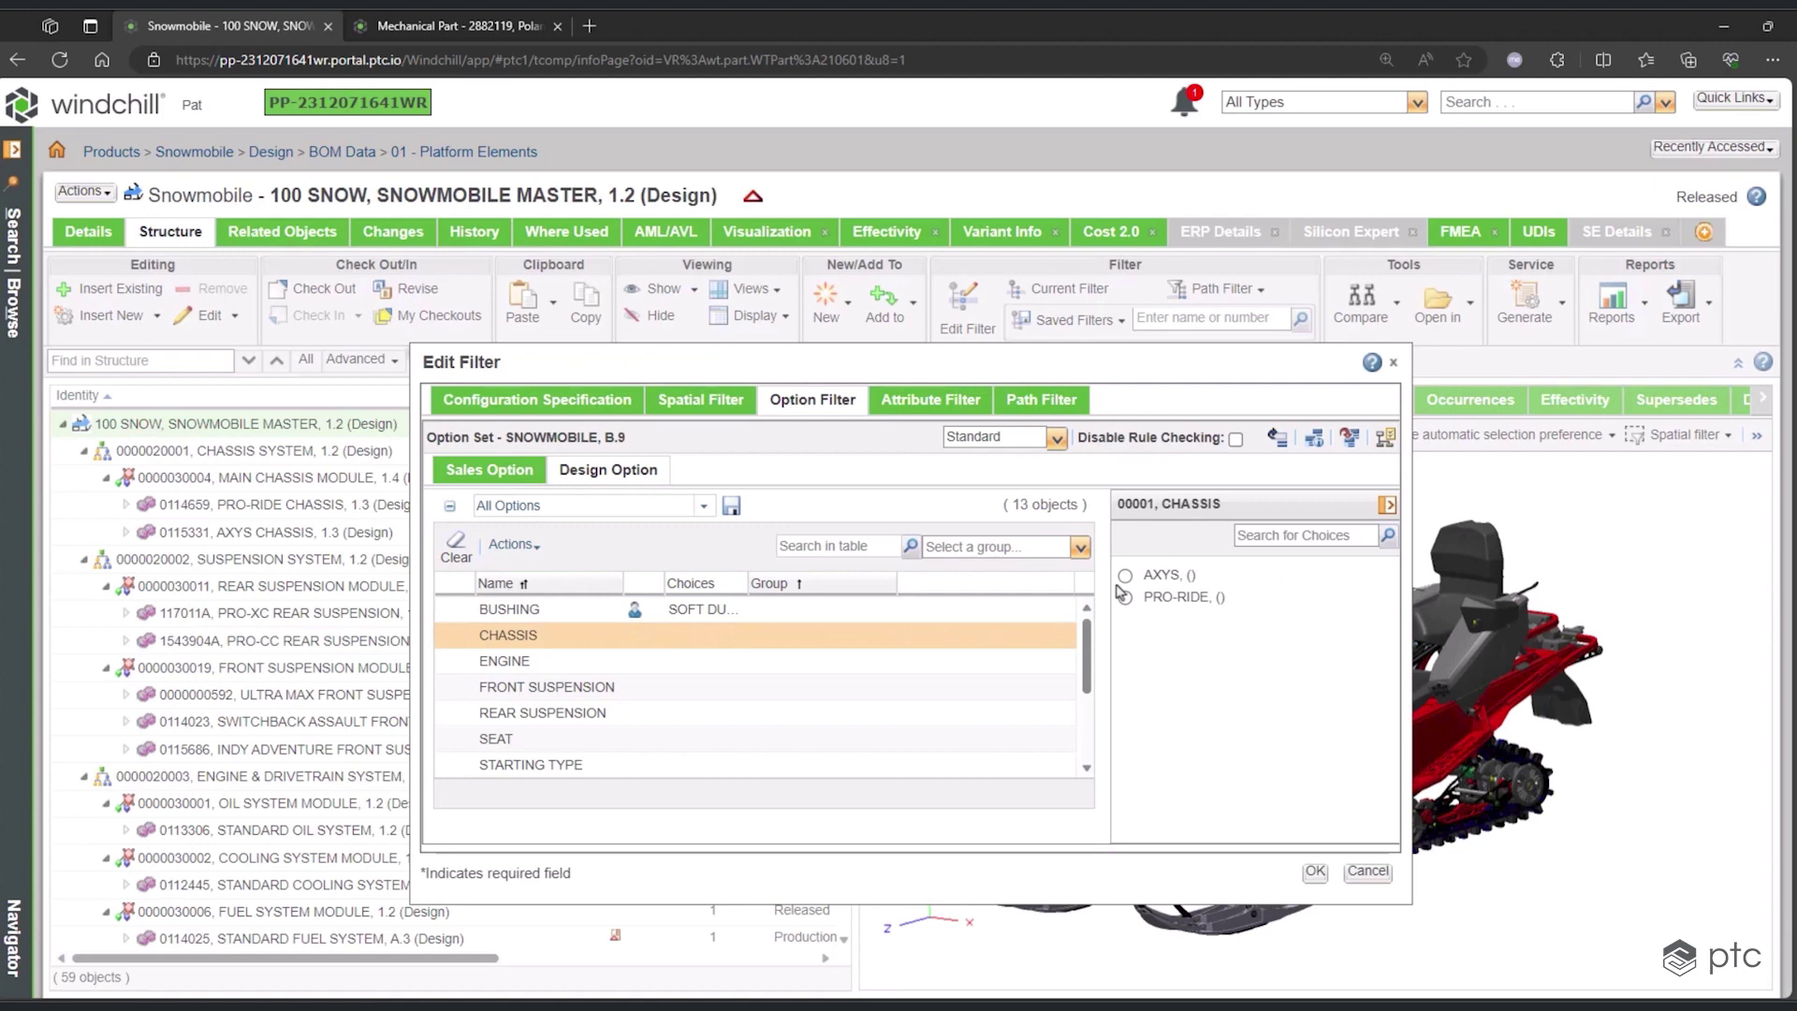
pyautogui.click(1125, 574)
pyautogui.click(707, 662)
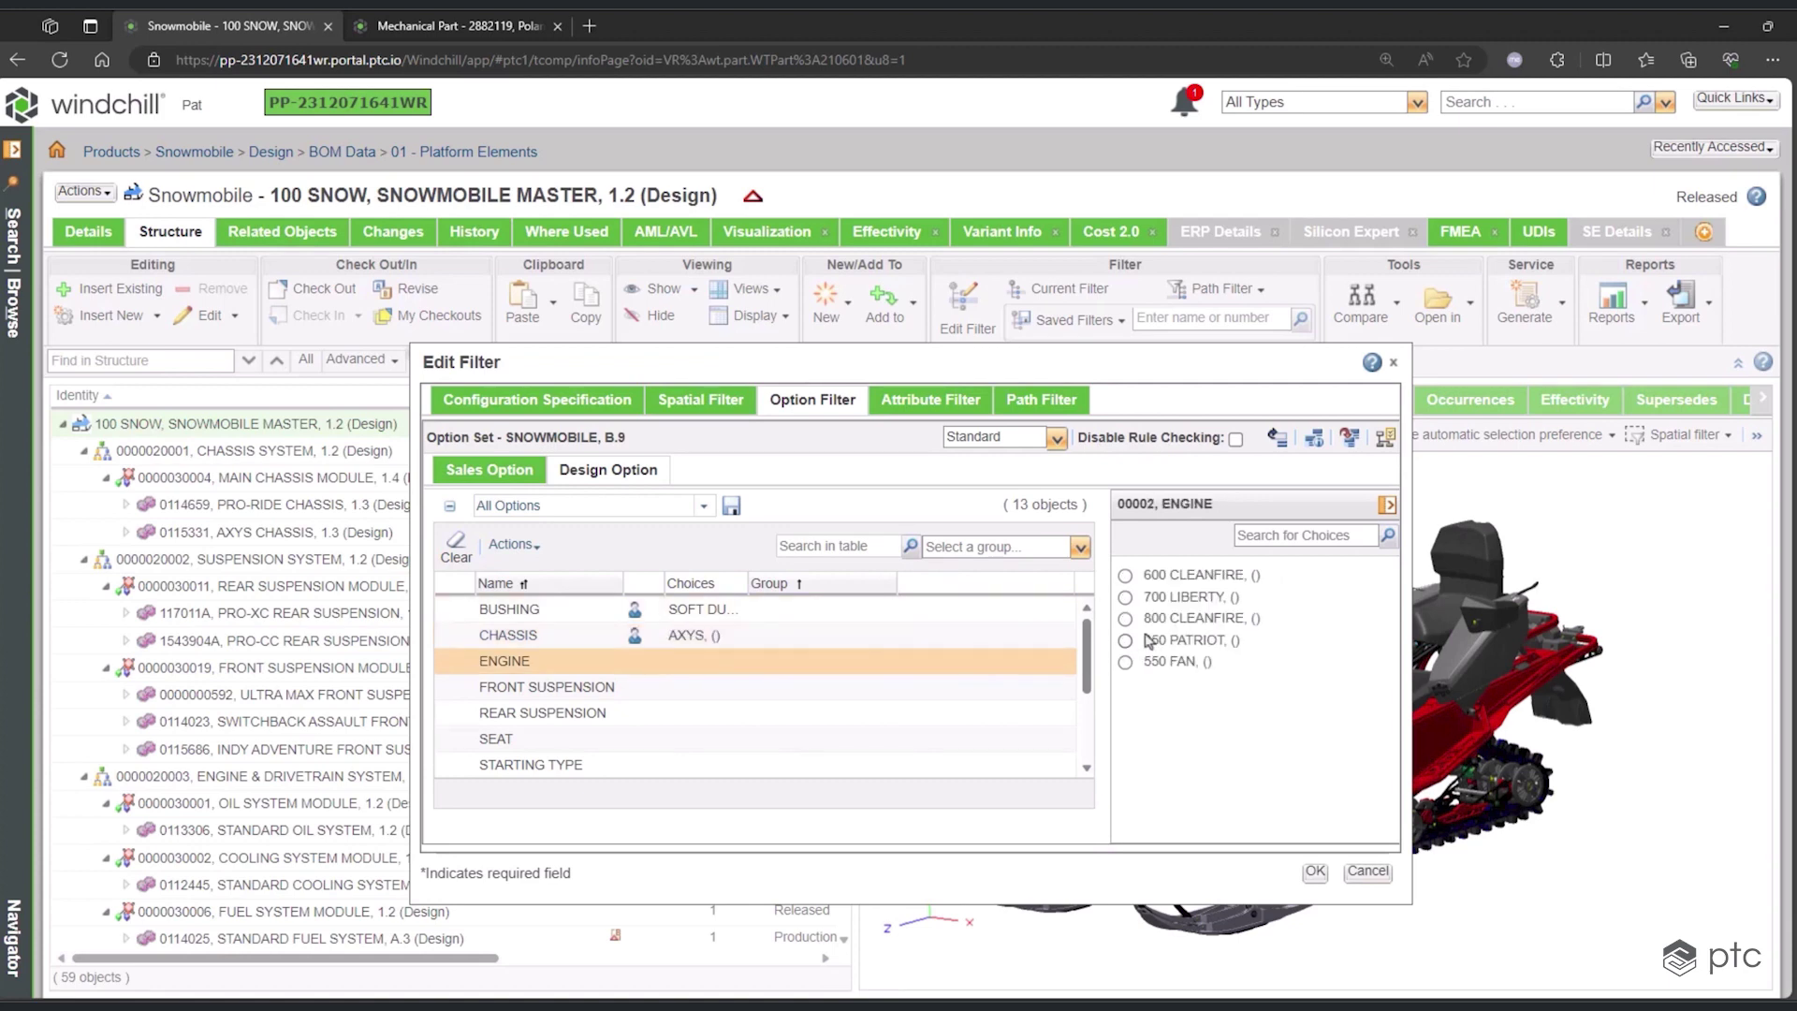
pyautogui.click(1125, 597)
pyautogui.click(1010, 691)
pyautogui.click(1125, 575)
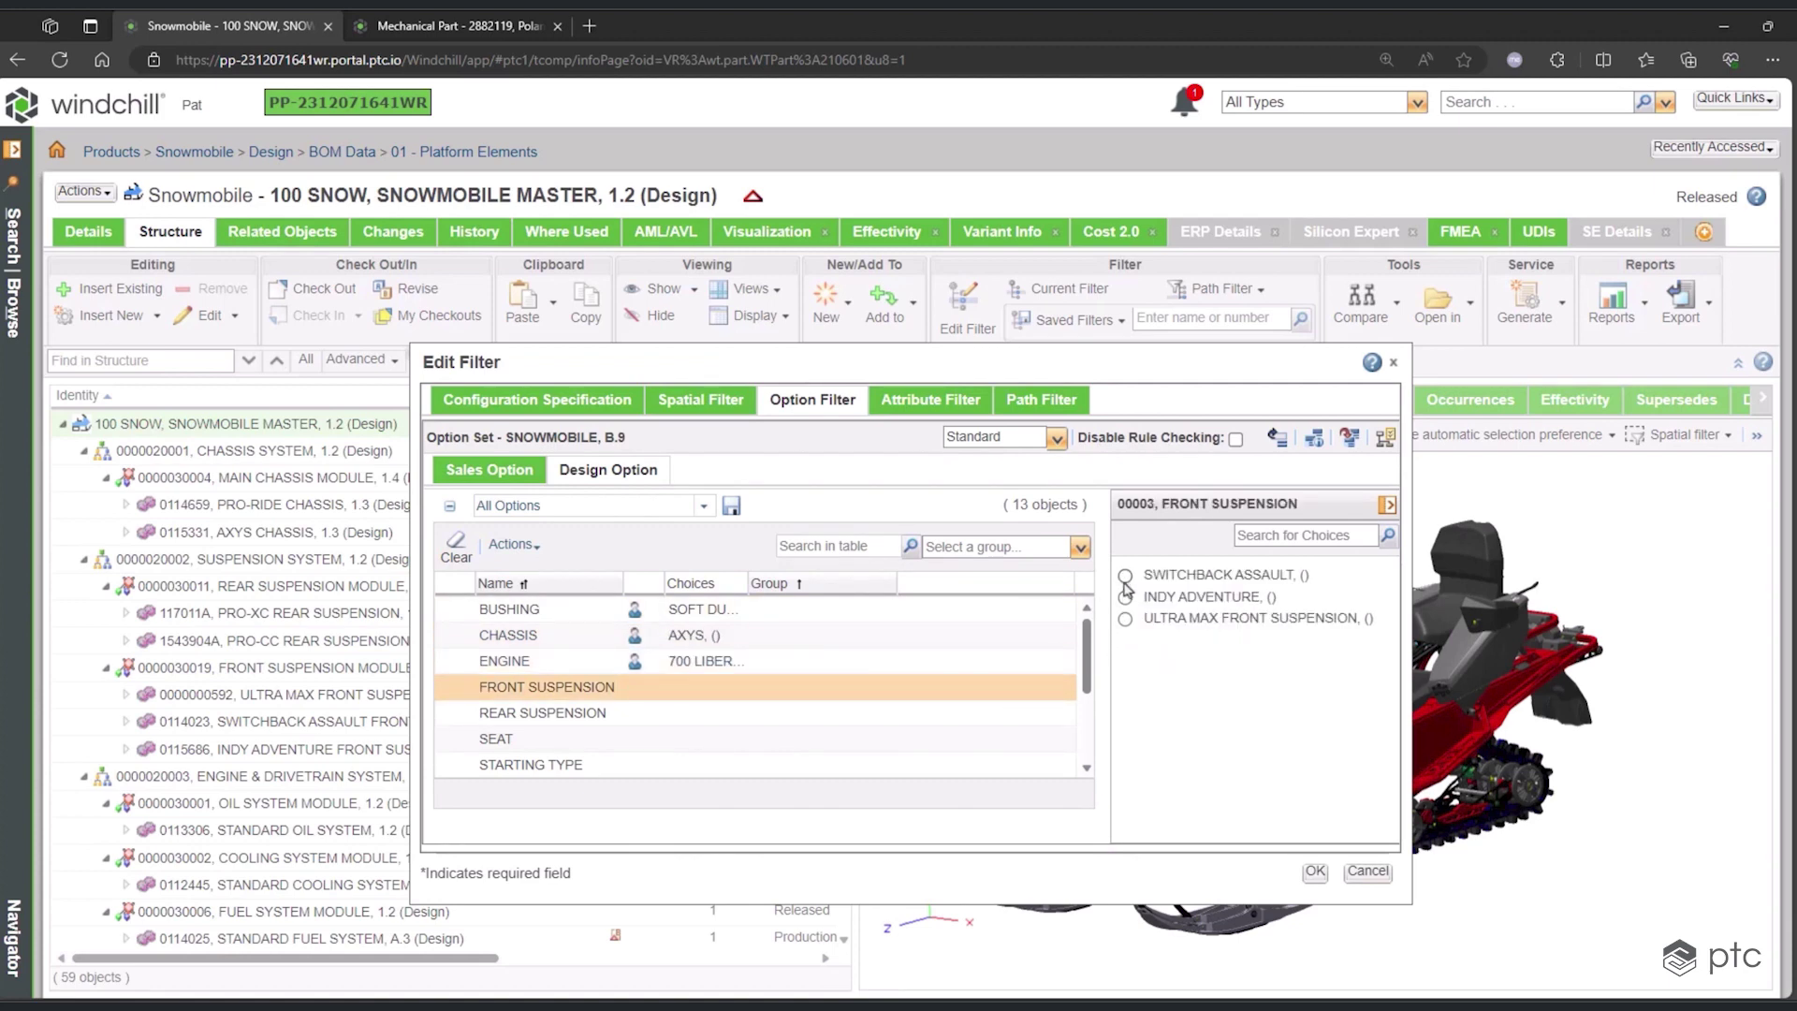
pyautogui.click(925, 715)
pyautogui.click(1126, 575)
# - Choose AXYS PERFORMANCE seat, MANUAL starting, DEEP SNOW MID windshield, no handguards, mountain bar or passenger seat, then apply
pyautogui.click(927, 744)
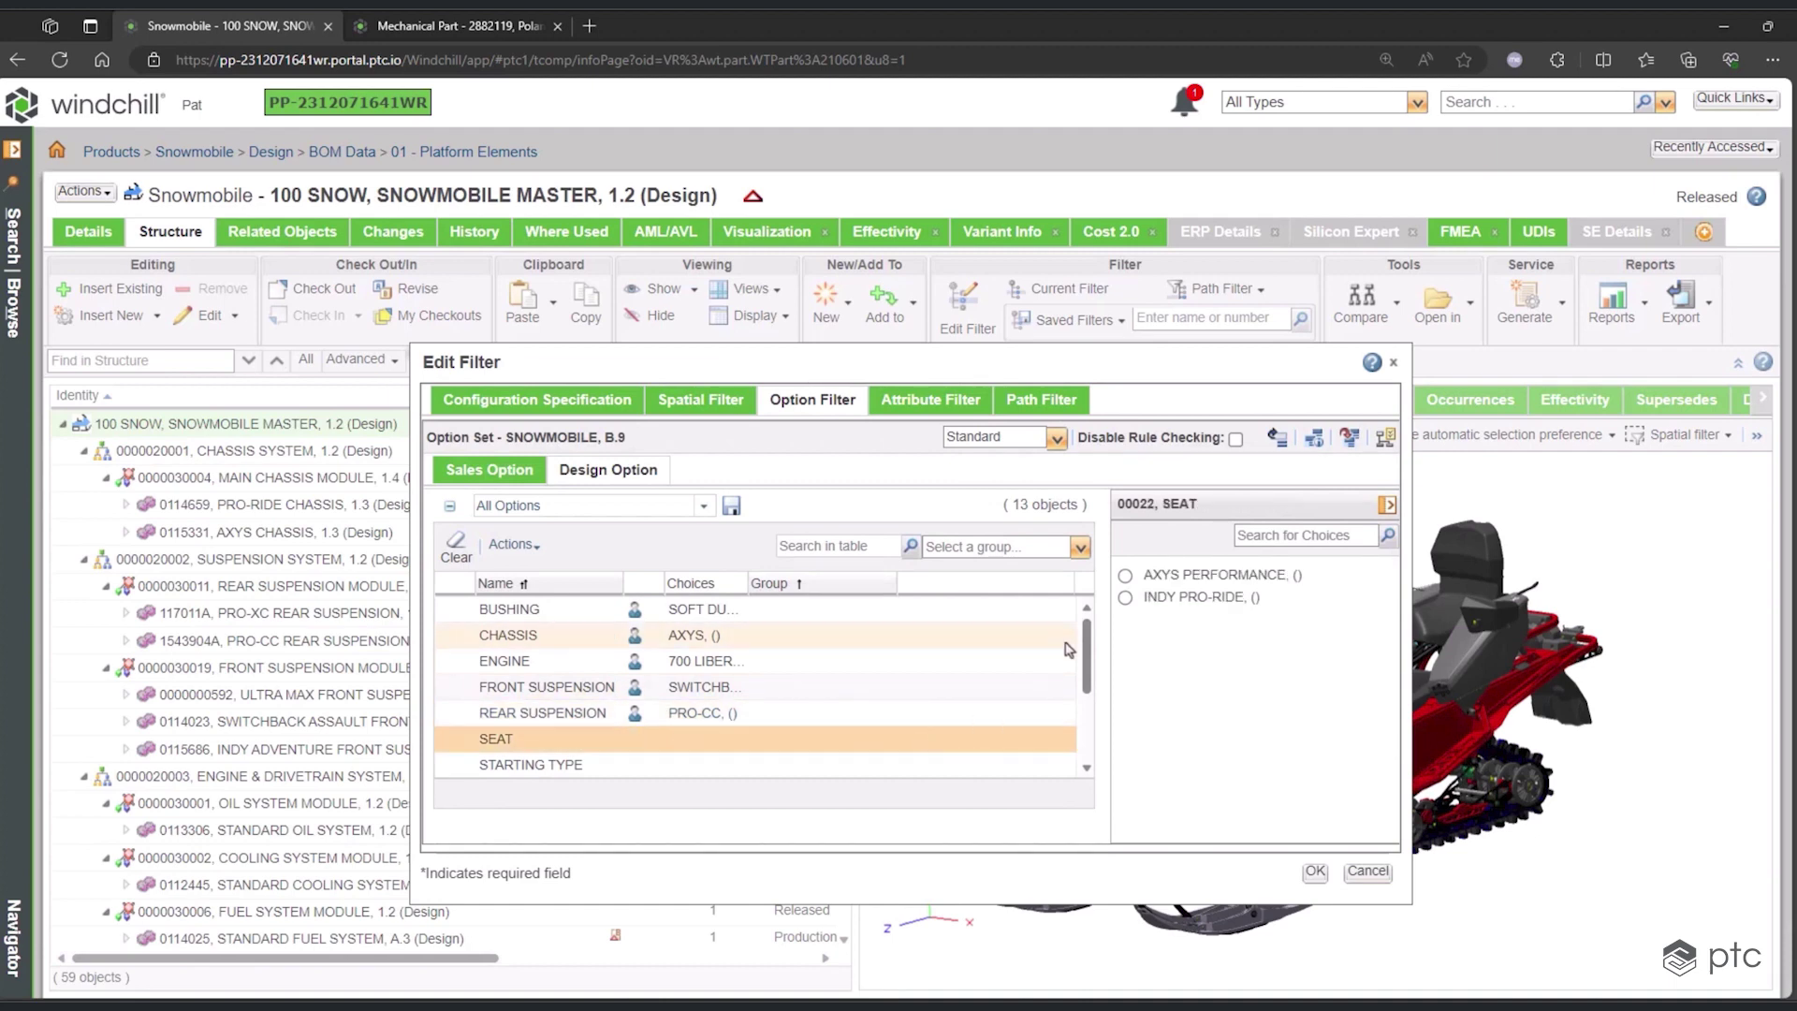
pyautogui.click(1125, 575)
pyautogui.click(995, 710)
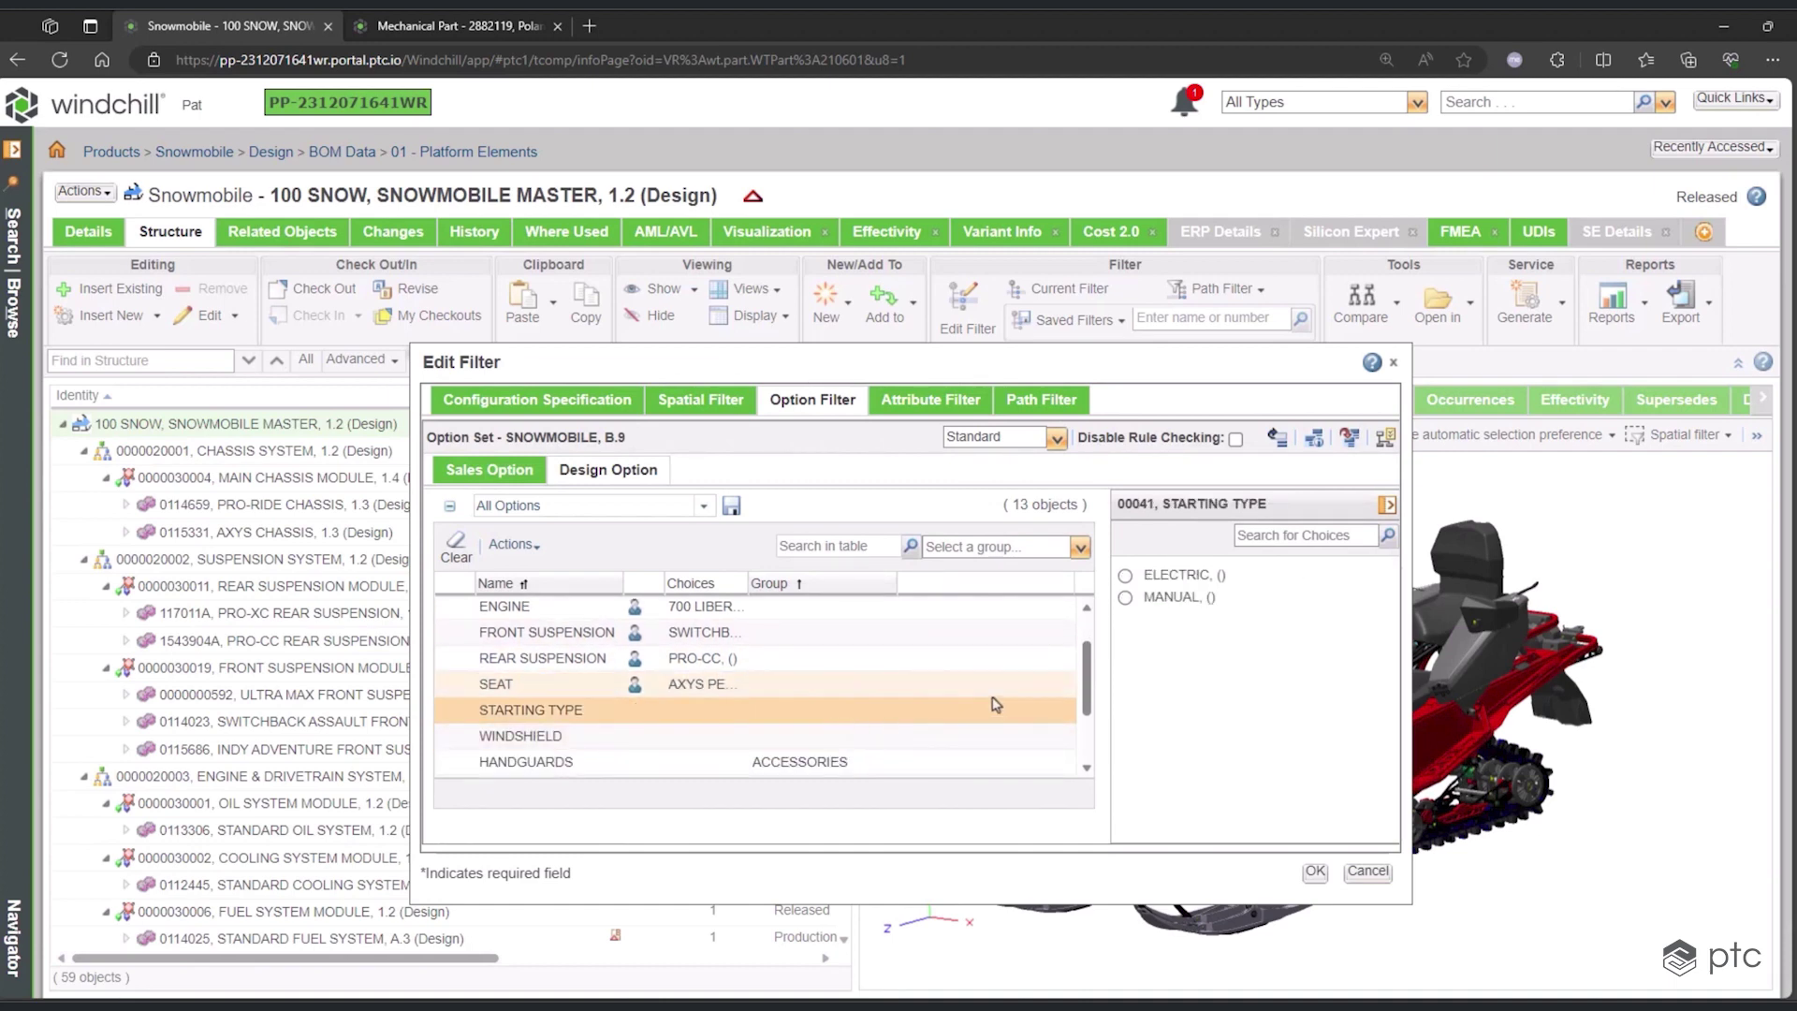
pyautogui.click(1125, 598)
pyautogui.click(811, 739)
pyautogui.click(1125, 640)
pyautogui.scroll(-1, 815, 712)
pyautogui.click(820, 710)
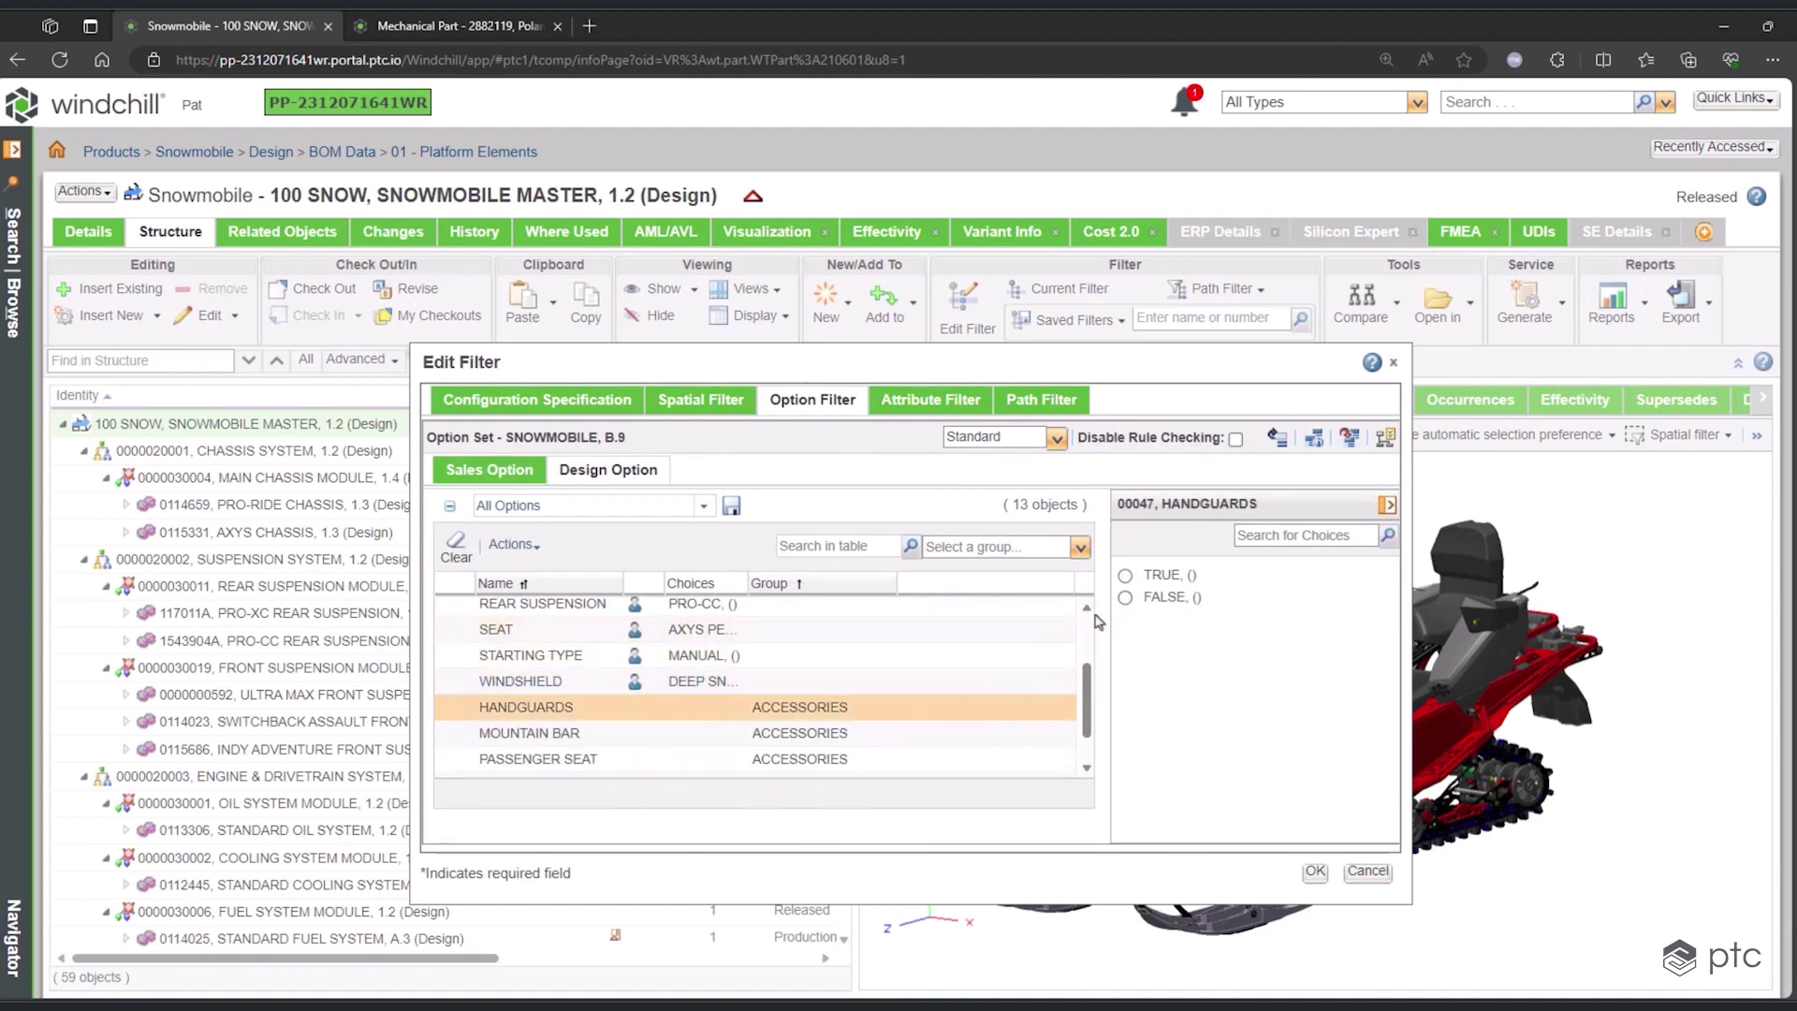
pyautogui.click(1125, 597)
pyautogui.click(931, 735)
pyautogui.click(1125, 597)
pyautogui.click(824, 760)
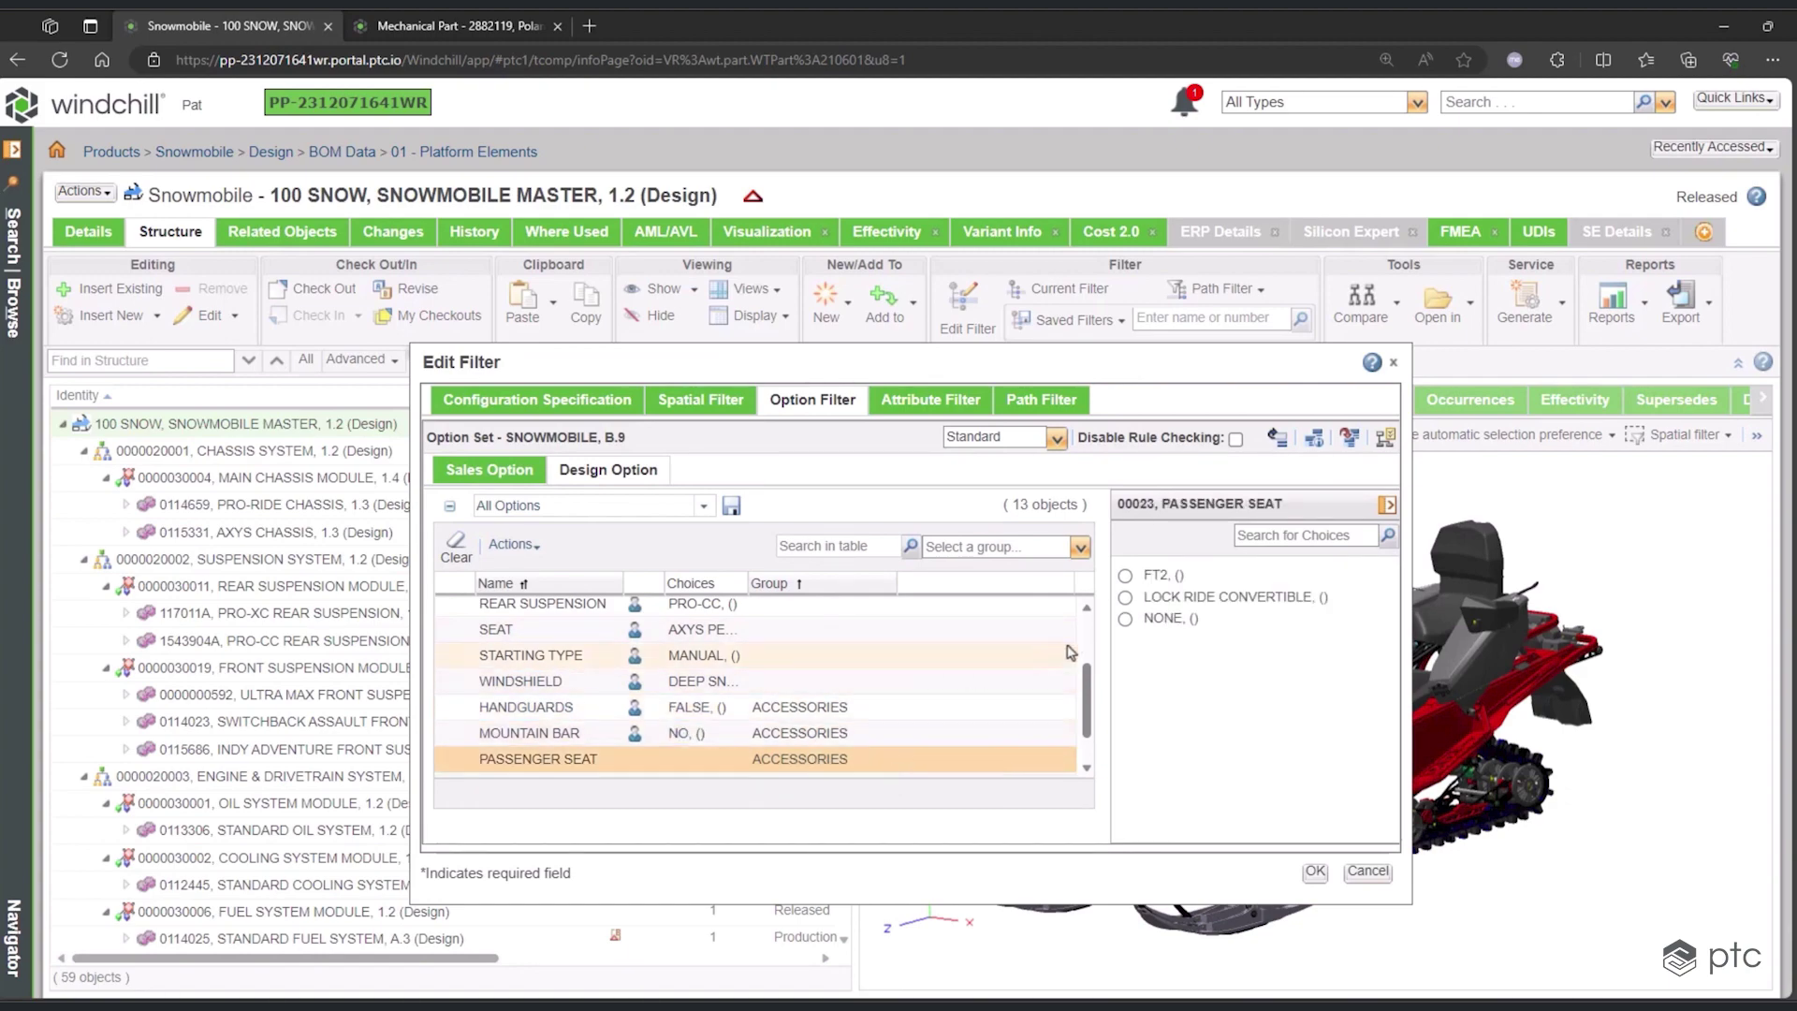
pyautogui.click(1125, 620)
pyautogui.click(1315, 872)
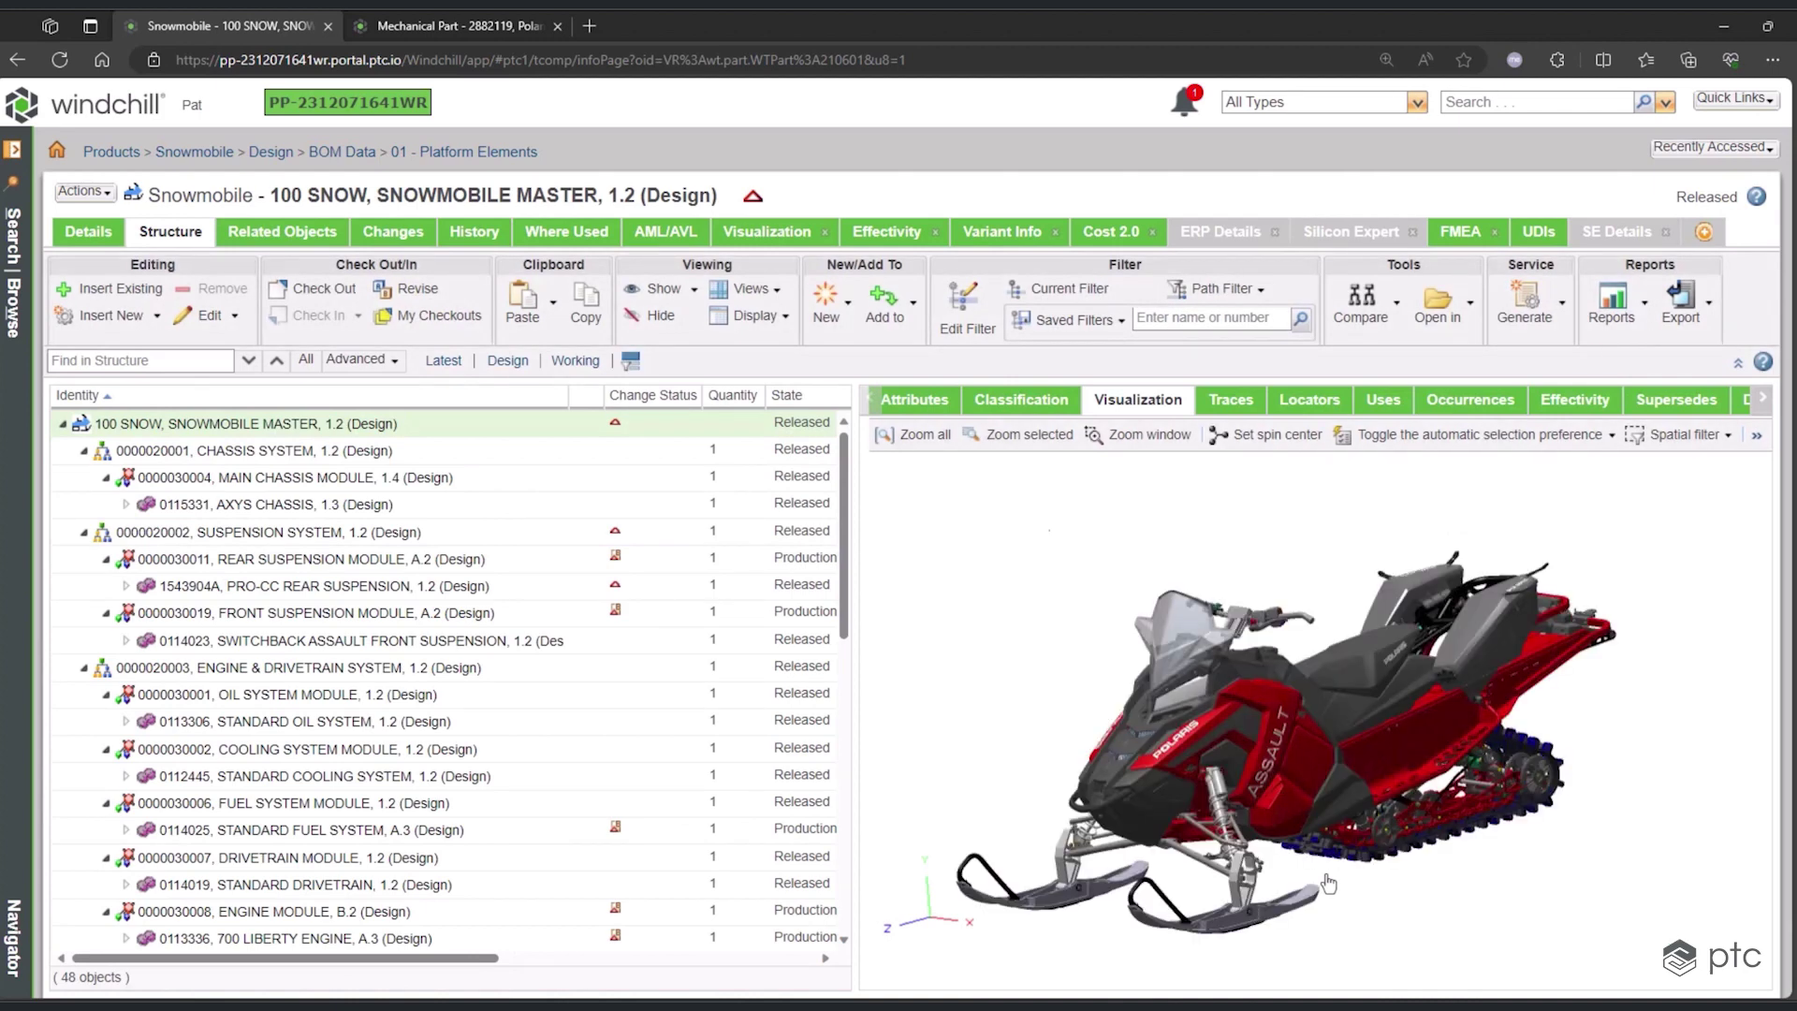
# - Set up a part structure comparison with 600 INDY on the left and 800 Switchback w/ Passenger Seat on the right
pyautogui.moveTo(845, 541); pyautogui.dragTo(841, 488)
pyautogui.click(1390, 316)
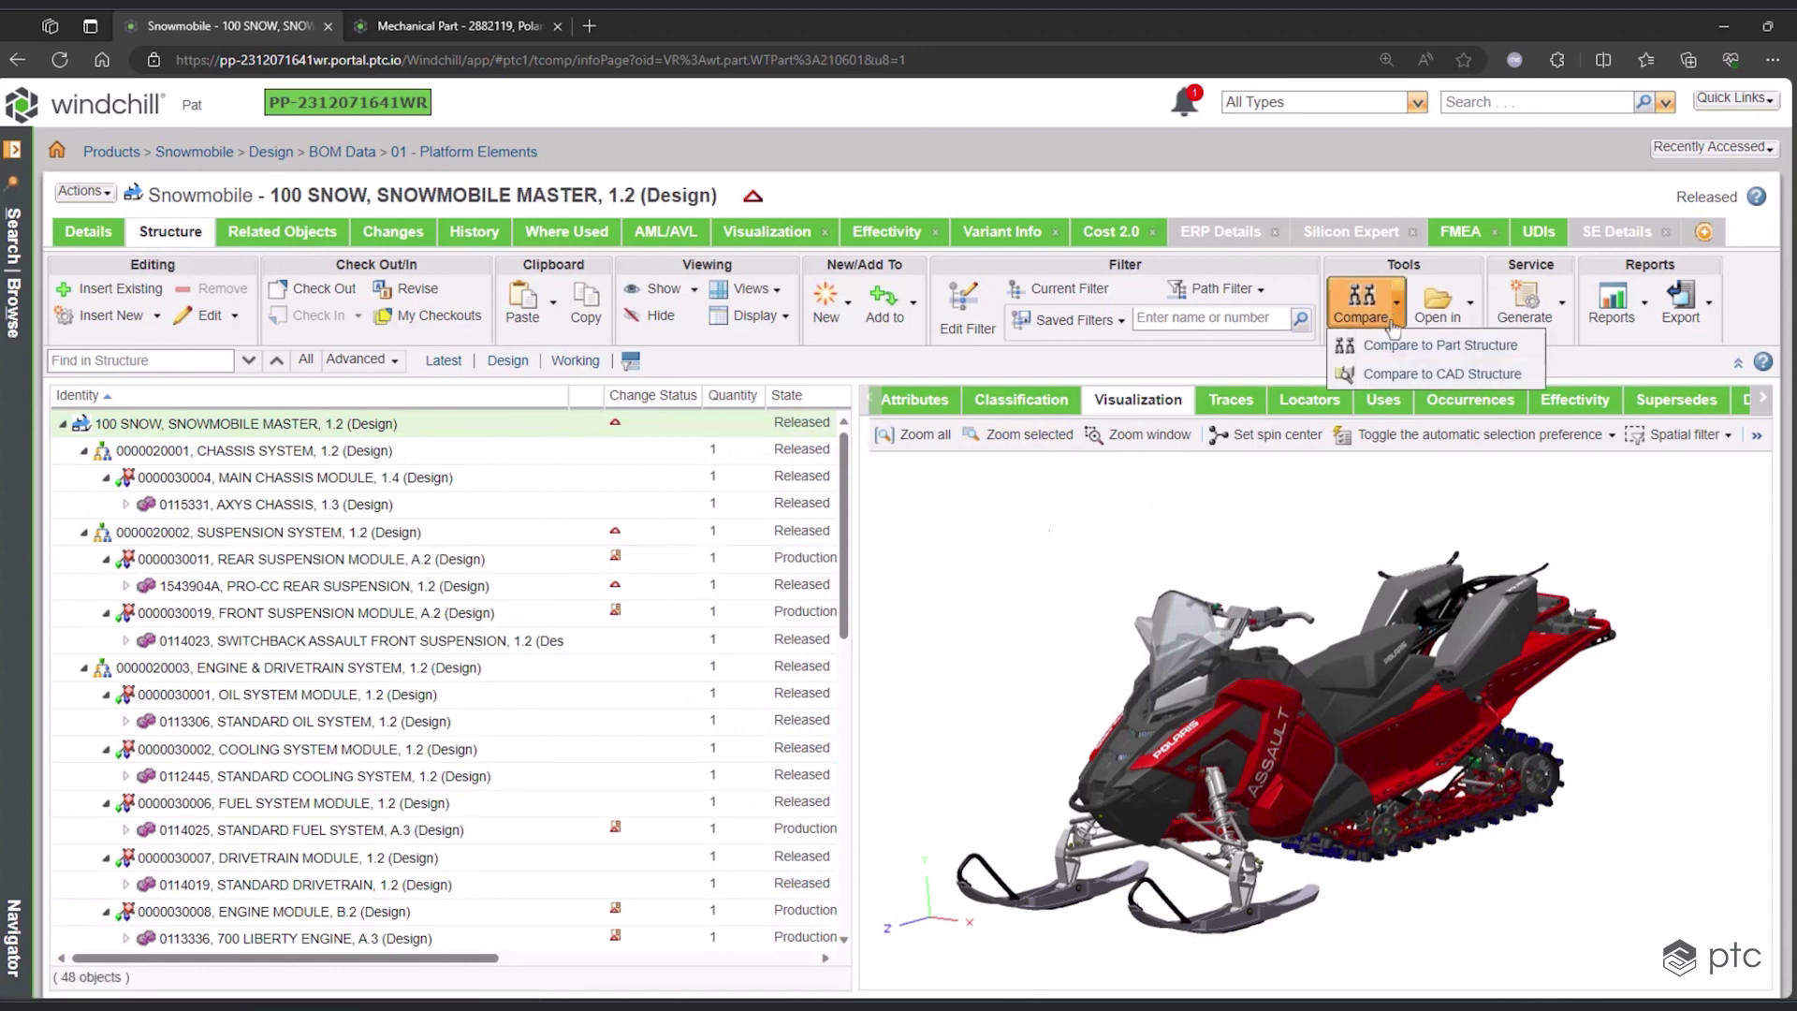
pyautogui.click(1395, 346)
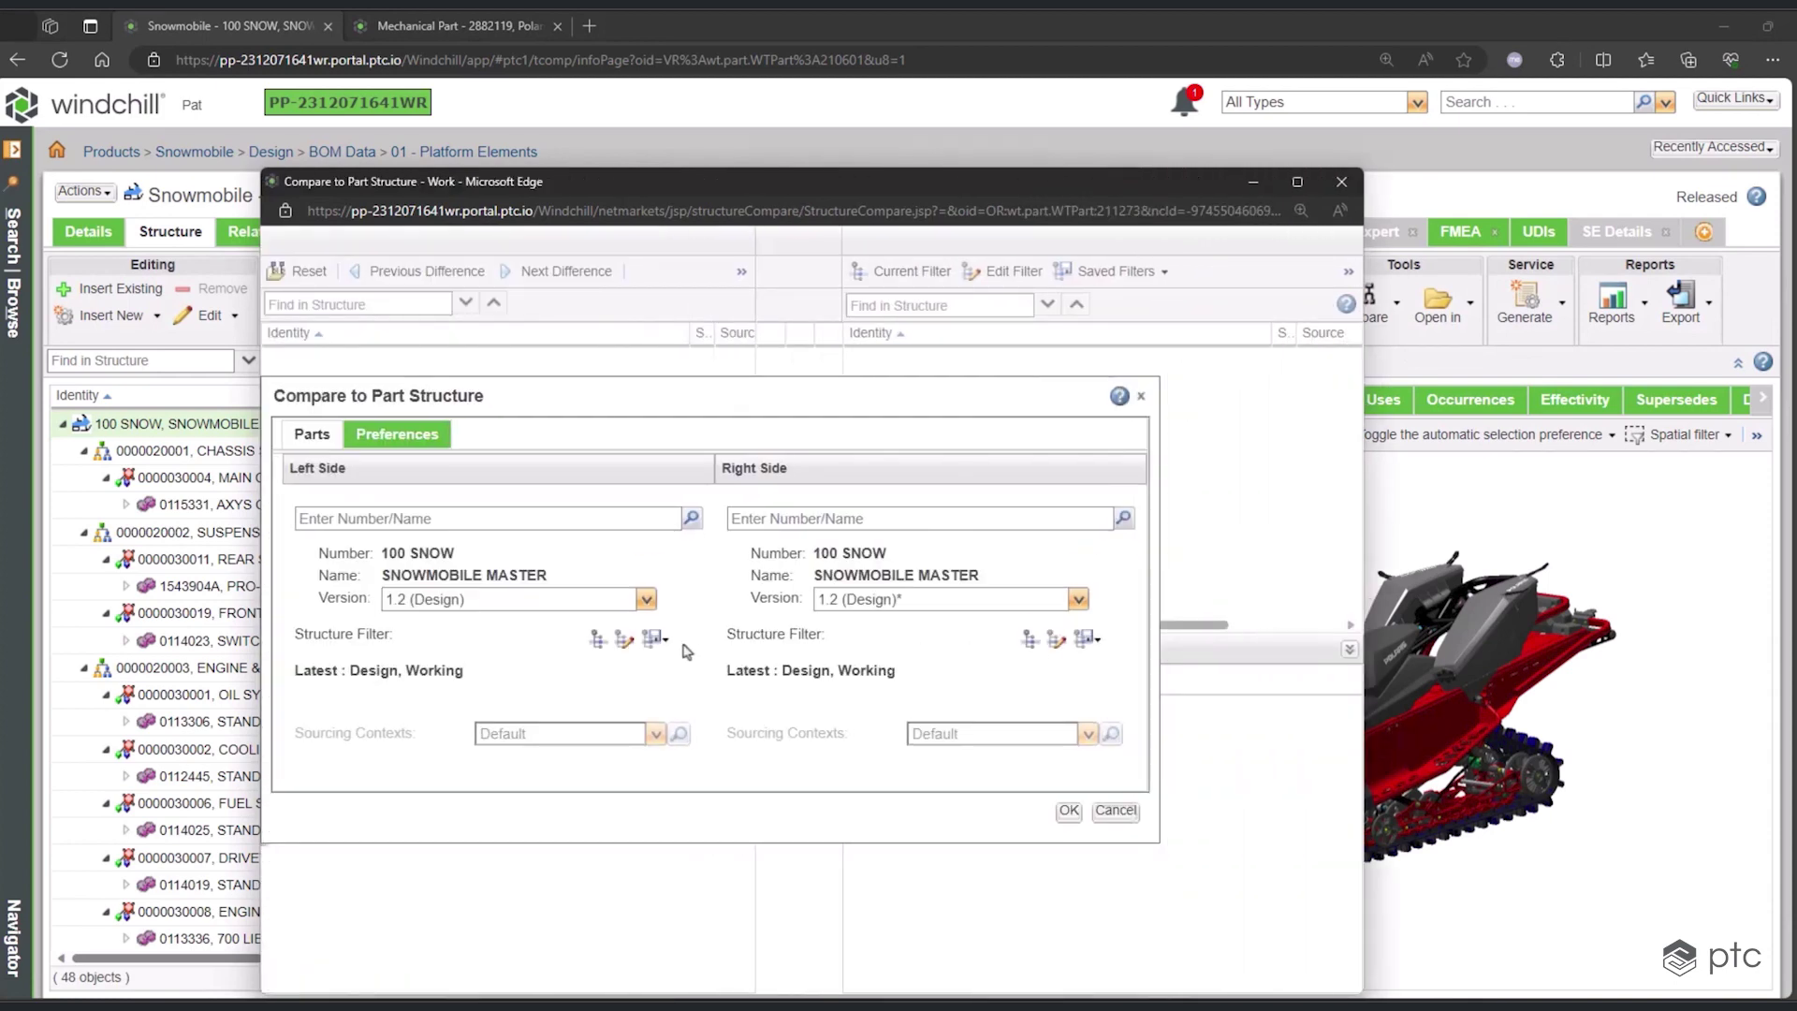
pyautogui.click(654, 639)
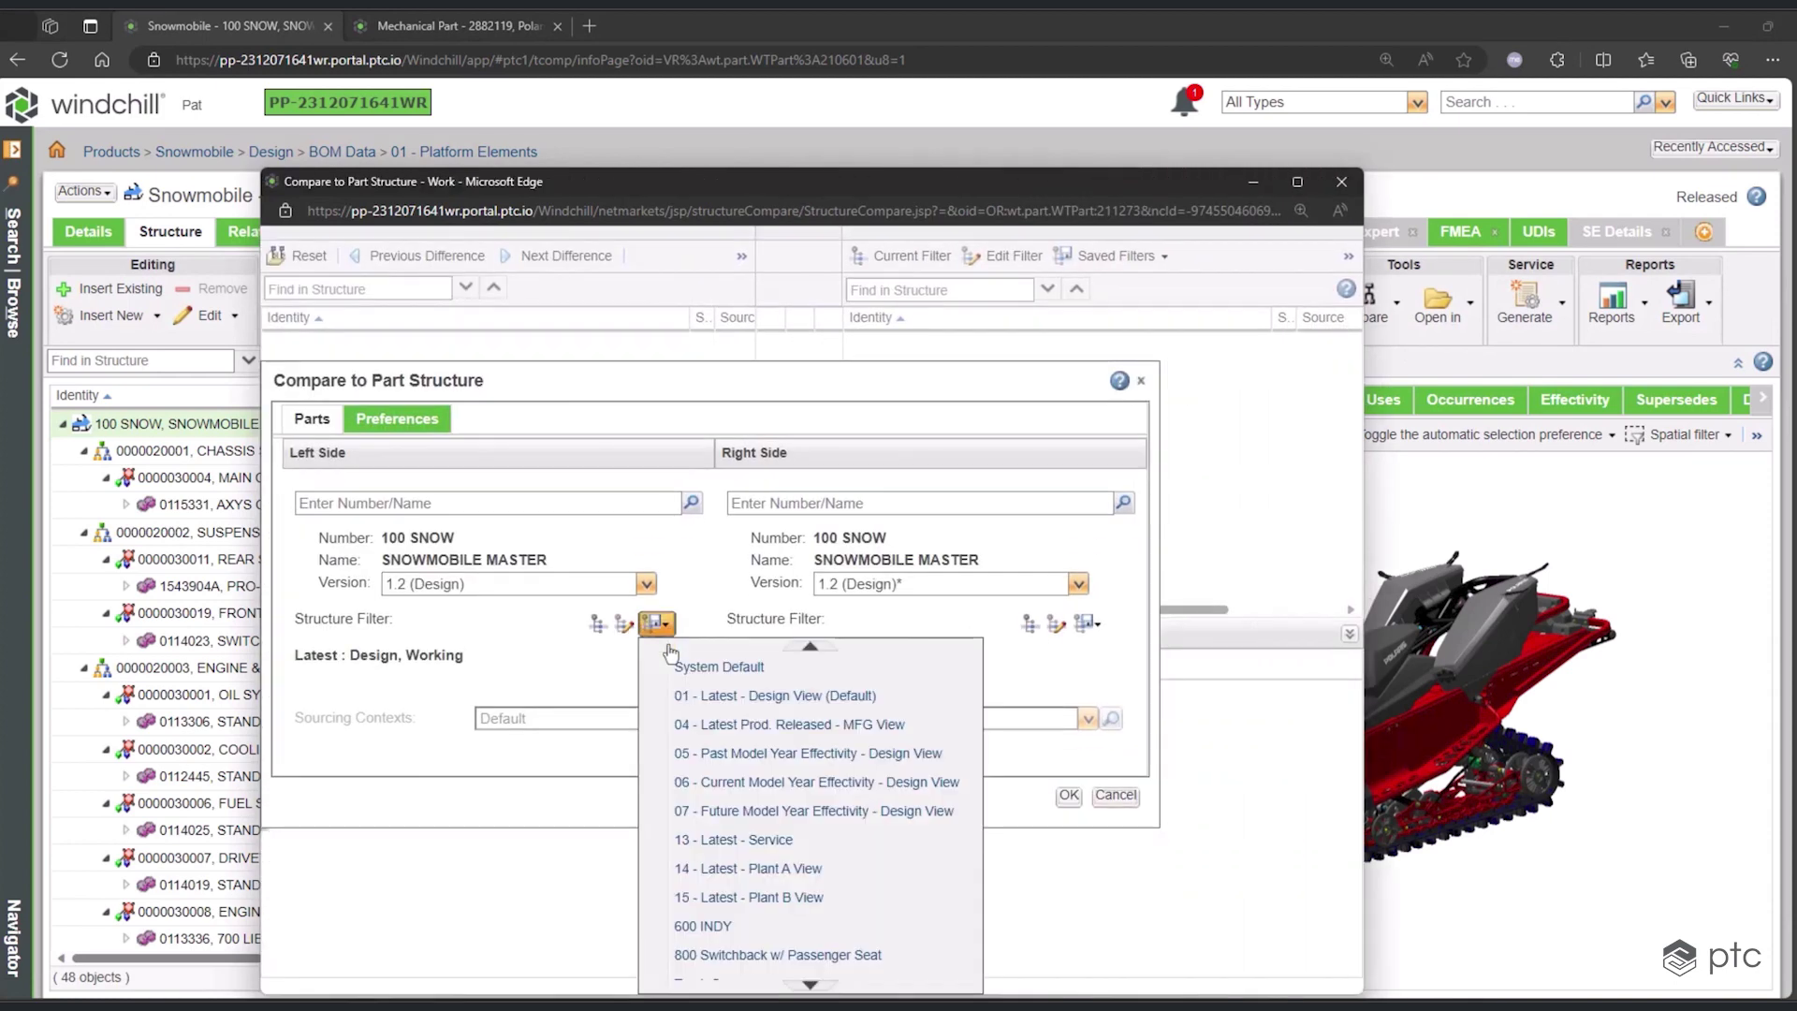
pyautogui.click(744, 928)
pyautogui.click(1090, 624)
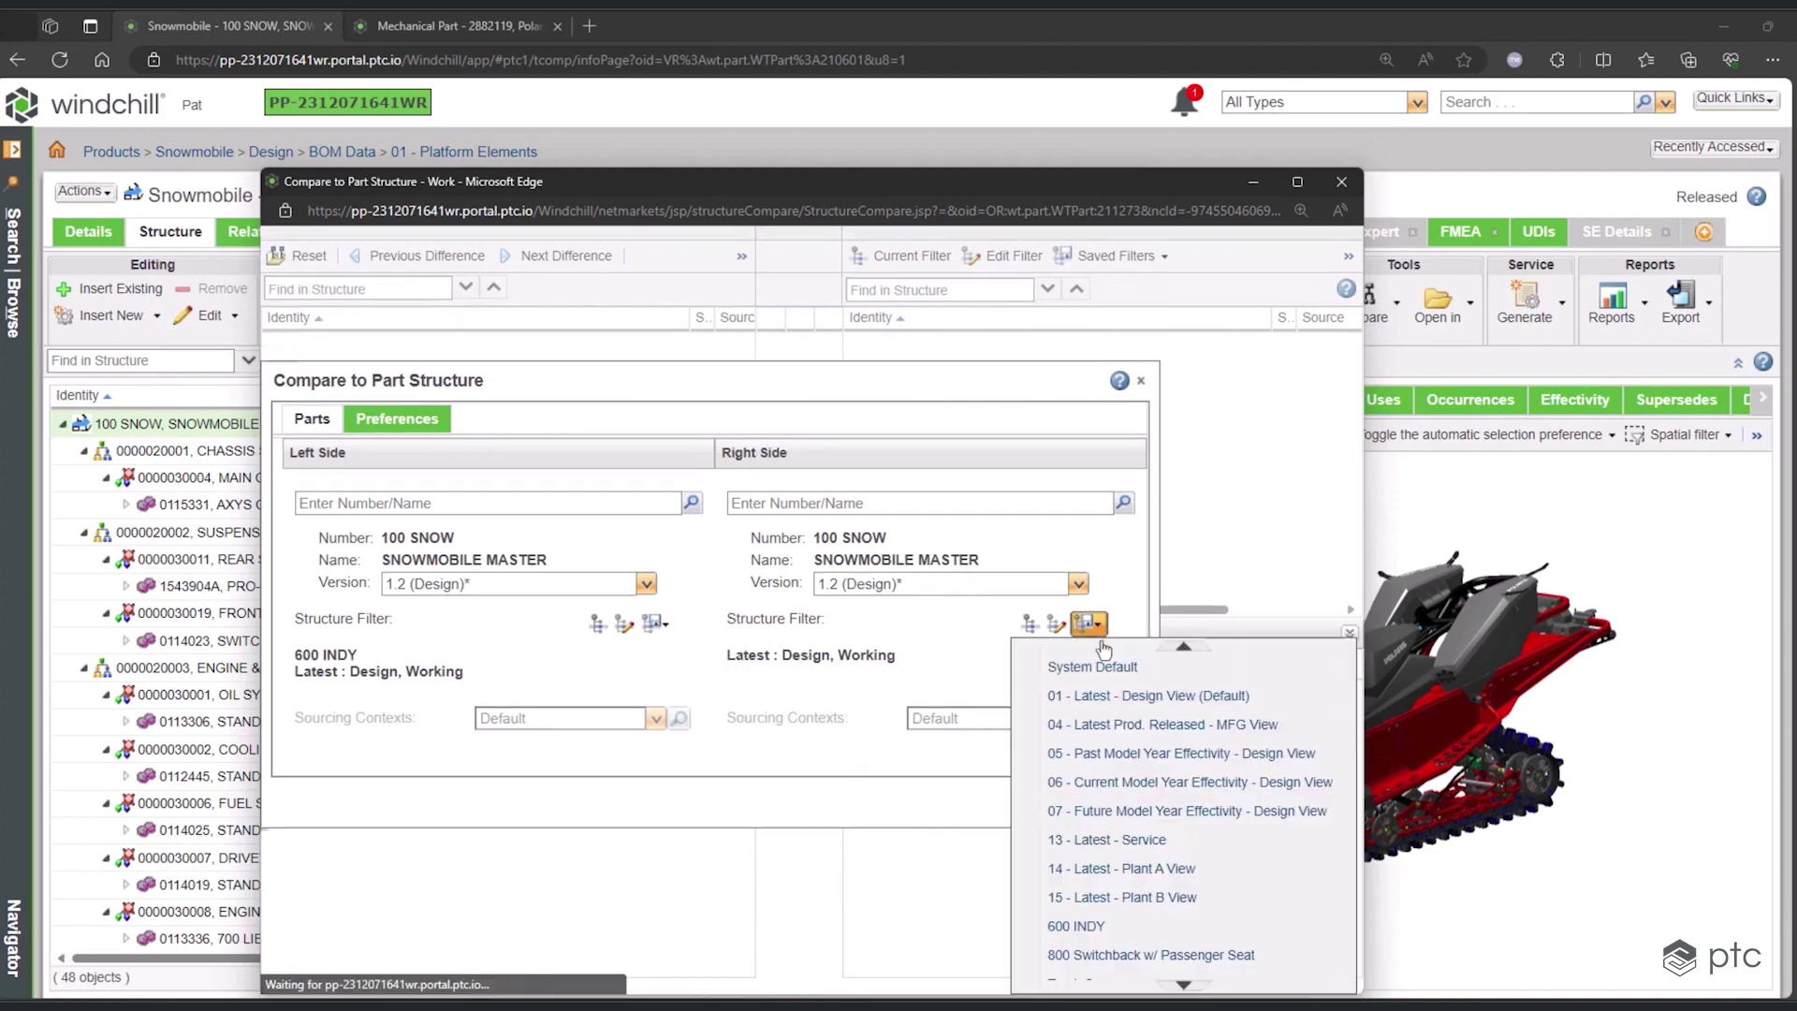
pyautogui.click(1137, 955)
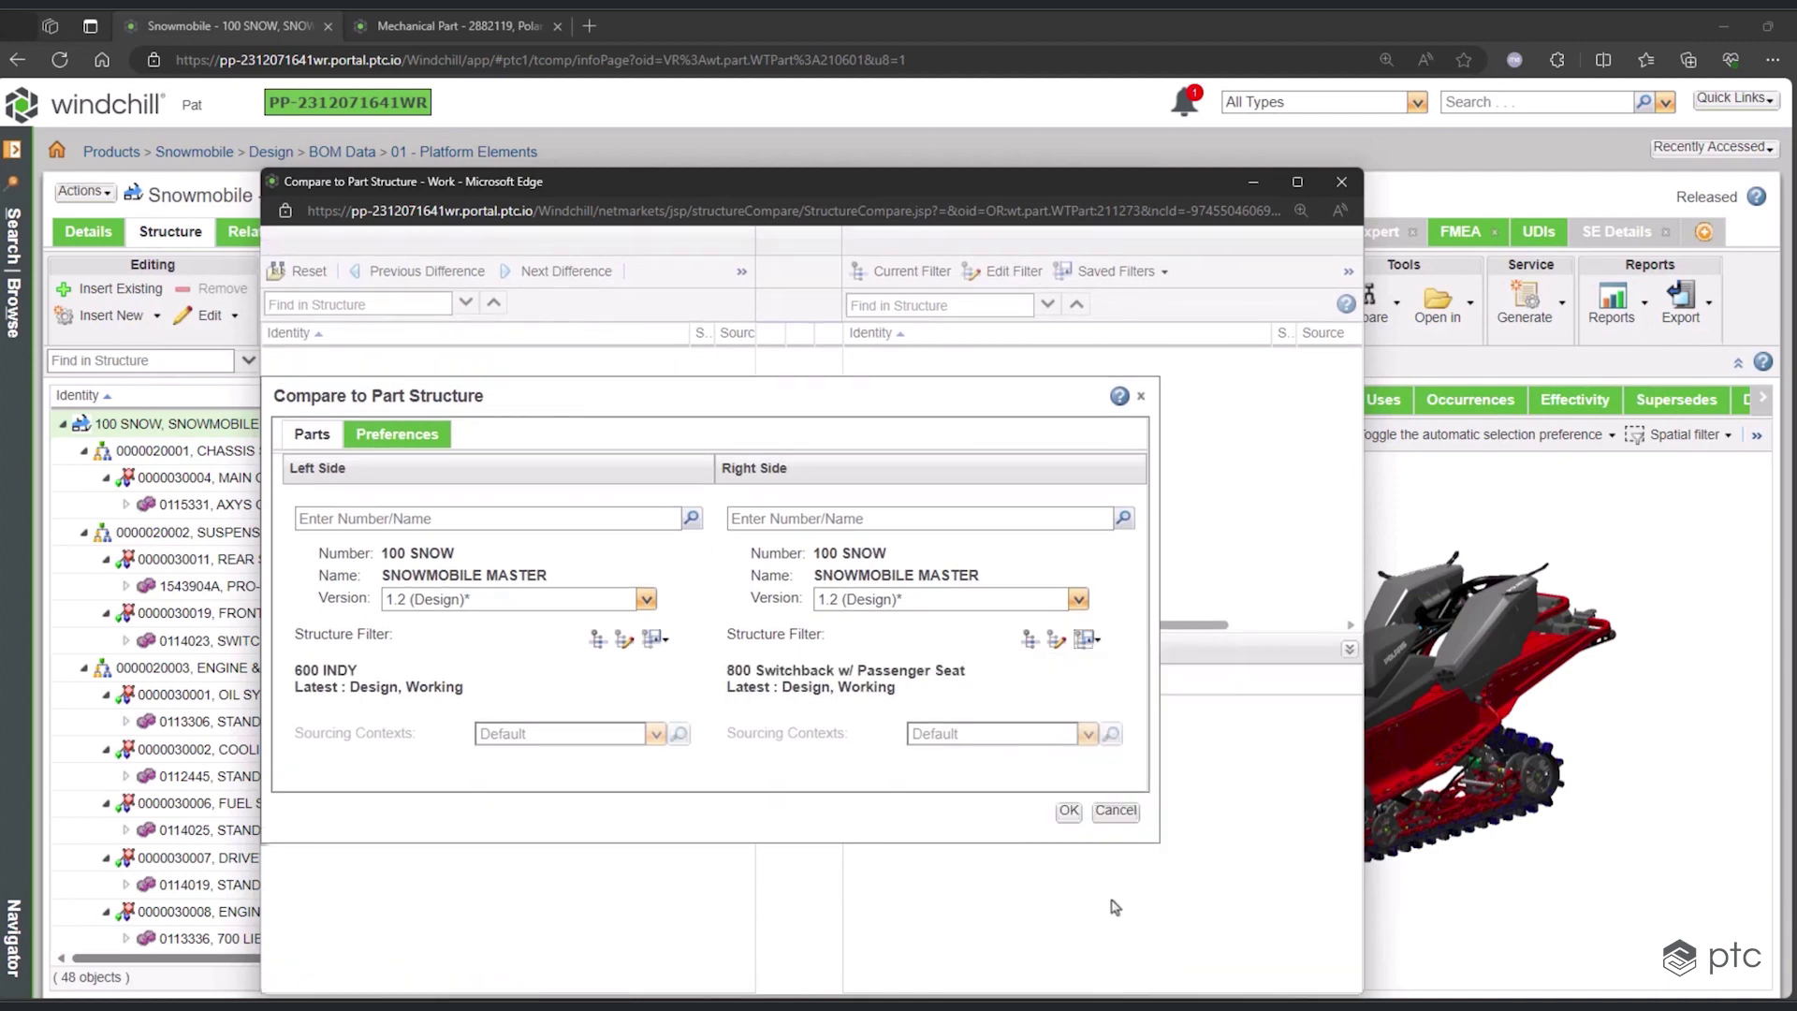
# - Run the comparison full screen and orbit both snowmobiles to side views in the 3D panels
pyautogui.click(1068, 812)
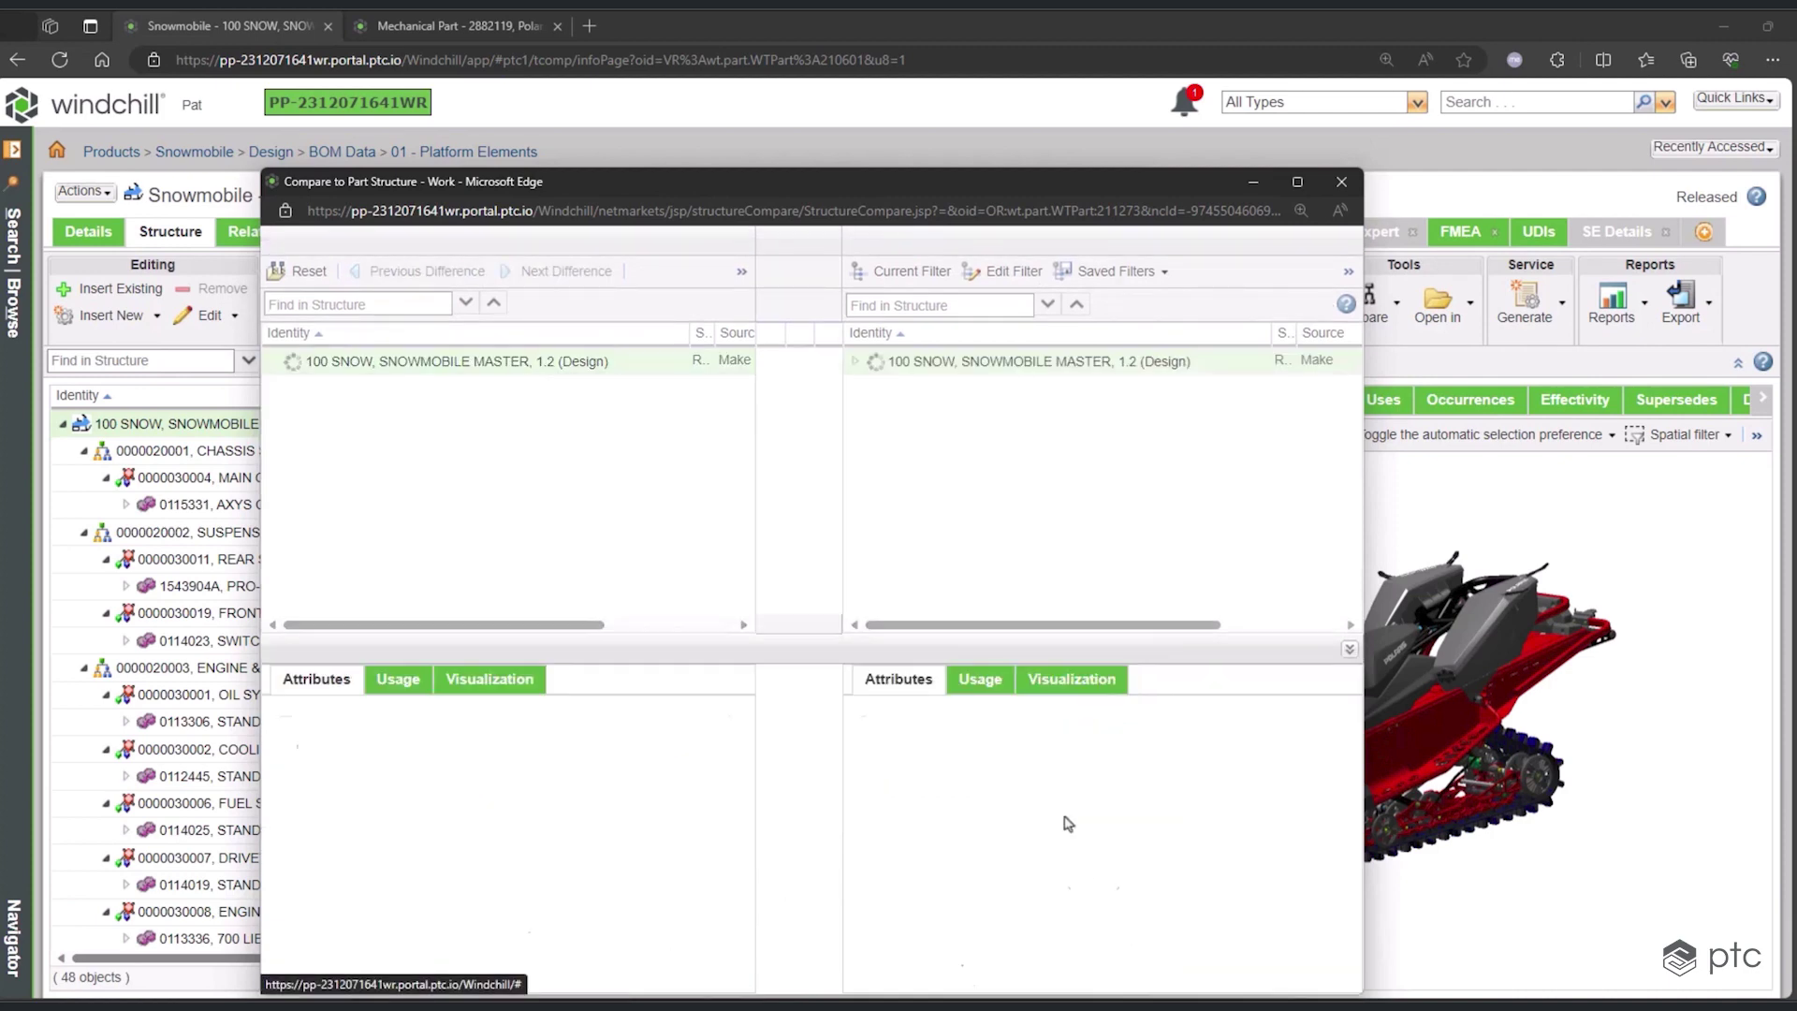
pyautogui.click(1297, 181)
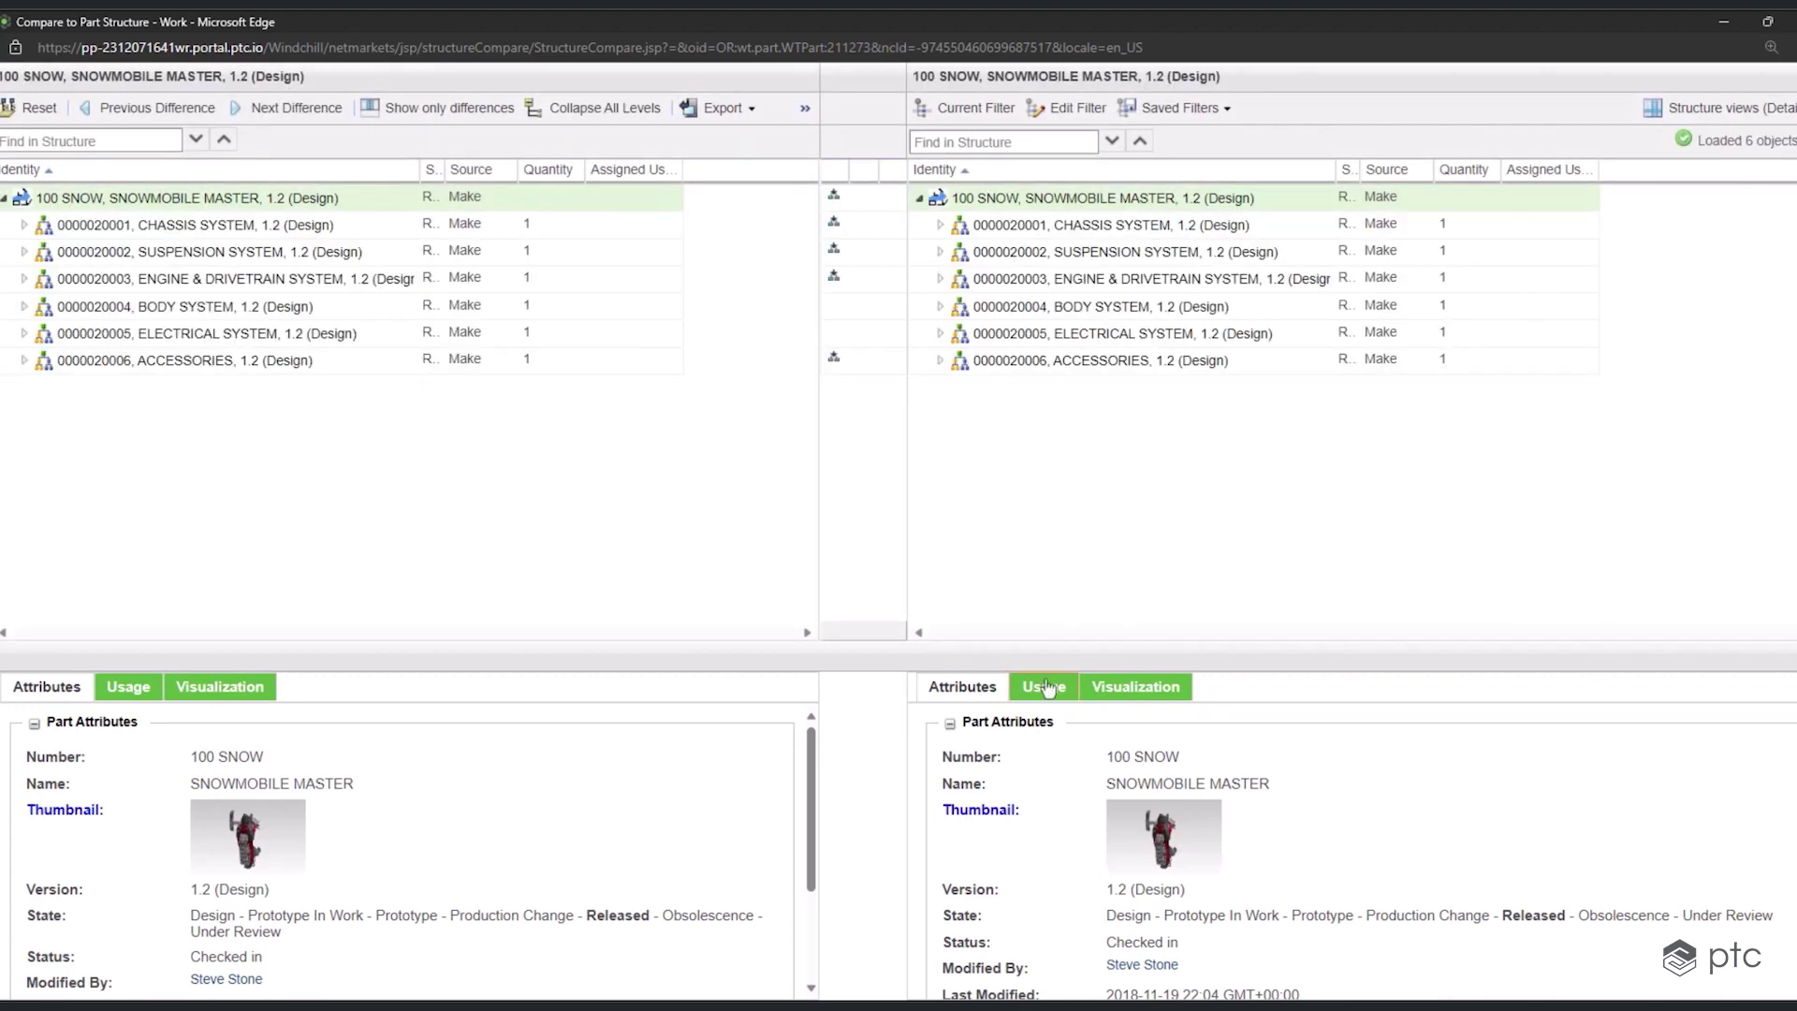
pyautogui.click(1101, 689)
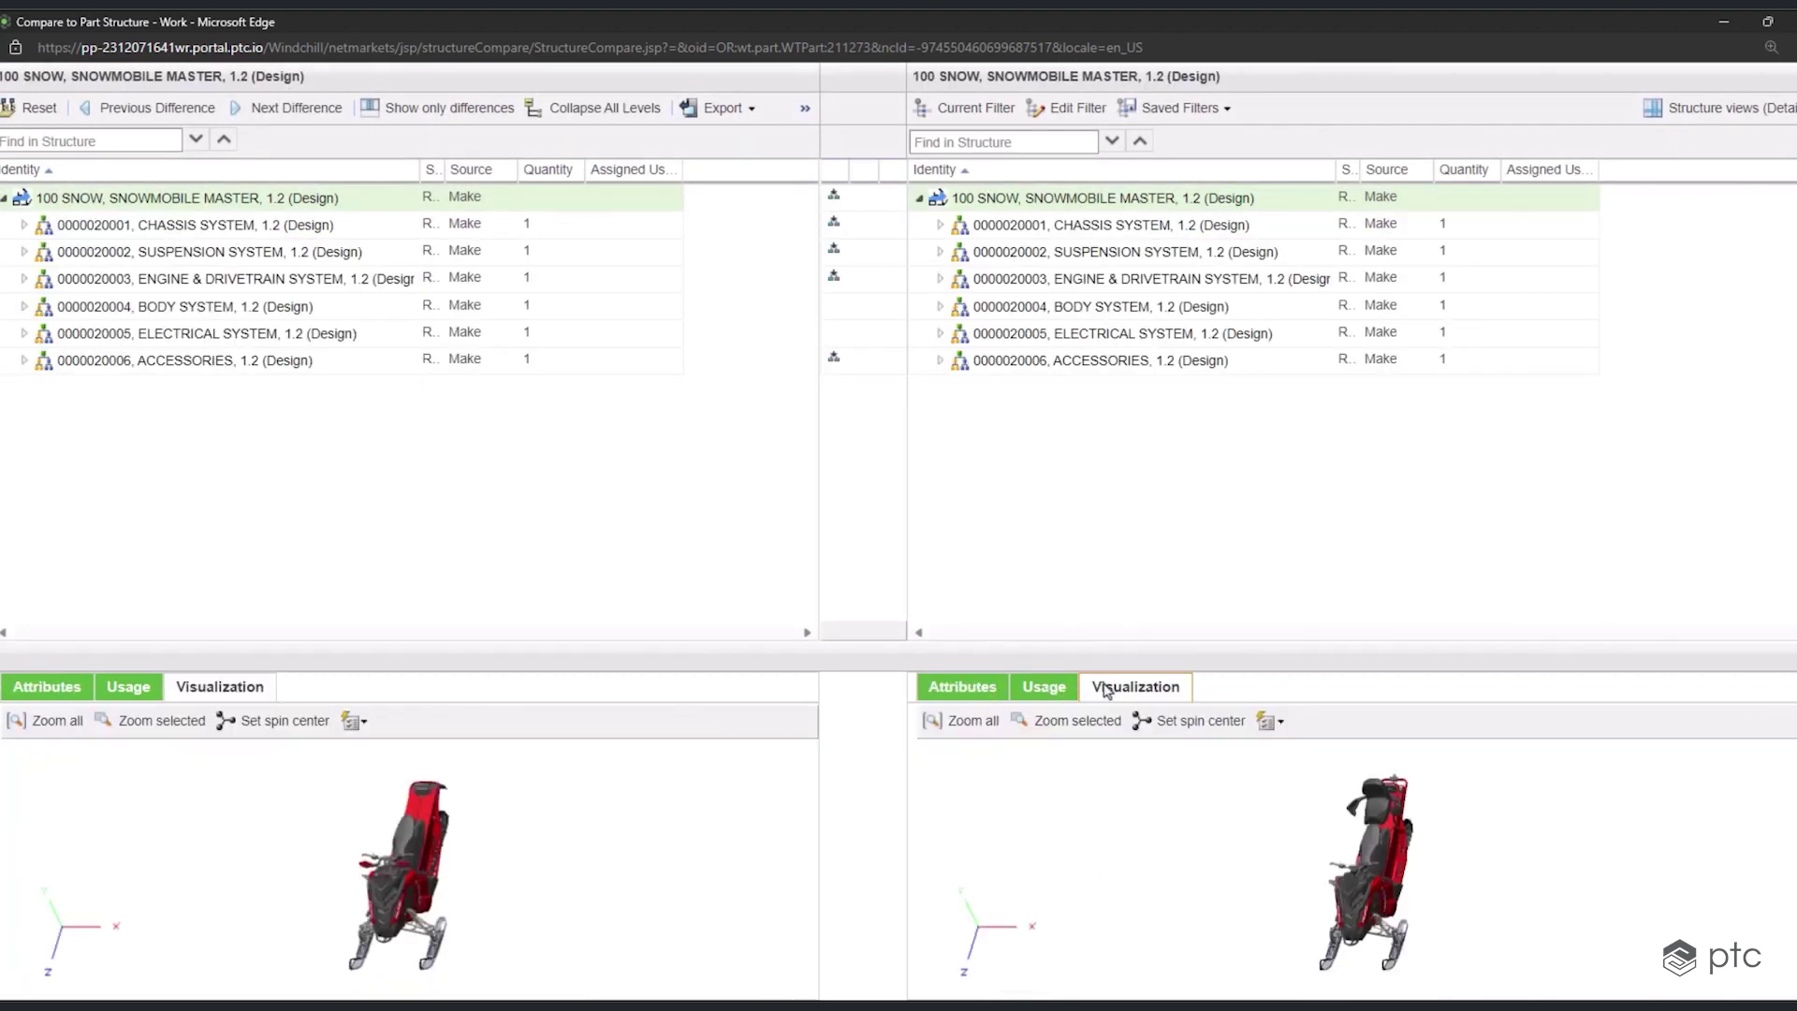
pyautogui.moveTo(867, 670); pyautogui.dragTo(874, 585)
pyautogui.moveTo(591, 819); pyautogui.dragTo(416, 860)
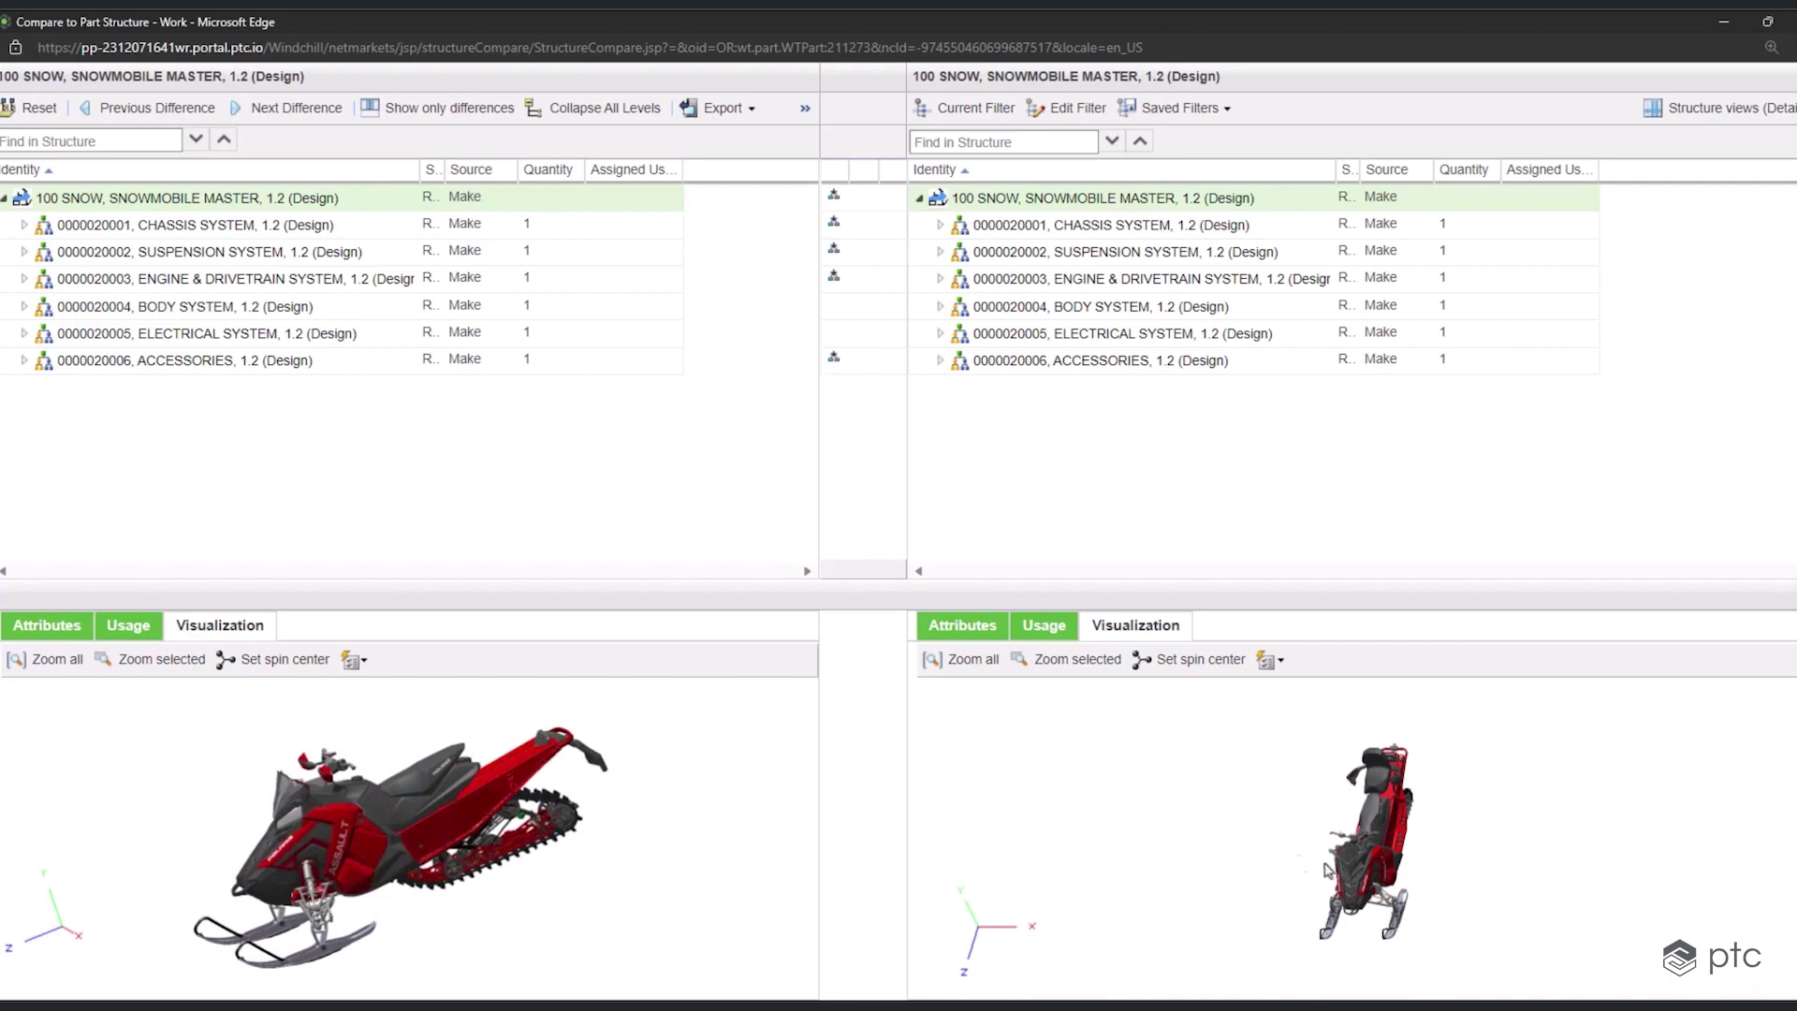
pyautogui.moveTo(1329, 871)
pyautogui.mouseDown()
pyautogui.moveTo(1385, 889)
pyautogui.moveTo(1360, 883)
pyautogui.mouseUp()
pyautogui.scroll(5, 1360, 883)
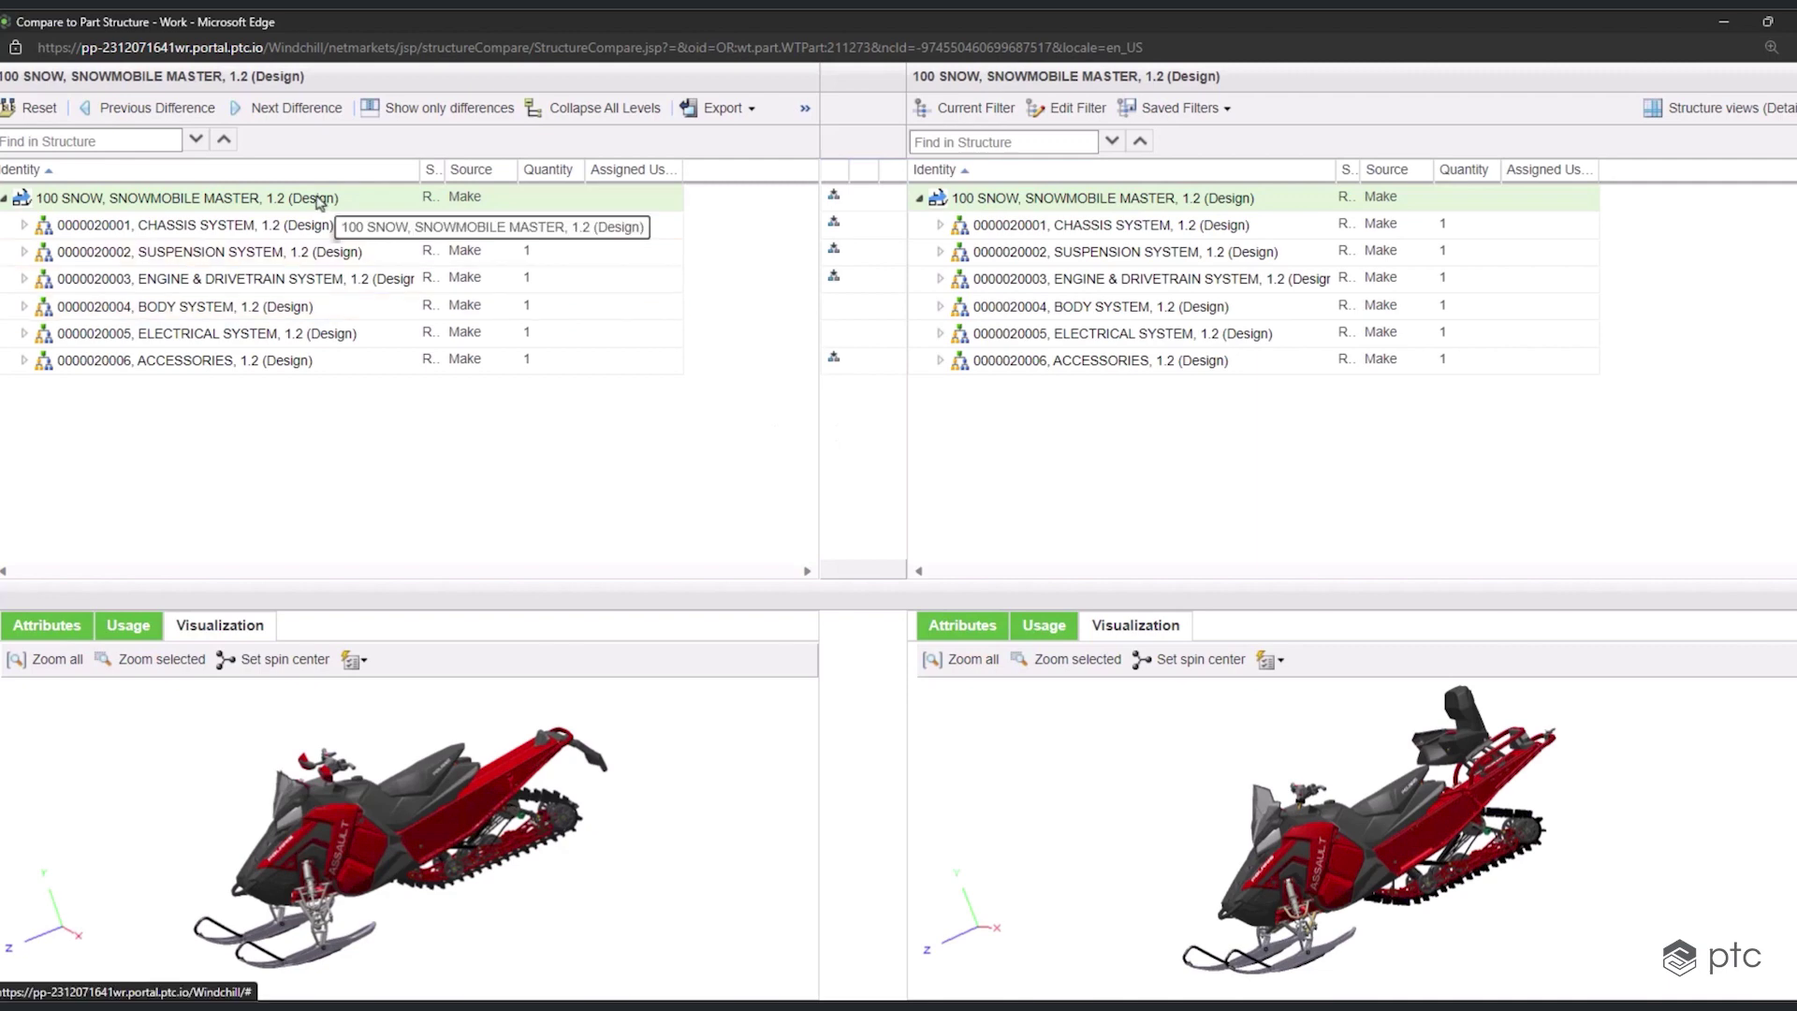
# - Step through the chassis, INDY ADVENTURE front suspension and 800 Cleanfire H.O. engine differences
pyautogui.click(297, 109)
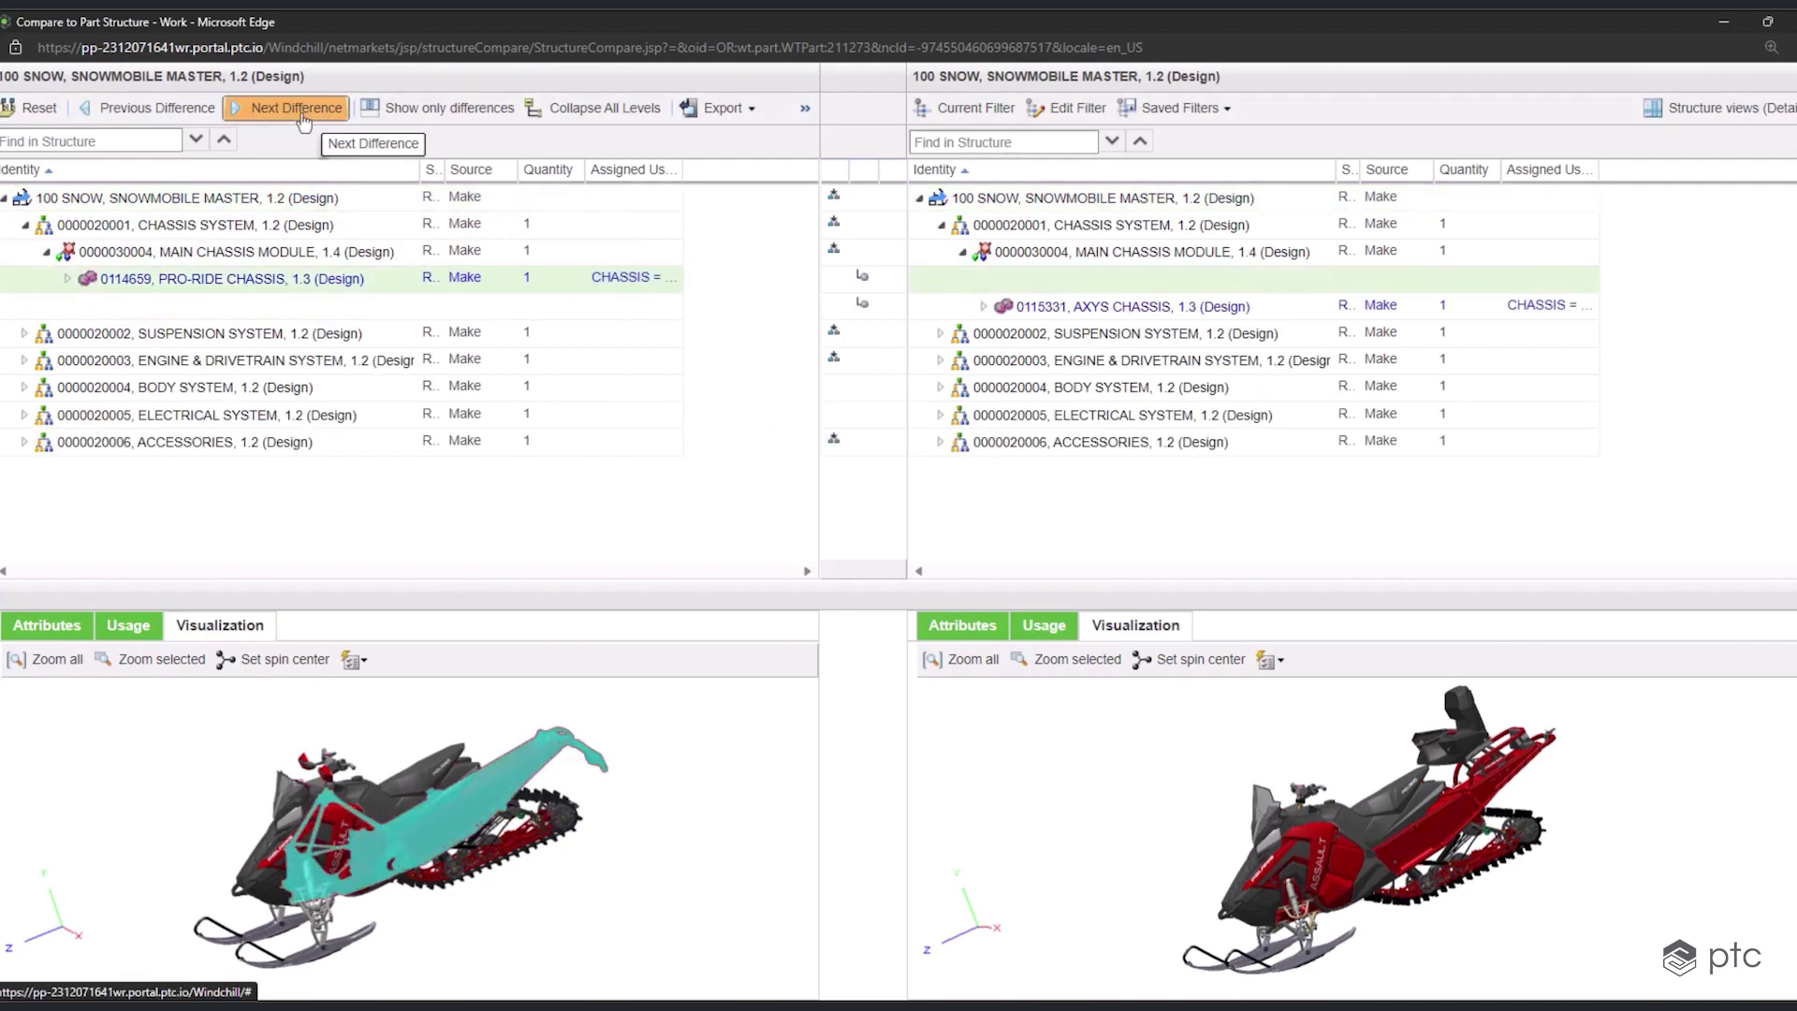
pyautogui.click(299, 111)
pyautogui.click(300, 110)
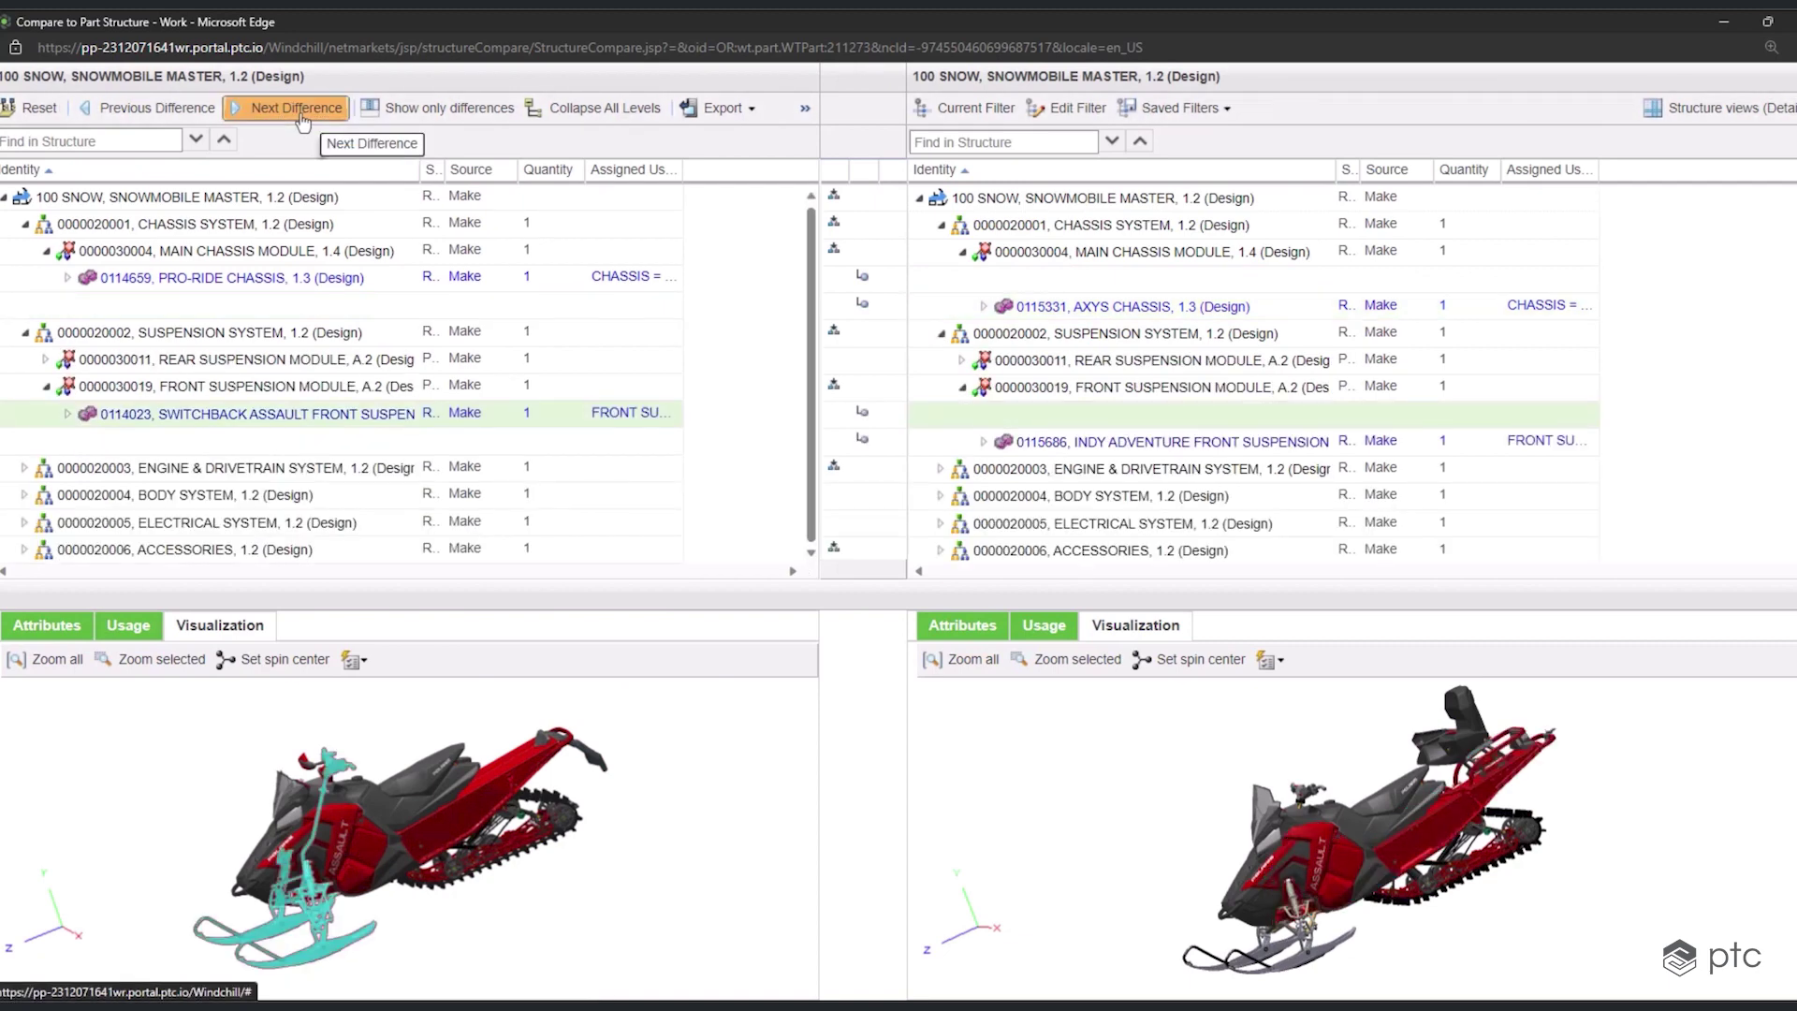
pyautogui.click(300, 110)
pyautogui.click(300, 111)
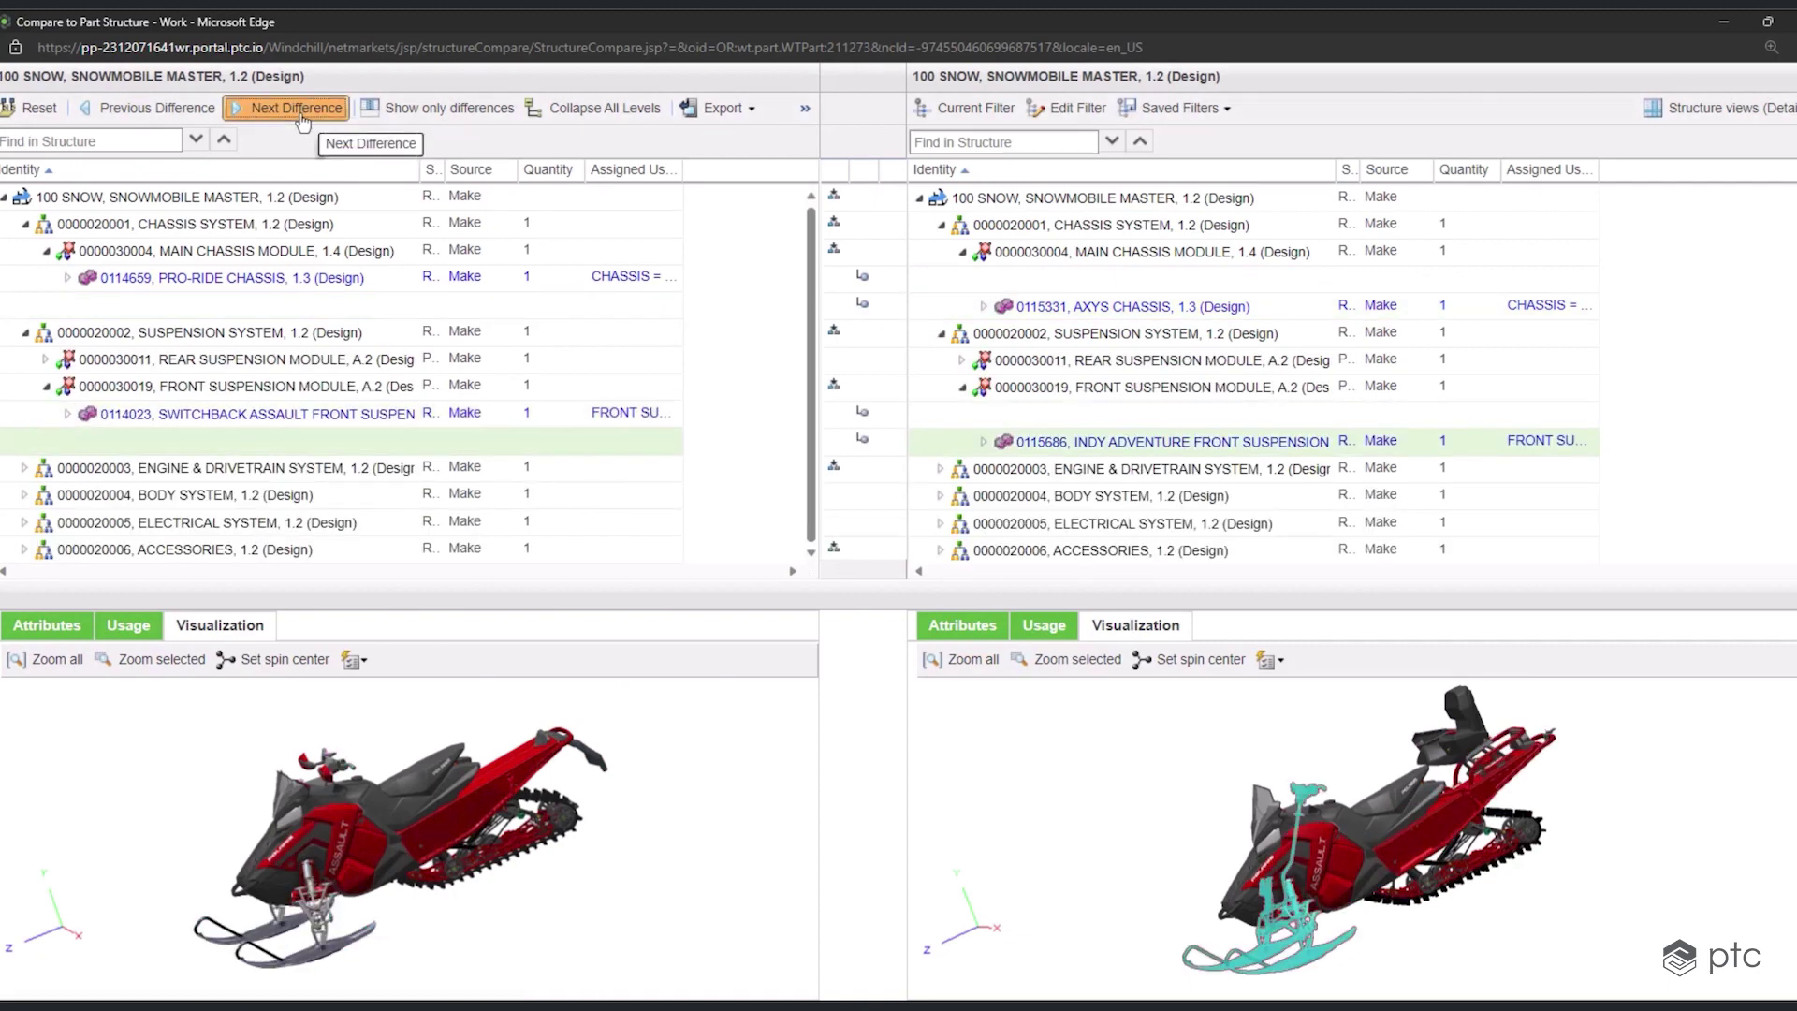
pyautogui.click(300, 110)
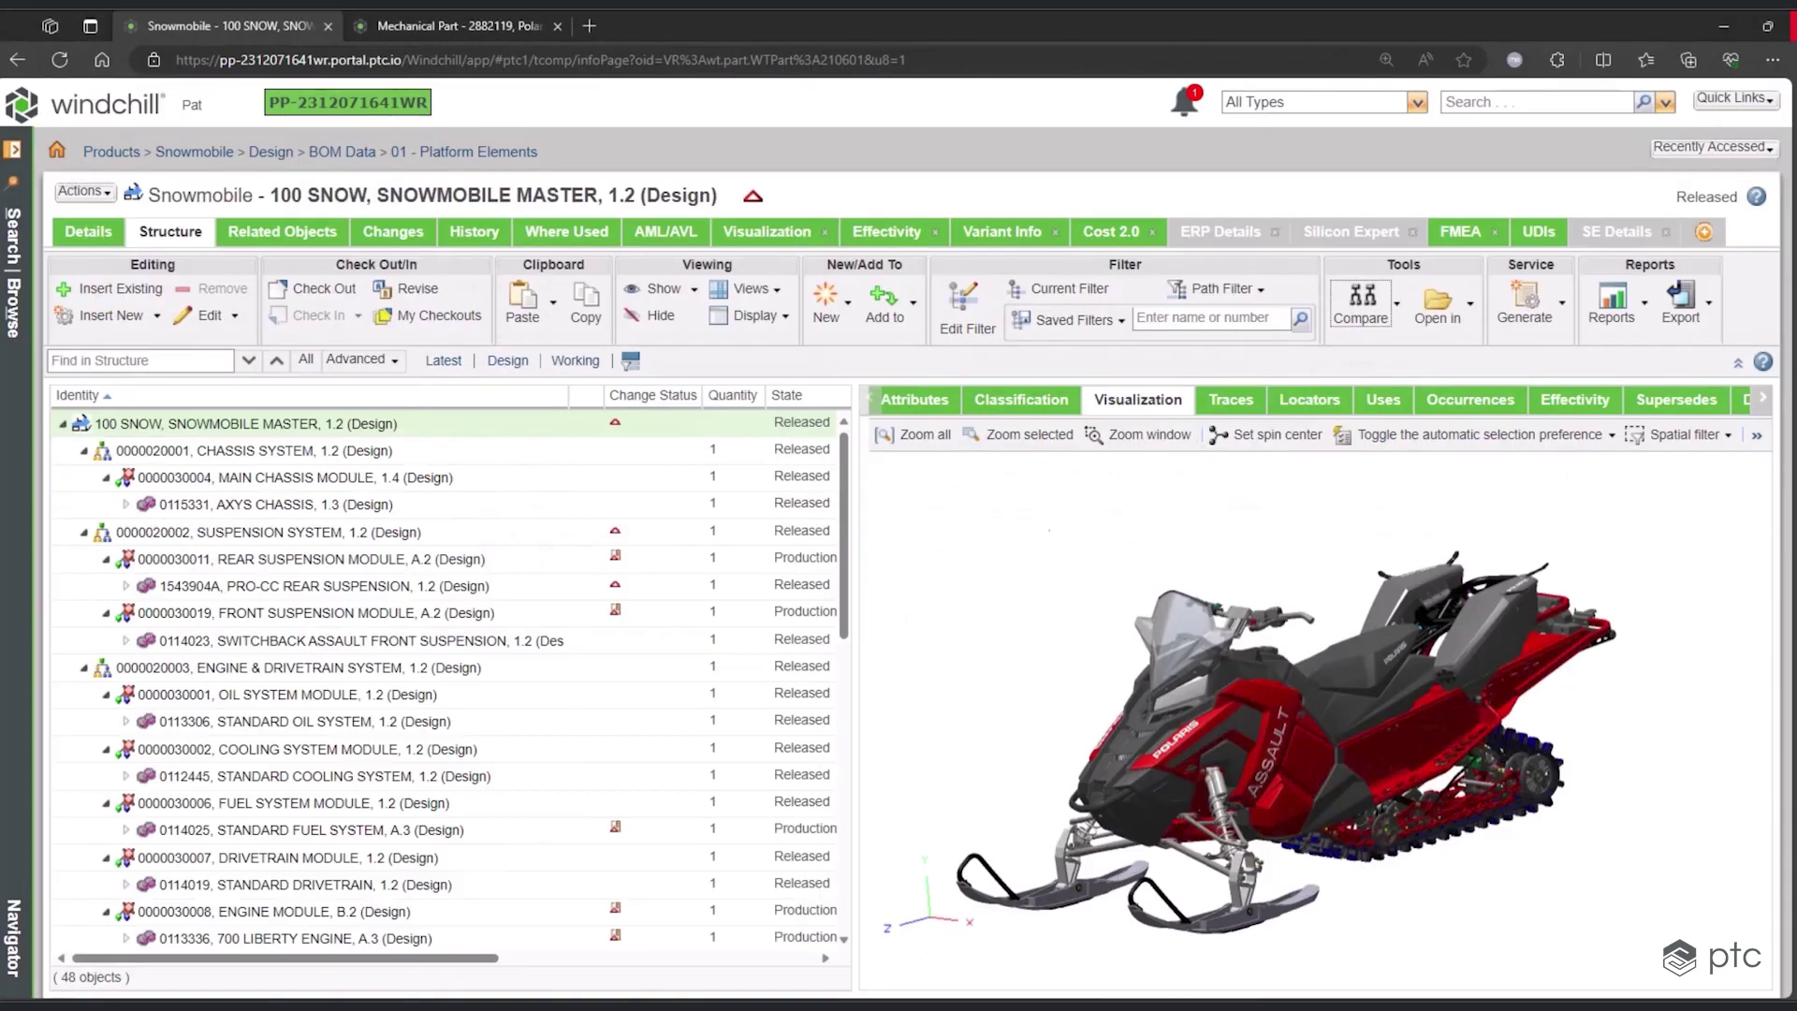
# - Generate the Single-Level BOM report for the snowmobile master and maximize it to show its 19 parts
pyautogui.click(1642, 305)
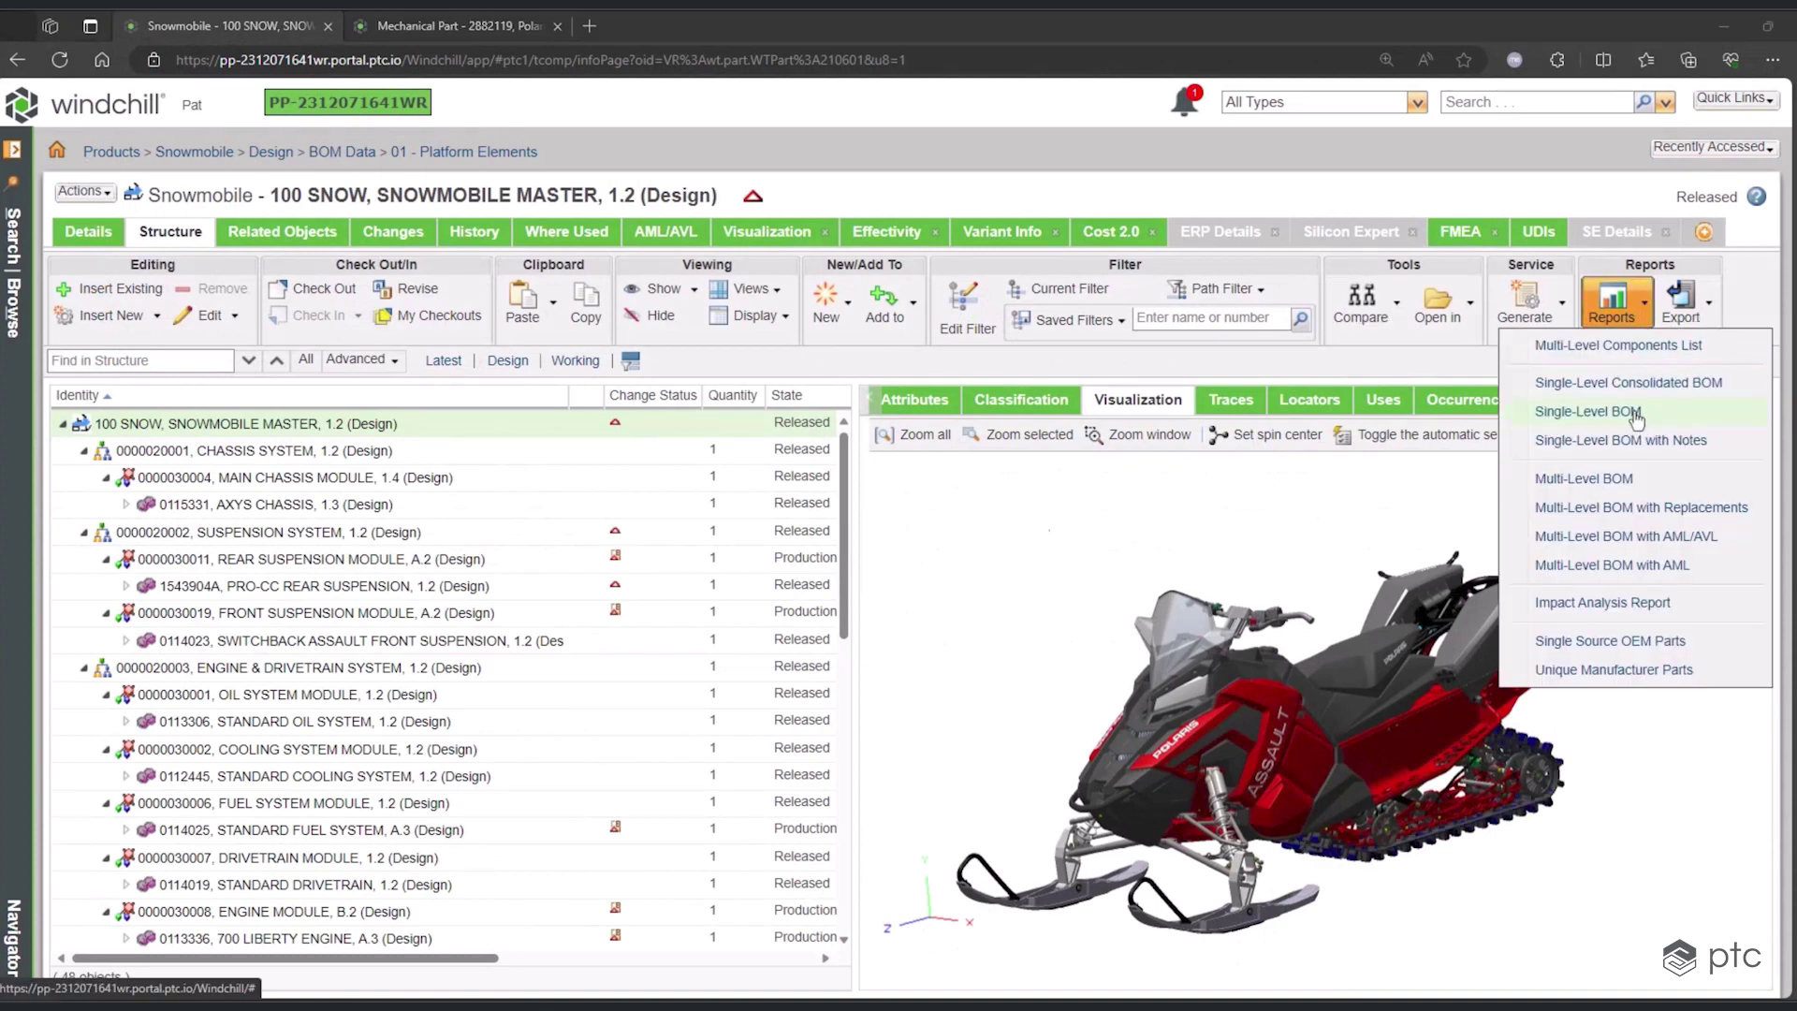
pyautogui.click(1588, 412)
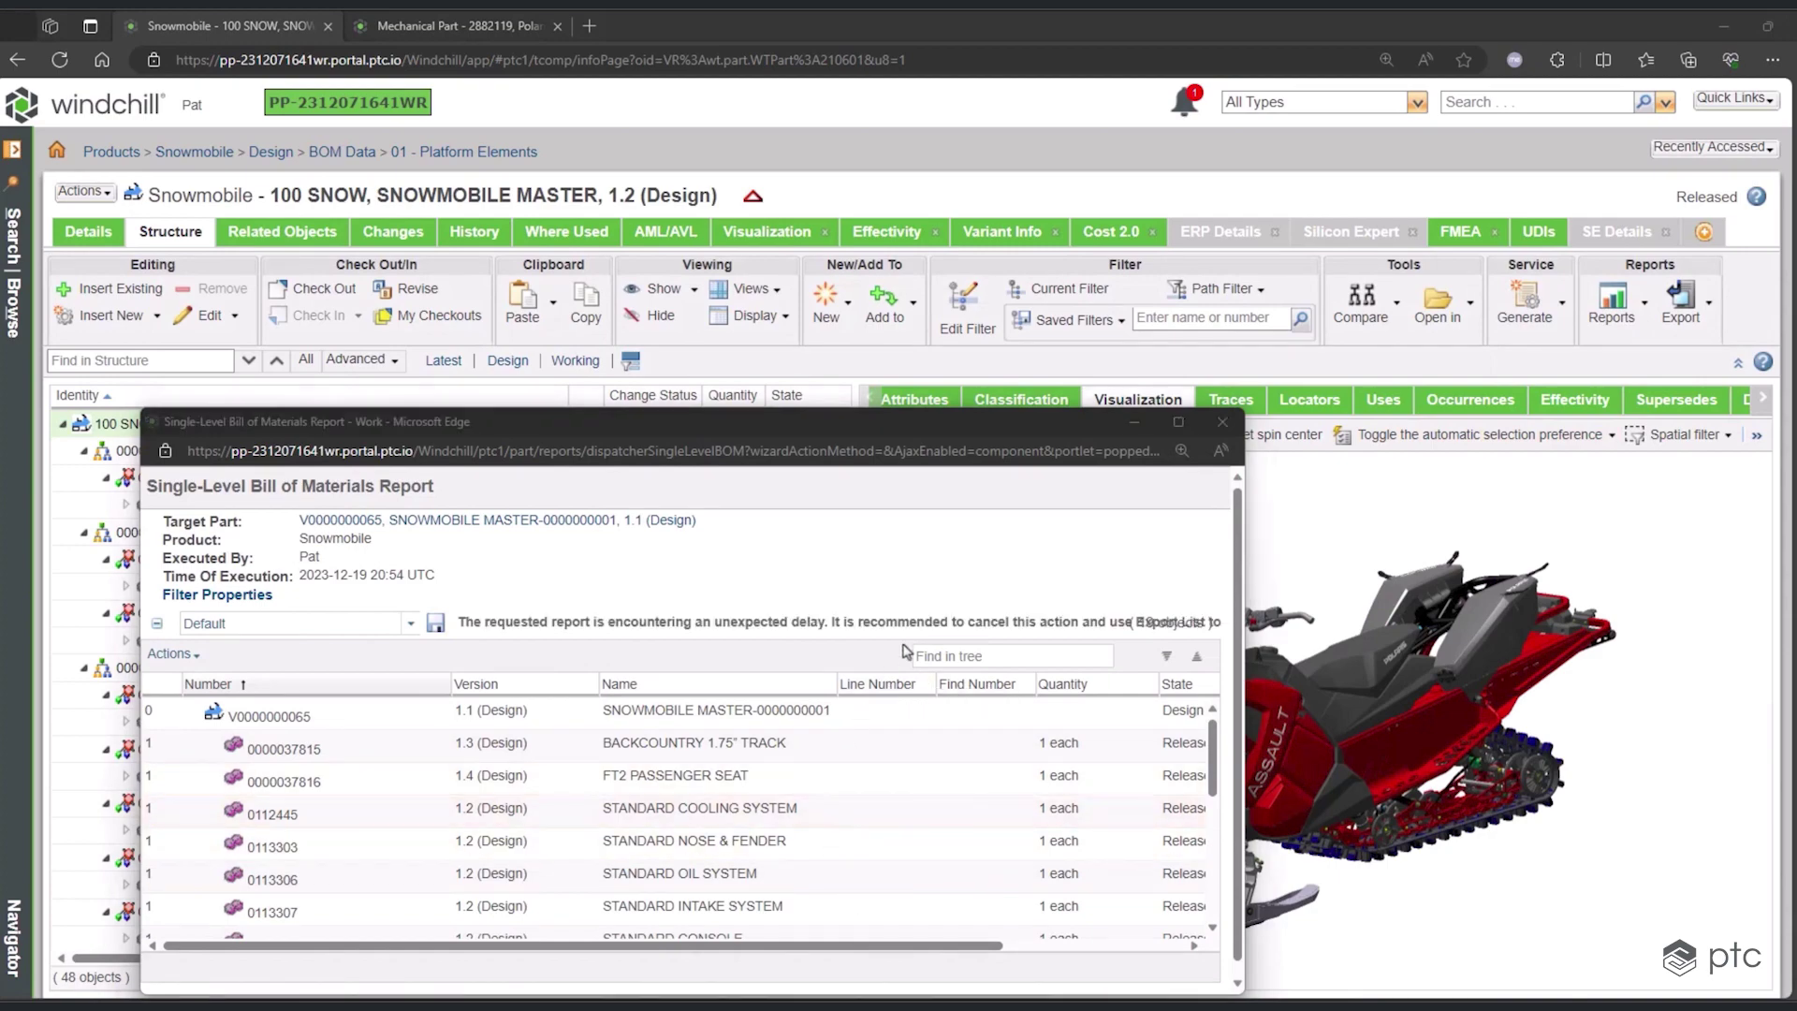
pyautogui.click(1179, 423)
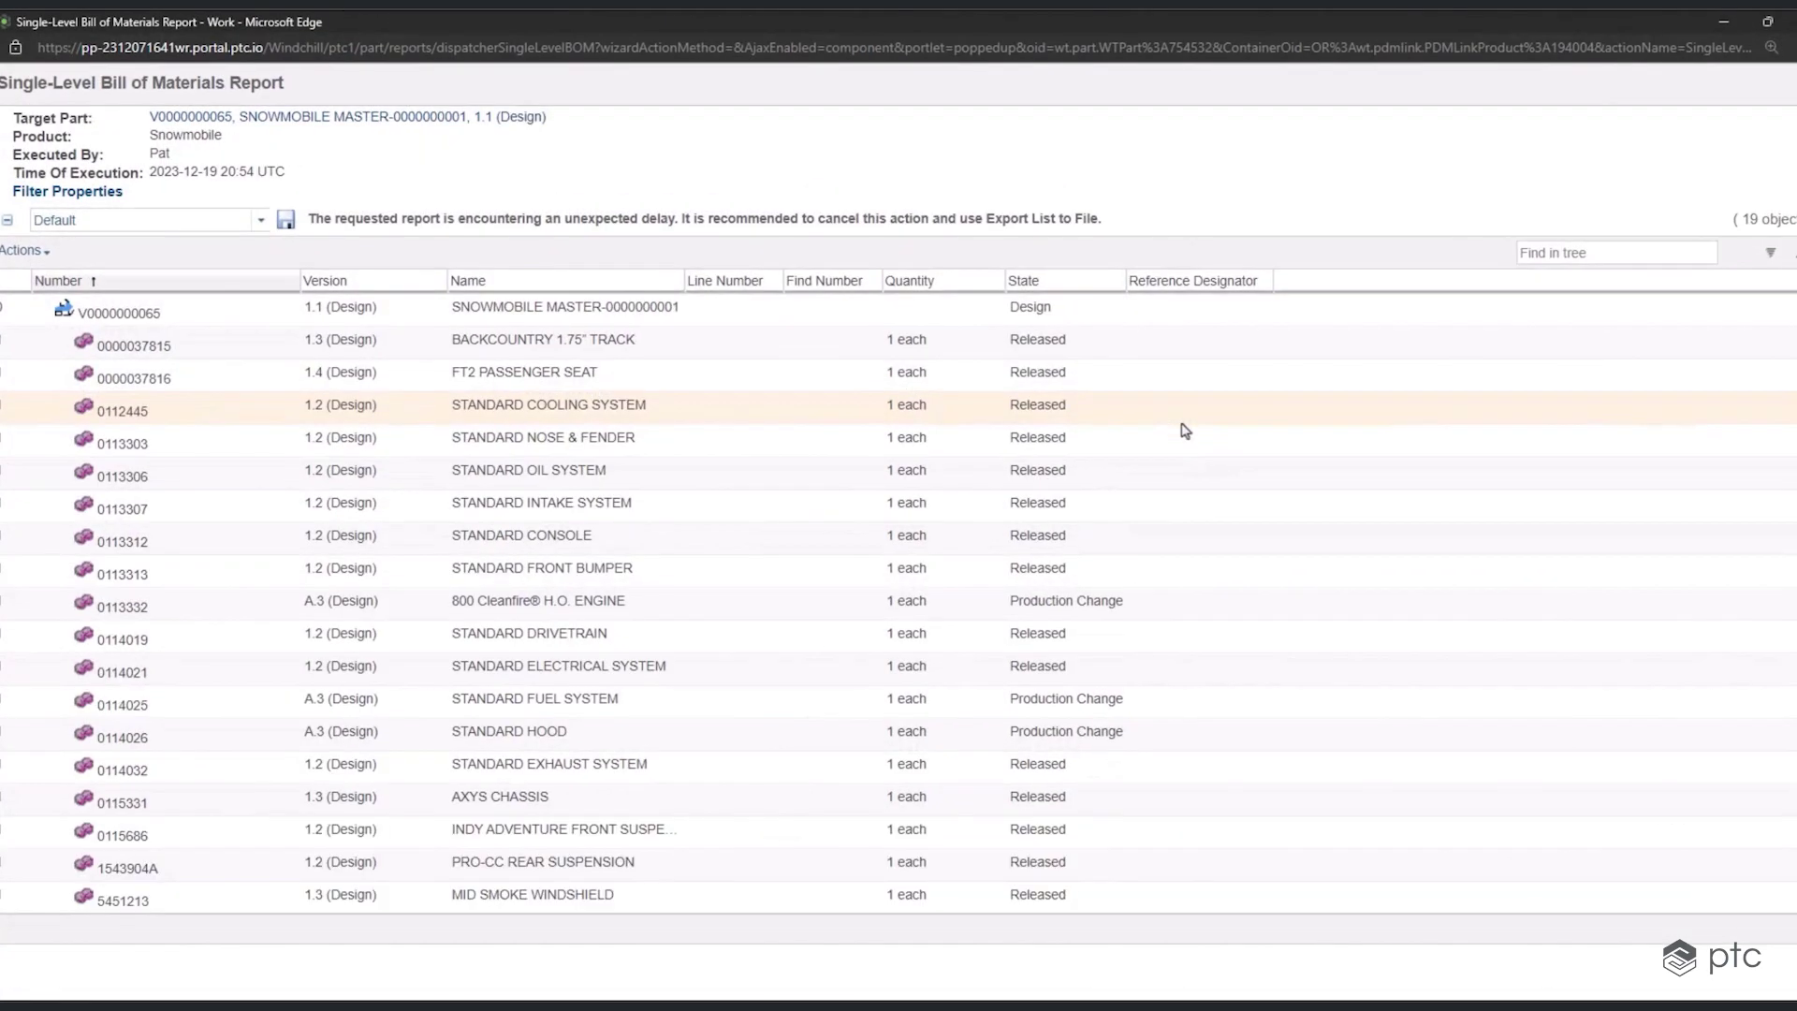